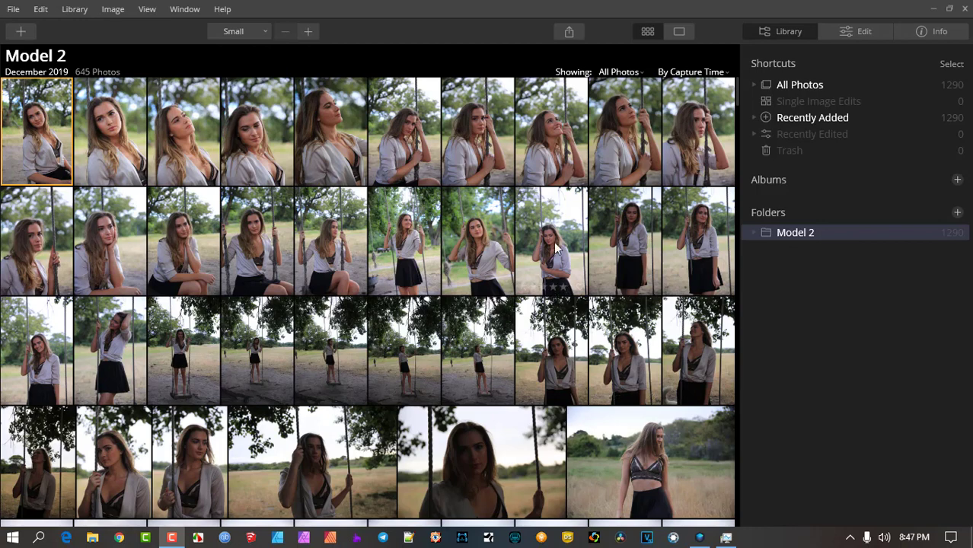
Step: Scroll the Model 2 library grid down to the photos of the model in the grass field
{"action": "scroll", "coordinate": [522, 275], "scroll_direction": "down", "scroll_amount": 2}
{"action": "scroll", "coordinate": [522, 275], "scroll_direction": "down", "scroll_amount": 2}
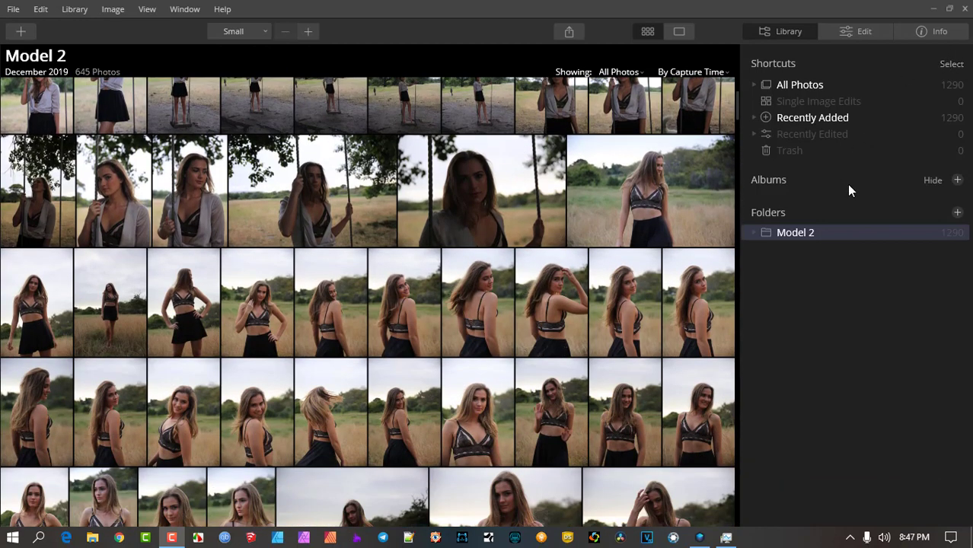
{"action": "scroll", "coordinate": [586, 186], "scroll_direction": "up", "scroll_amount": 4}
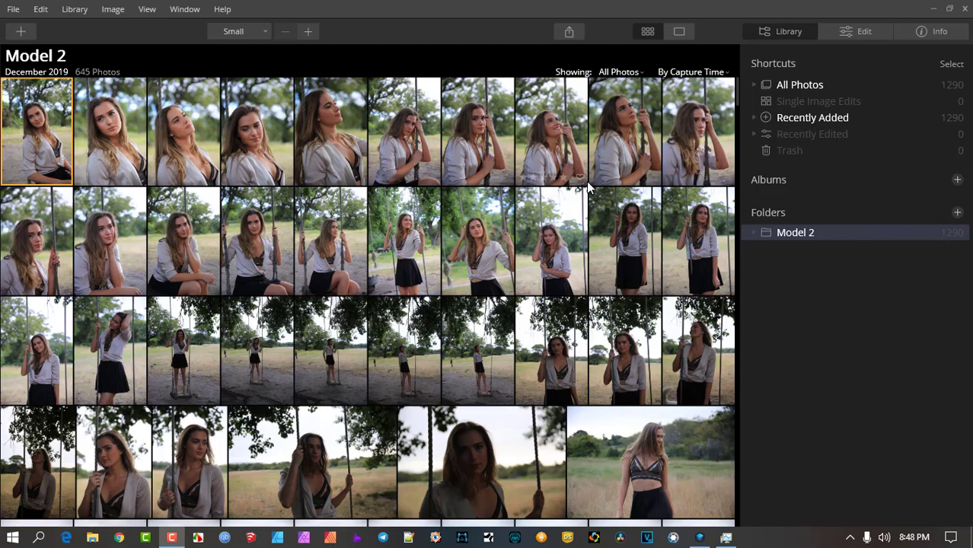
{"action": "scroll", "coordinate": [182, 449], "scroll_direction": "down", "scroll_amount": 1}
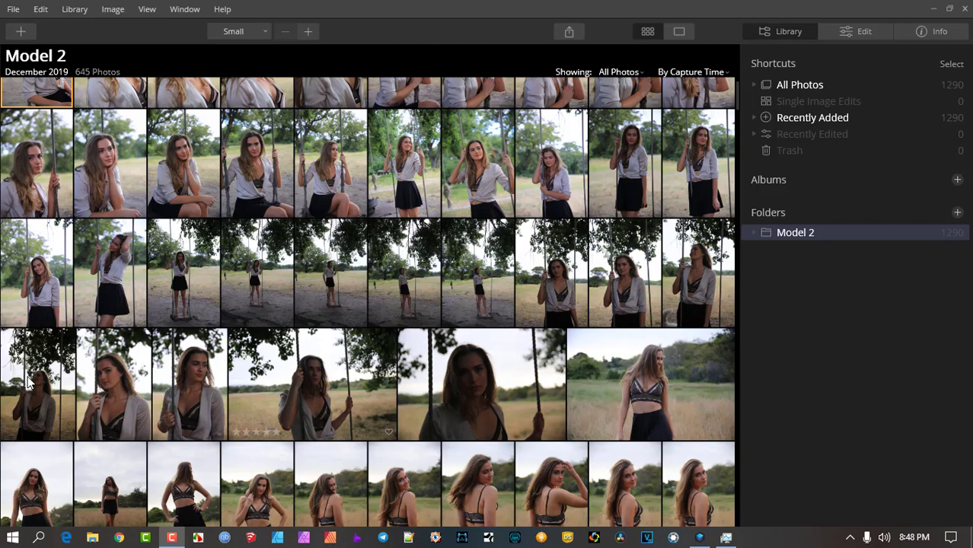
{"action": "scroll", "coordinate": [297, 367], "scroll_direction": "down", "scroll_amount": 2}
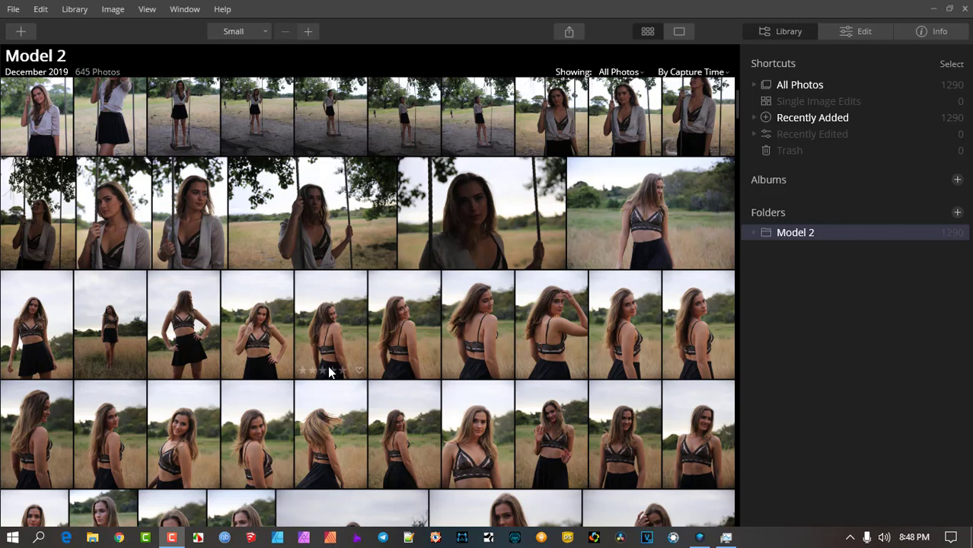
{"action": "scroll", "coordinate": [268, 355], "scroll_direction": "down", "scroll_amount": 1}
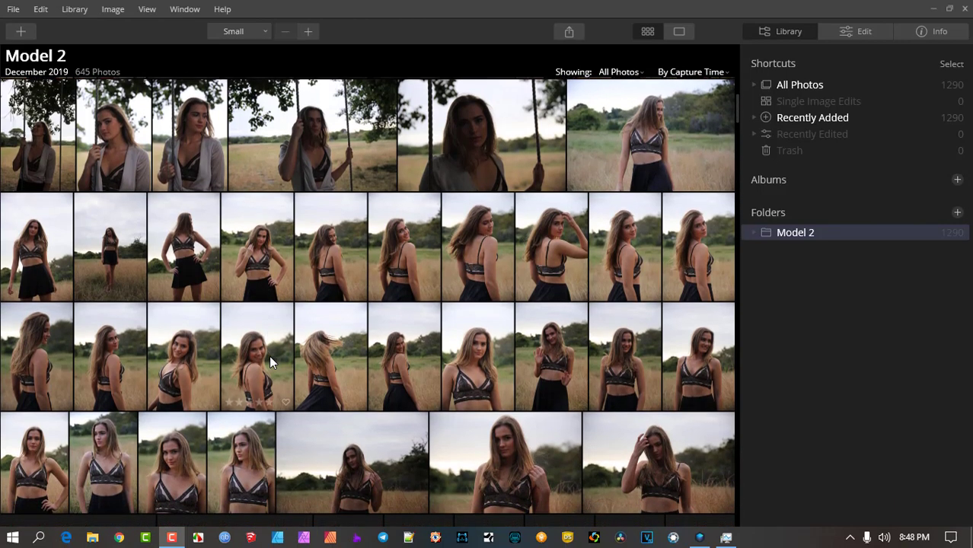
{"action": "scroll", "coordinate": [277, 359], "scroll_direction": "down", "scroll_amount": 3}
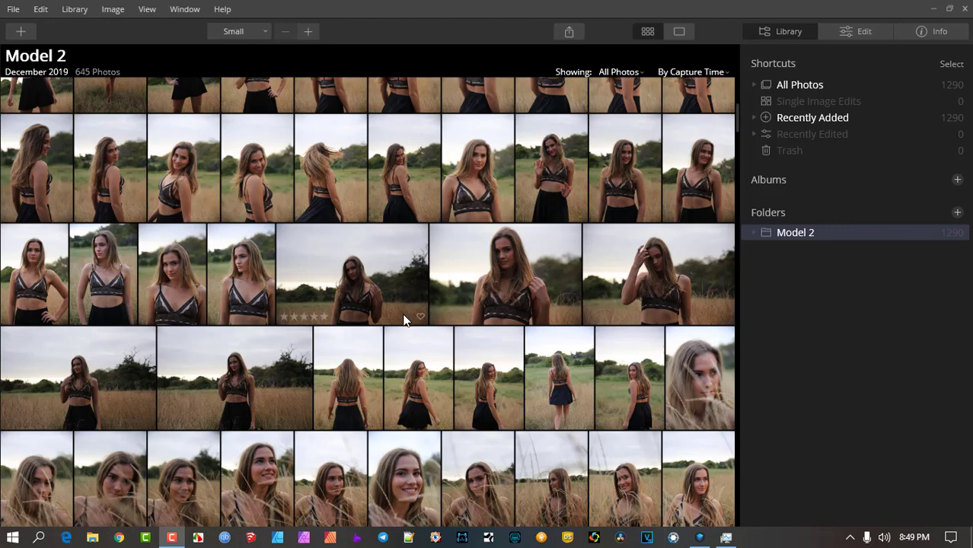
{"action": "scroll", "coordinate": [411, 304], "scroll_direction": "down", "scroll_amount": 2}
{"action": "scroll", "coordinate": [429, 295], "scroll_direction": "up", "scroll_amount": 1}
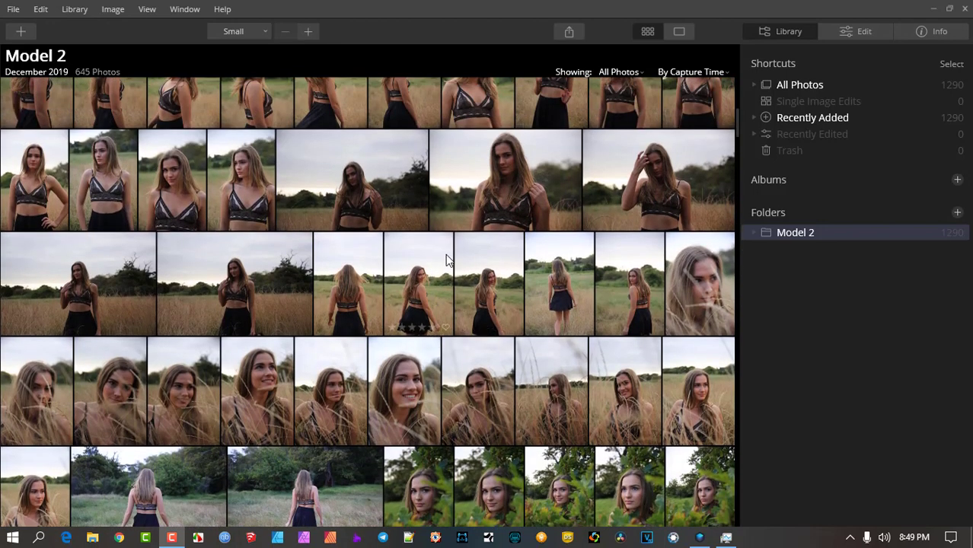
{"action": "scroll", "coordinate": [464, 274], "scroll_direction": "up", "scroll_amount": 1}
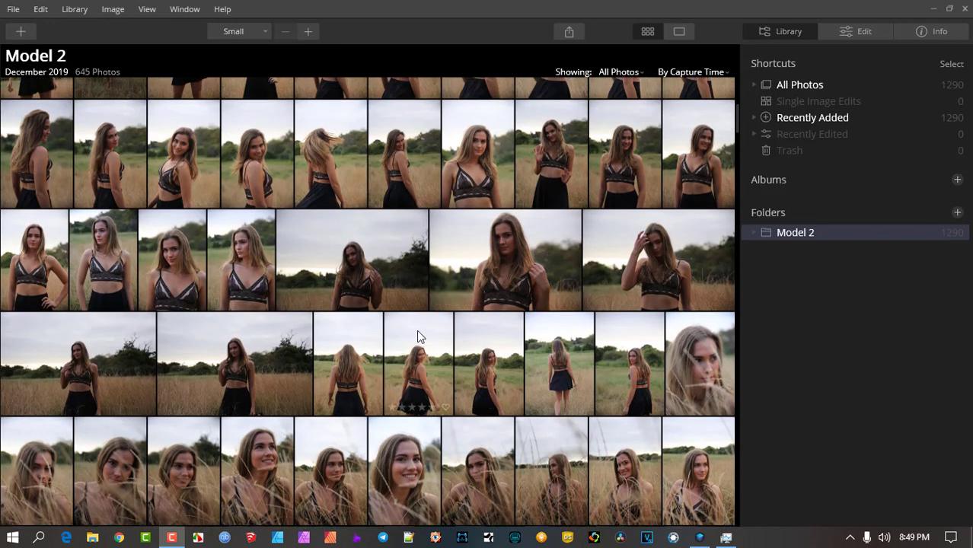
Step: Open 113B0067.CR2 large, zoom in and pan to inspect it, then zoom back out to 7%
{"action": "double_click", "coordinate": [416, 329]}
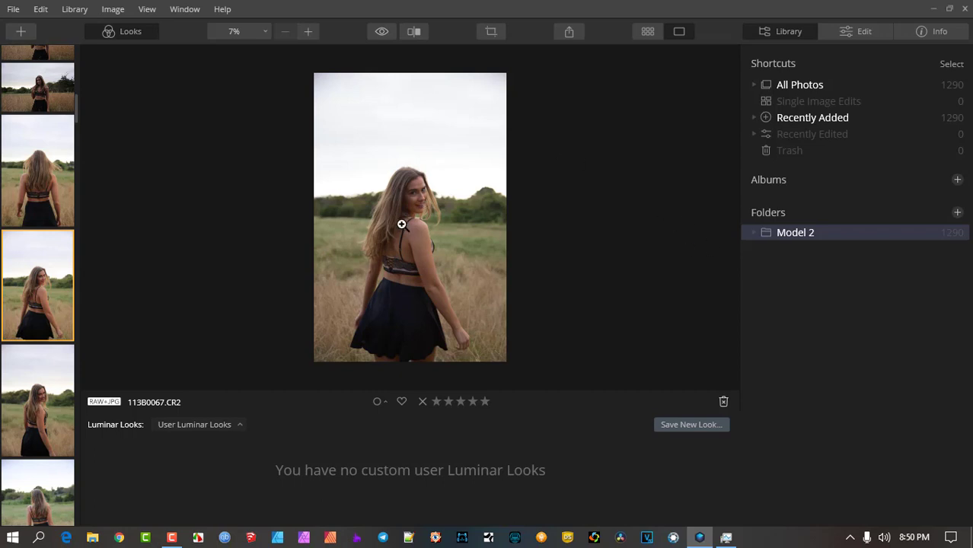
{"action": "scroll", "coordinate": [399, 221], "scroll_direction": "up", "scroll_amount": 2}
{"action": "left_click_drag", "start_coordinate": [448, 184], "coordinate": [456, 265]}
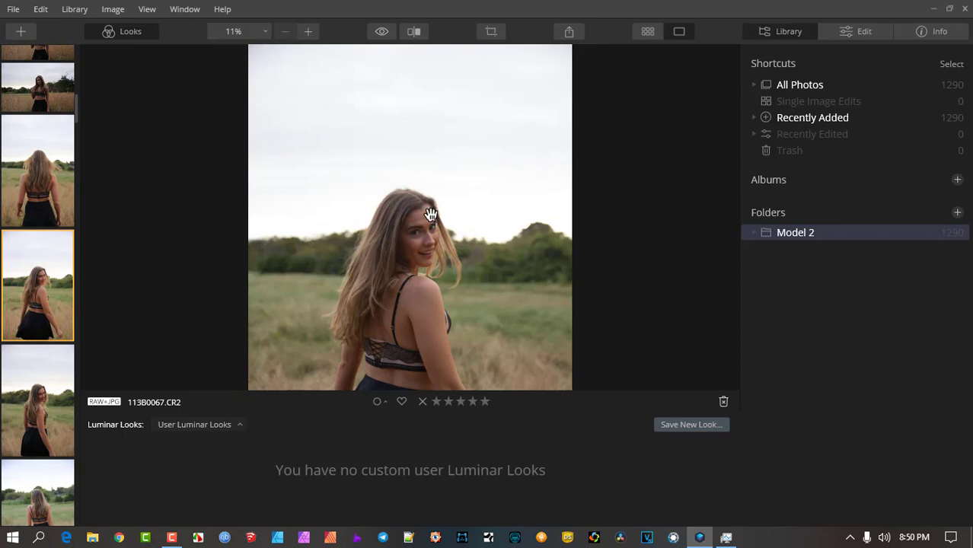
{"action": "scroll", "coordinate": [486, 131], "scroll_direction": "down", "scroll_amount": 1}
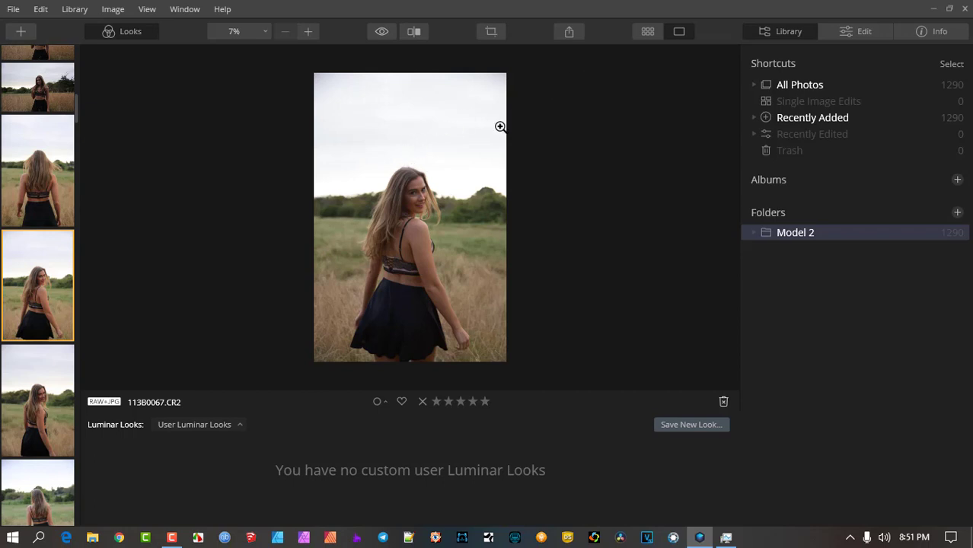
Step: Switch to the Edit module and show the Creative tool group for 113B0067.CR2
{"action": "left_click", "coordinate": [851, 37]}
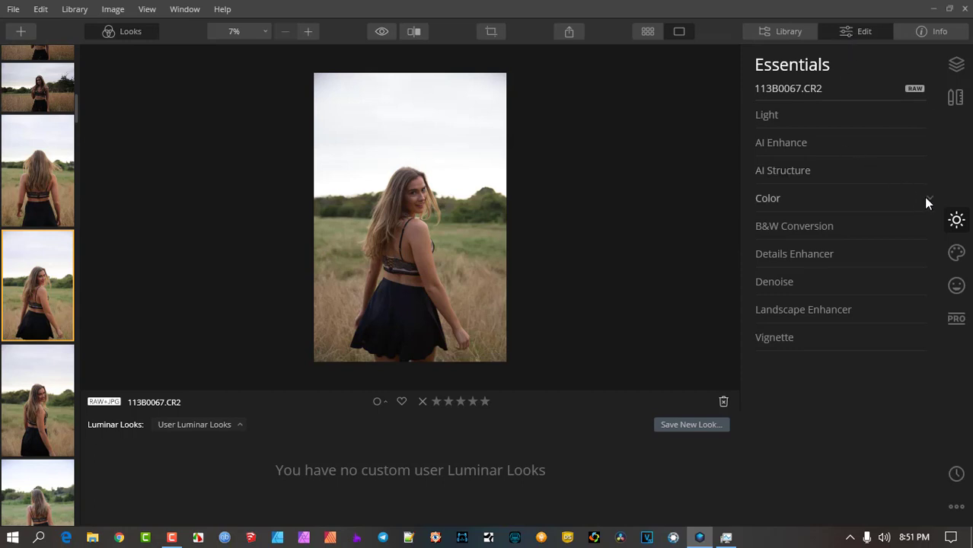
{"action": "left_click", "coordinate": [956, 254]}
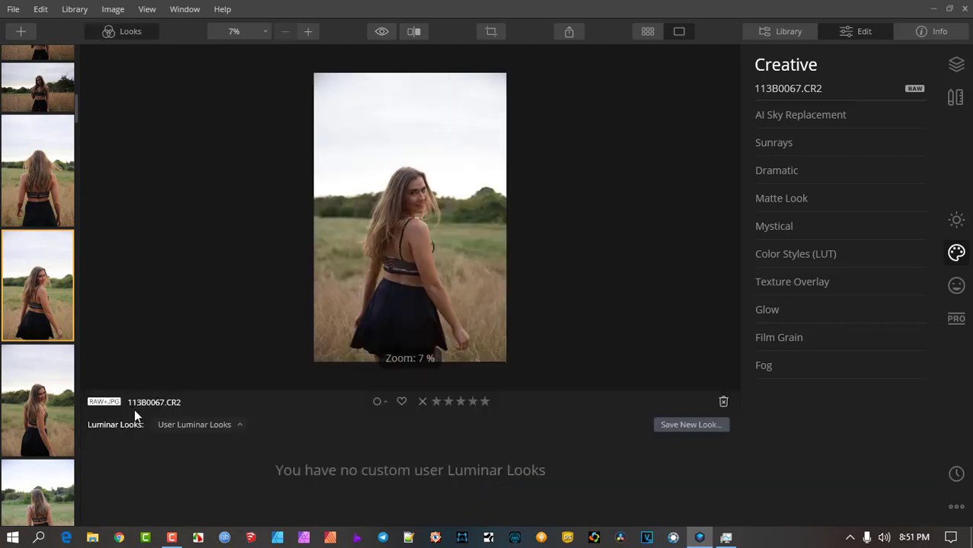
Step: Pick the Lifestyle collection from the Luminar Looks dropdown under the photo
{"action": "left_click", "coordinate": [198, 425]}
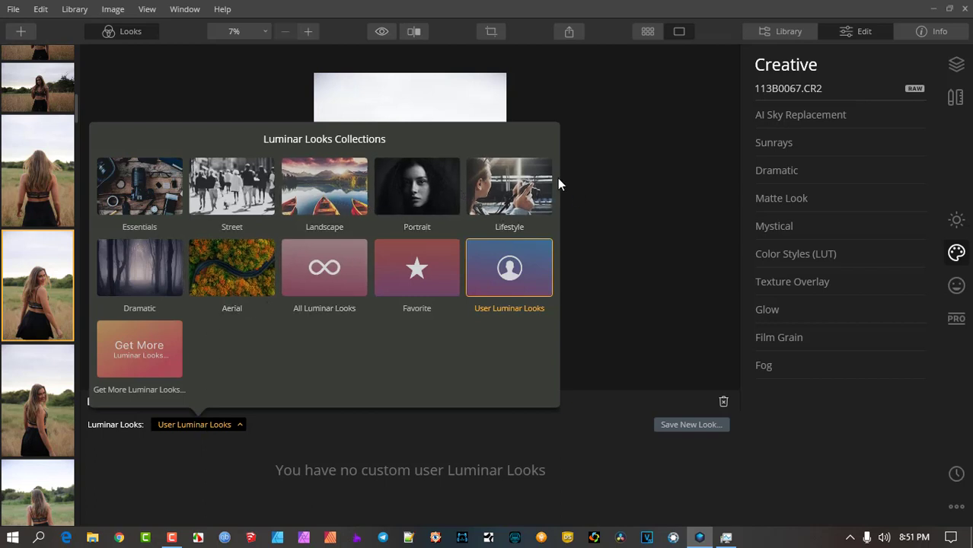
{"action": "left_click", "coordinate": [502, 187]}
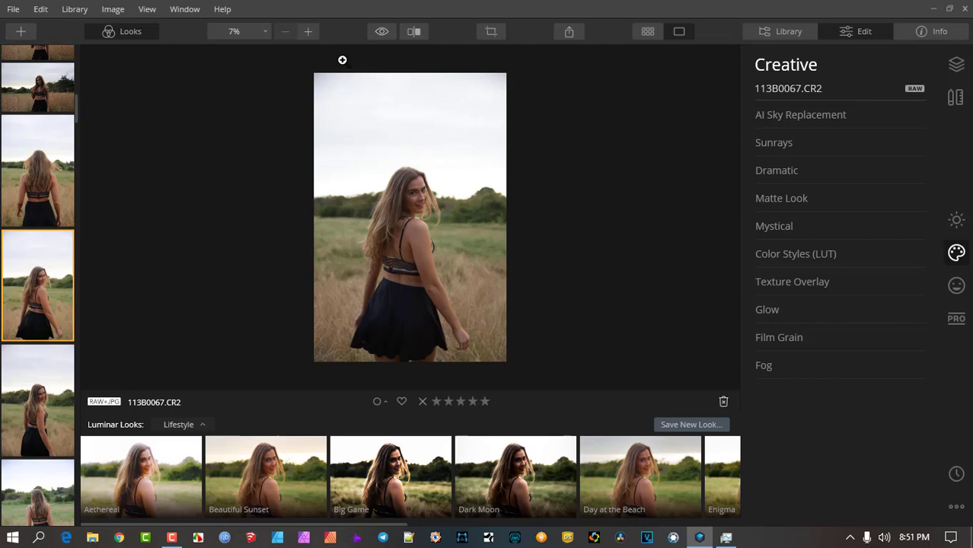
Step: Expand AI Sky Replacement and drop down its Sky Selection list of skies
{"action": "left_click", "coordinate": [828, 116]}
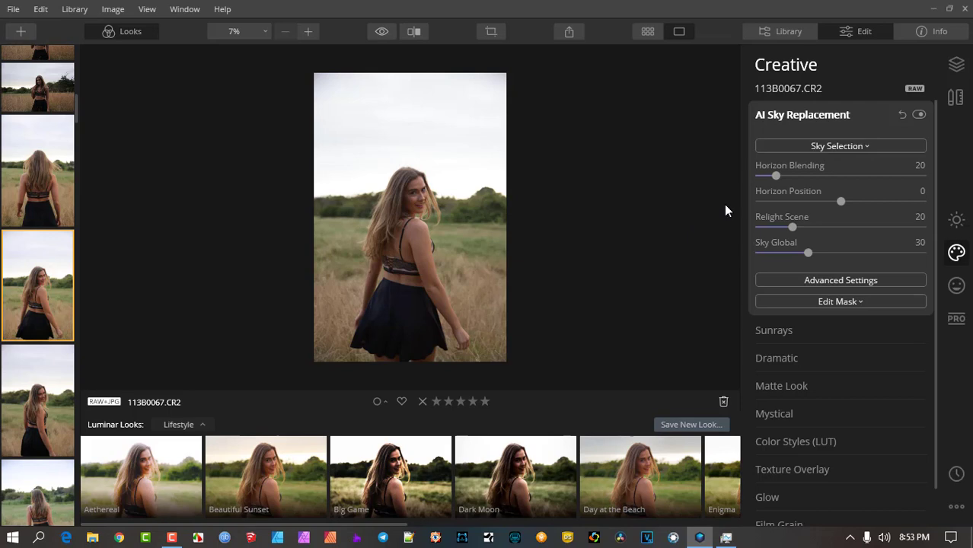
{"action": "left_click", "coordinate": [838, 146]}
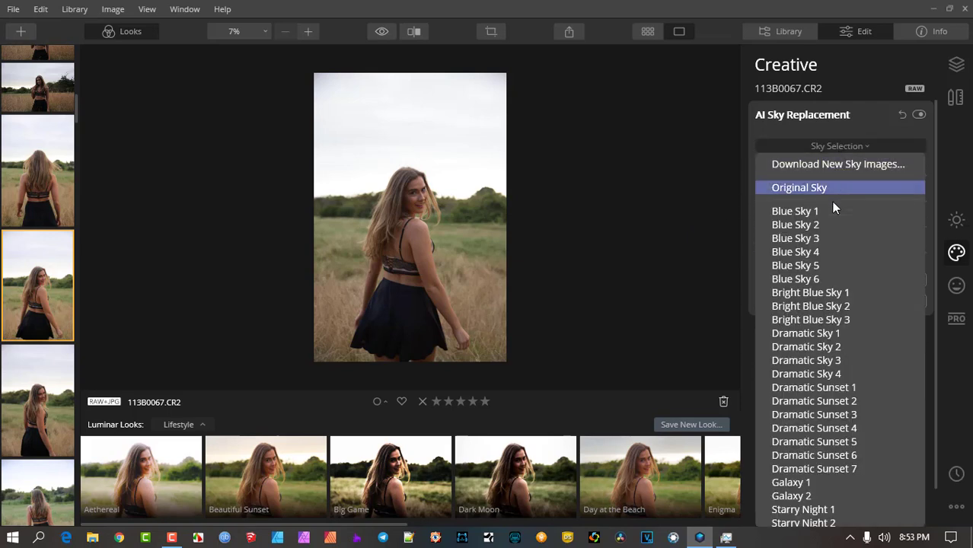
Step: Apply Blue Sky 3 as the new sky and check the treeline zoomed in before fitting the view
{"action": "left_click", "coordinate": [826, 237]}
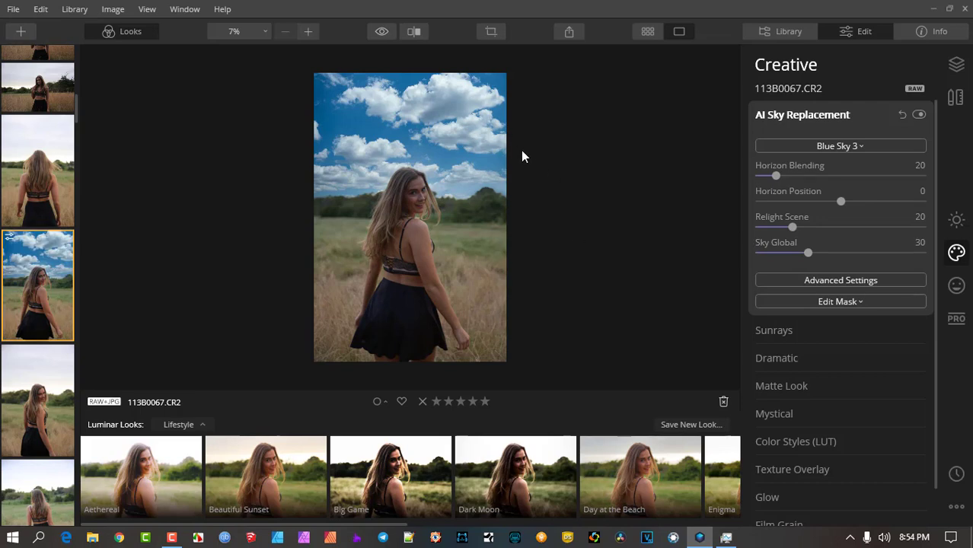
{"action": "left_click", "coordinate": [484, 192]}
{"action": "left_click_drag", "start_coordinate": [533, 153], "coordinate": [347, 259]}
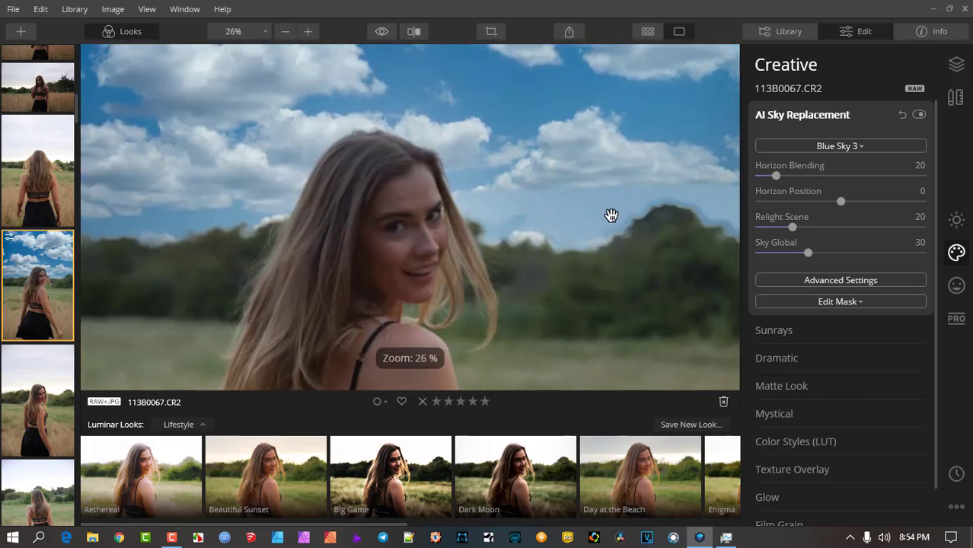
{"action": "left_click", "coordinate": [576, 233]}
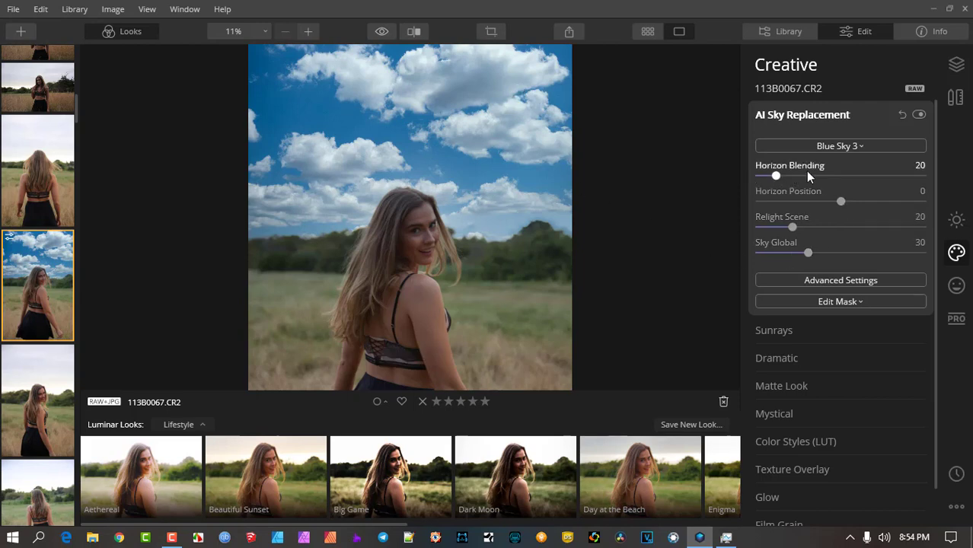
Step: Set Horizon Blending to 55 and look over the Advanced Settings sliders
{"action": "left_click_drag", "start_coordinate": [776, 174], "coordinate": [804, 176]}
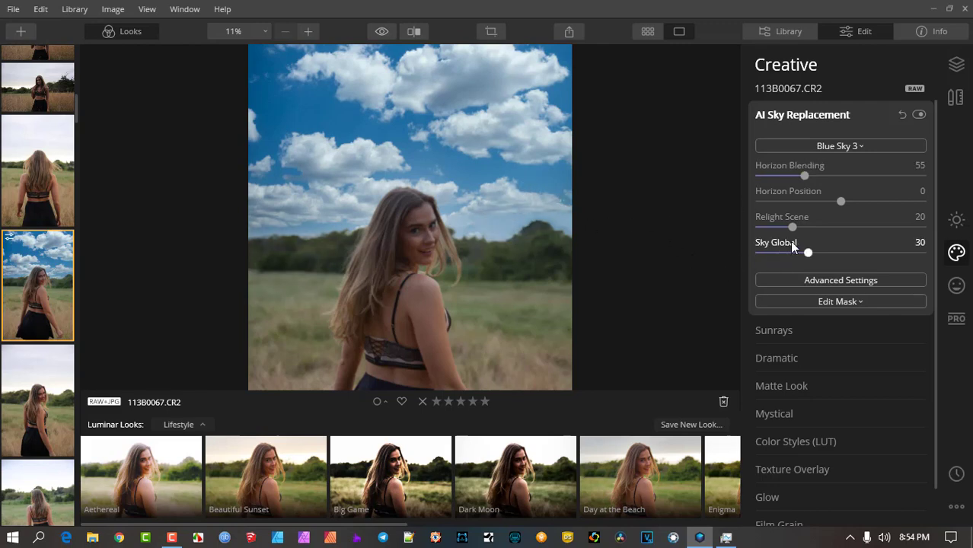
{"action": "left_click", "coordinate": [841, 280]}
{"action": "scroll", "coordinate": [838, 276], "scroll_direction": "down", "scroll_amount": 1}
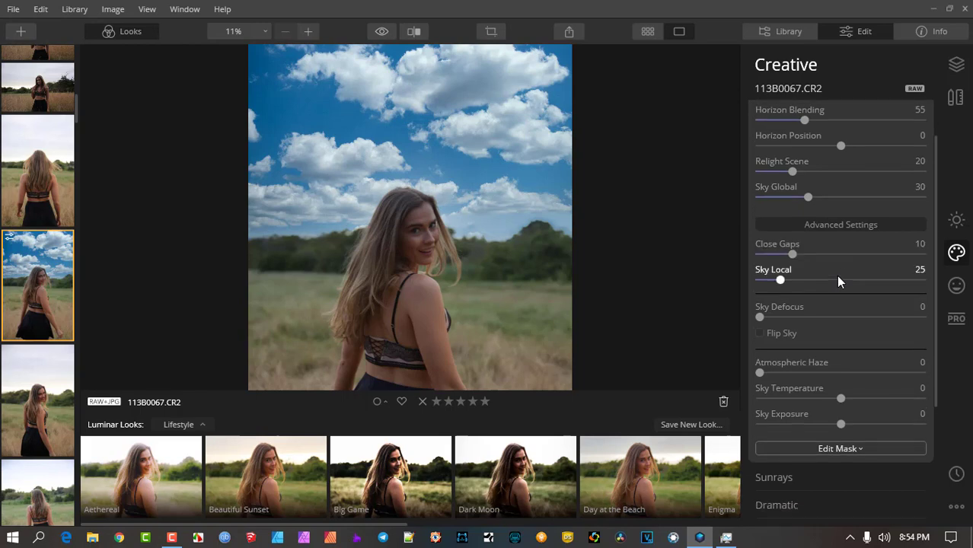
{"action": "left_click", "coordinate": [851, 225]}
{"action": "scroll", "coordinate": [852, 222], "scroll_direction": "up", "scroll_amount": 1}
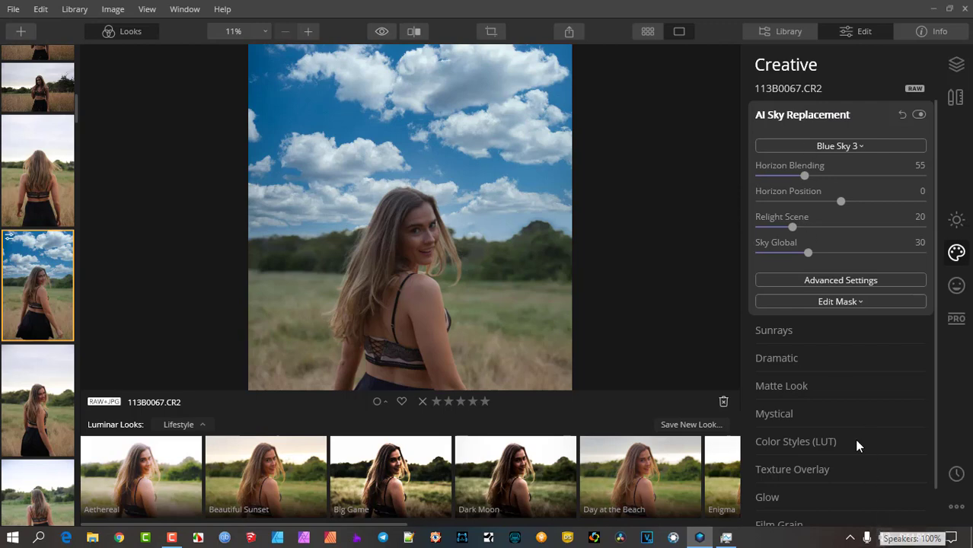
{"action": "left_click", "coordinate": [839, 281]}
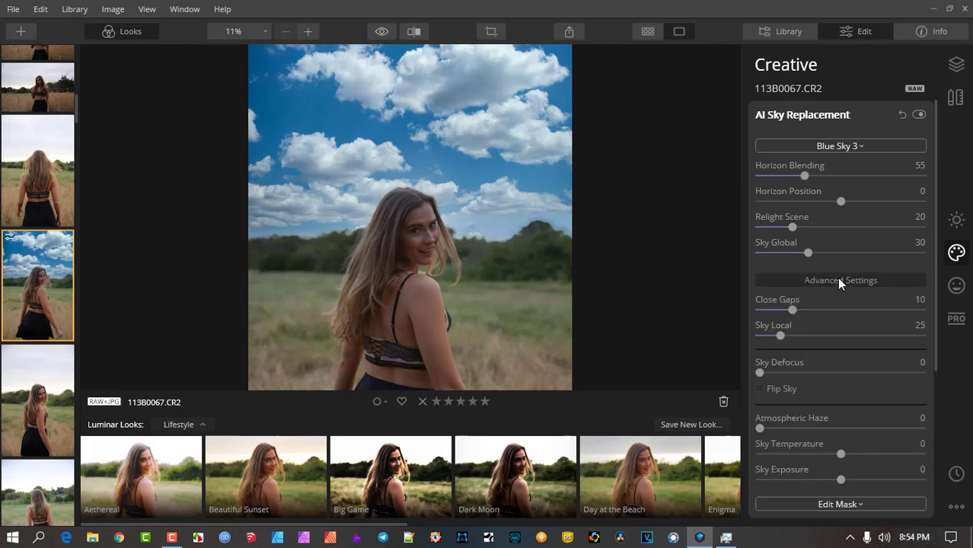
{"action": "left_click", "coordinate": [839, 280]}
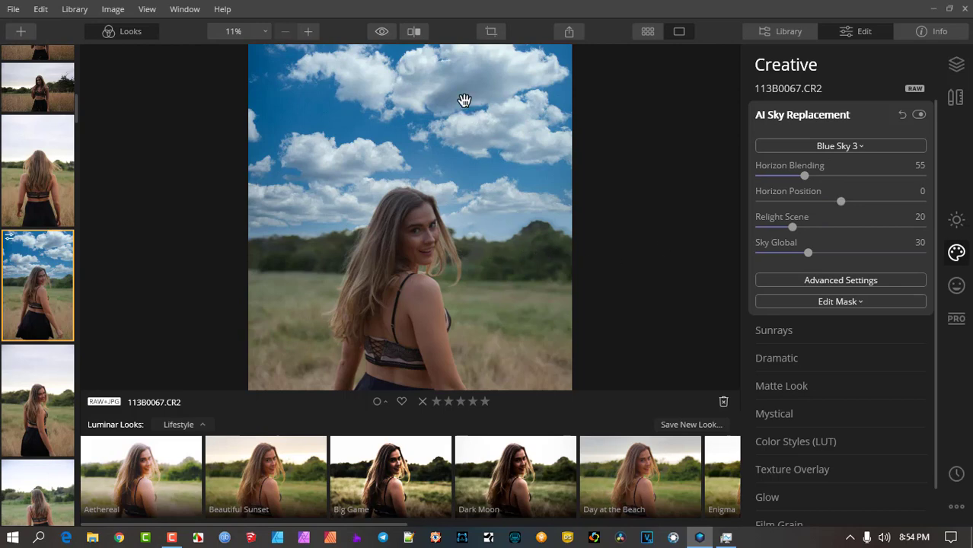
{"action": "left_click", "coordinate": [842, 278]}
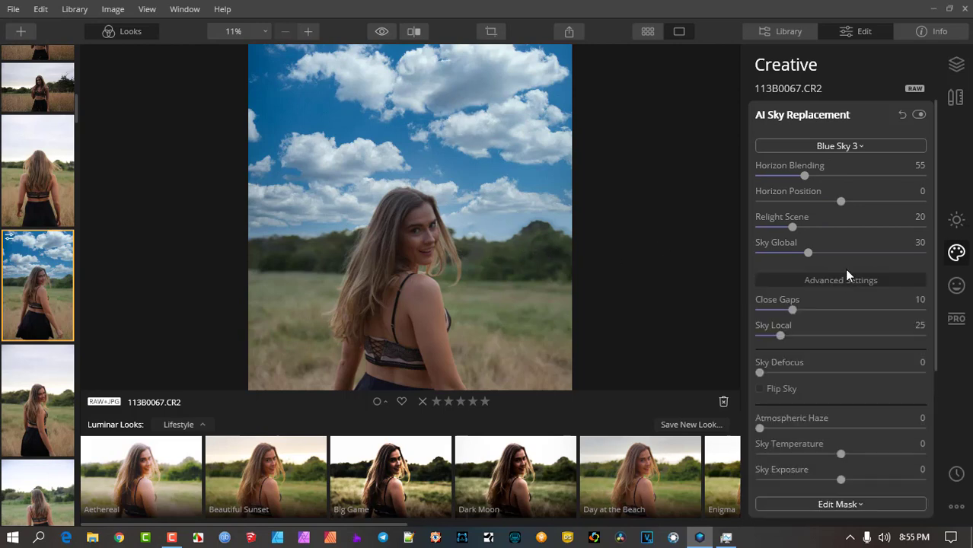
{"action": "scroll", "coordinate": [844, 268], "scroll_direction": "down", "scroll_amount": 1}
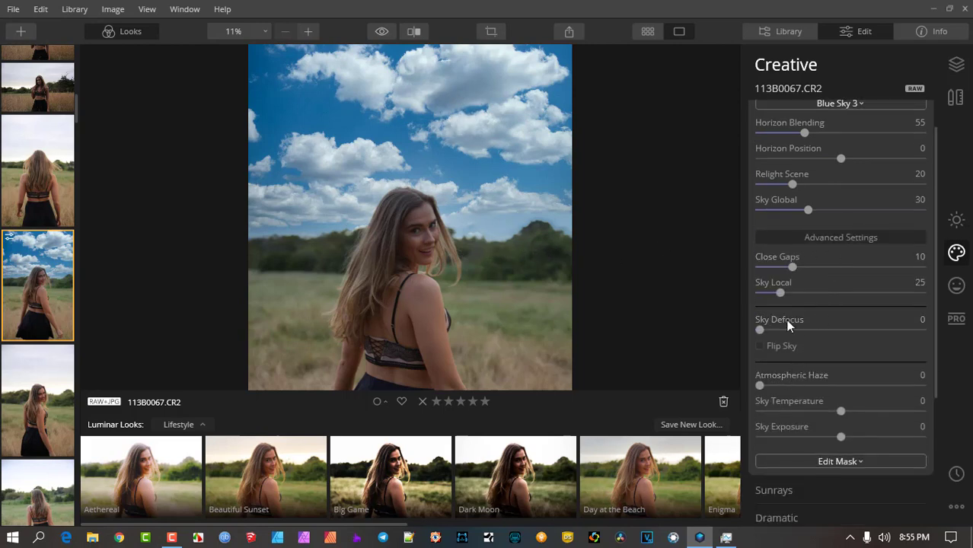
{"action": "mouse_move", "coordinate": [762, 330]}
{"action": "left_mouse_down"}
{"action": "mouse_move", "coordinate": [772, 330]}
{"action": "mouse_move", "coordinate": [763, 330]}
{"action": "left_mouse_up"}
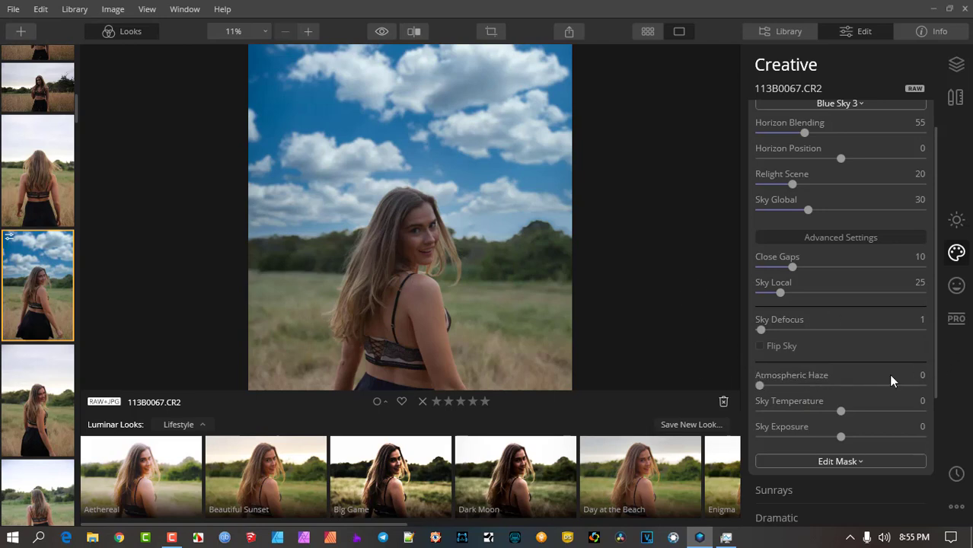
{"action": "scroll", "coordinate": [860, 346], "scroll_direction": "down", "scroll_amount": 2}
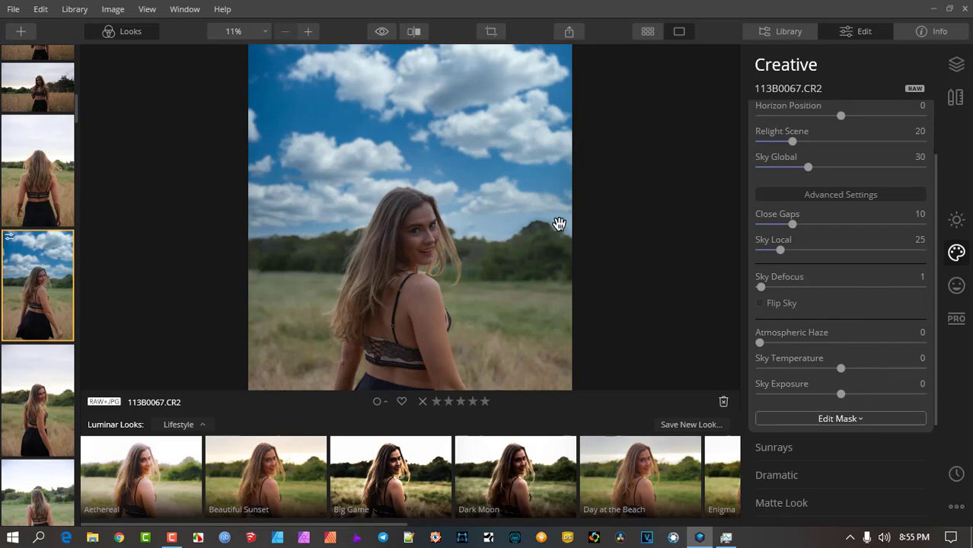
{"action": "scroll", "coordinate": [488, 113], "scroll_direction": "up", "scroll_amount": 1}
{"action": "scroll", "coordinate": [510, 159], "scroll_direction": "down", "scroll_amount": 2}
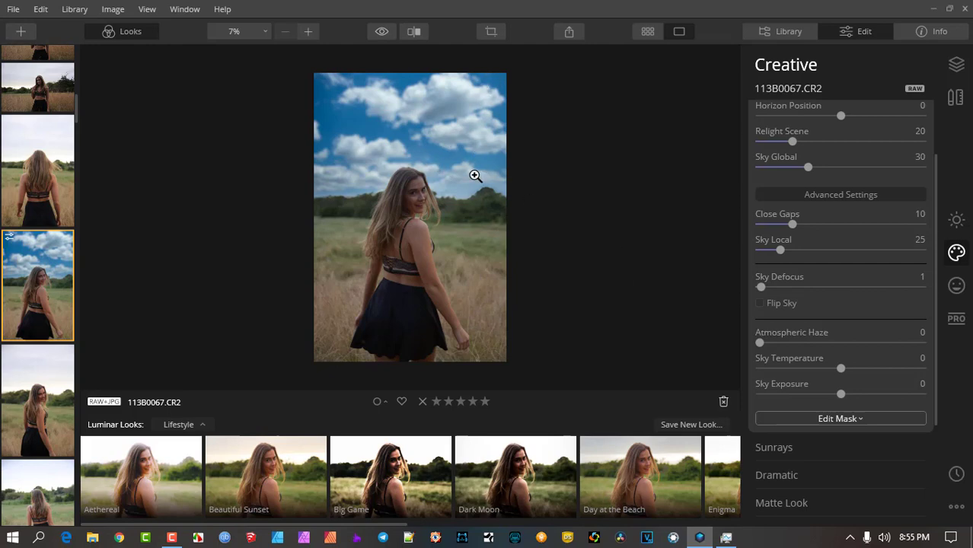
{"action": "scroll", "coordinate": [847, 176], "scroll_direction": "up", "scroll_amount": 2}
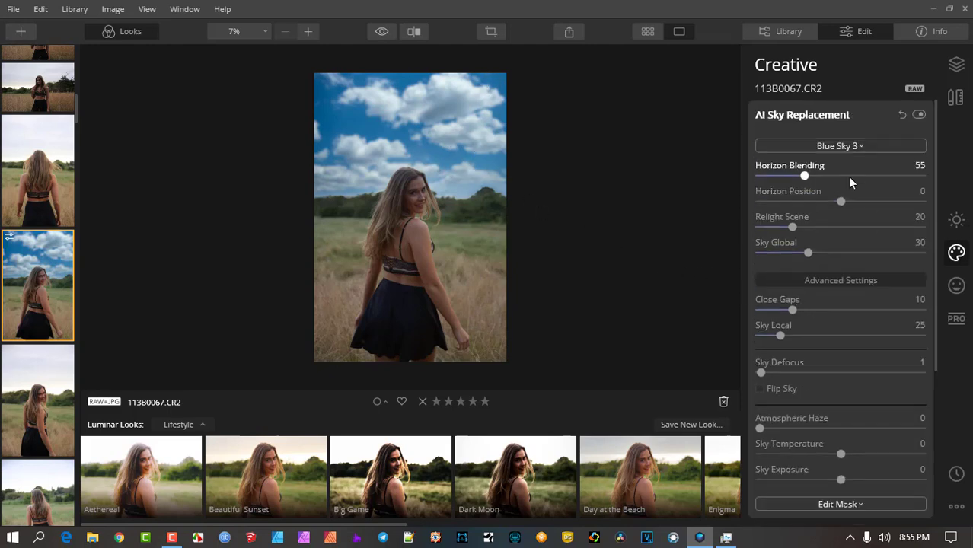
Step: Collapse the AI Sky Replacement advanced settings and bring up Edit Mask
{"action": "left_click", "coordinate": [835, 118]}
{"action": "left_click", "coordinate": [835, 114]}
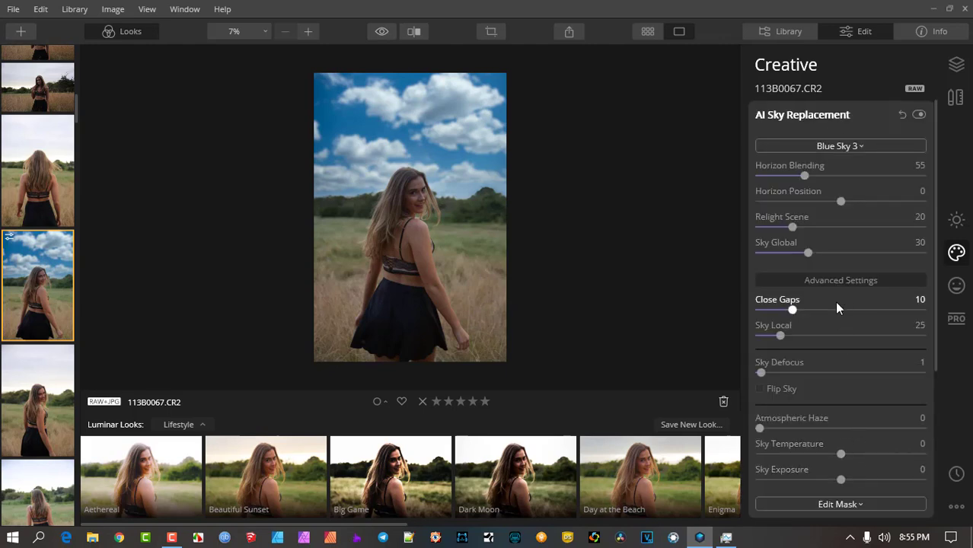
{"action": "left_click", "coordinate": [830, 280]}
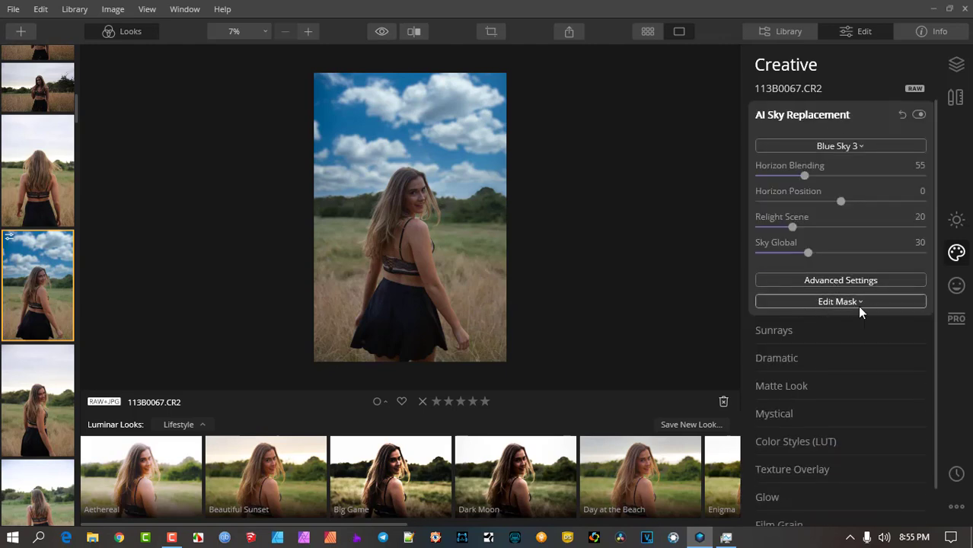
{"action": "left_click", "coordinate": [834, 301]}
Step: Switch the sky to Dramatic Sky 1 and review the Edit Mask options without choosing one
{"action": "left_click", "coordinate": [874, 146]}
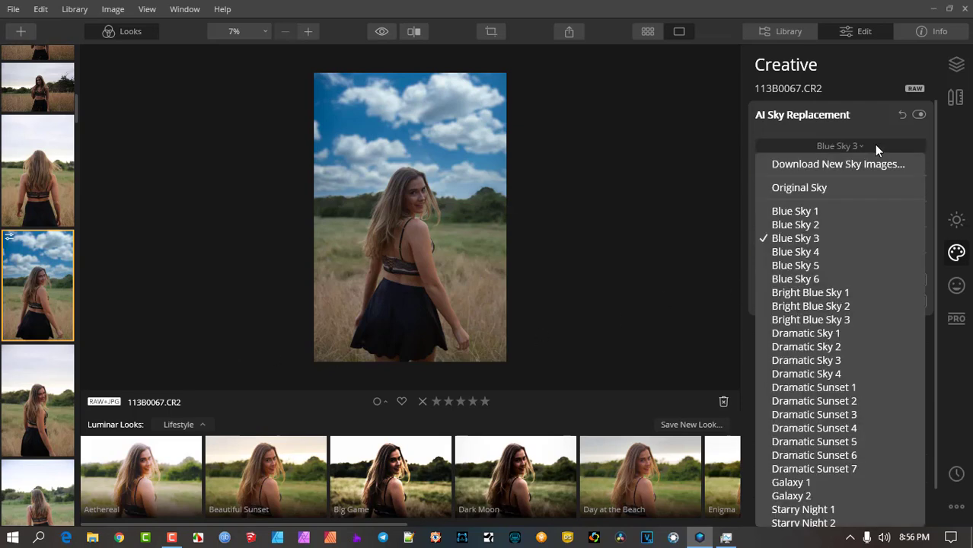
{"action": "left_click", "coordinate": [850, 333]}
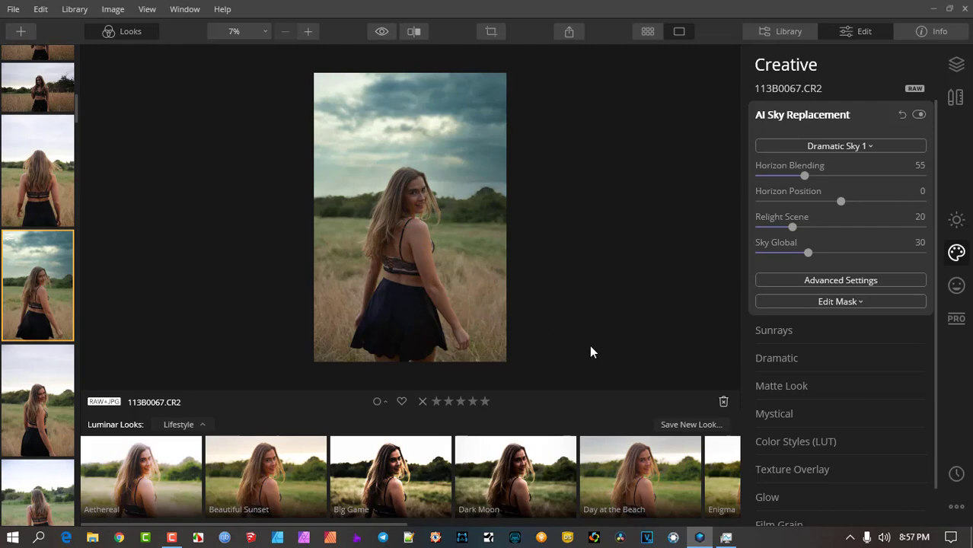
{"action": "left_click", "coordinate": [851, 299]}
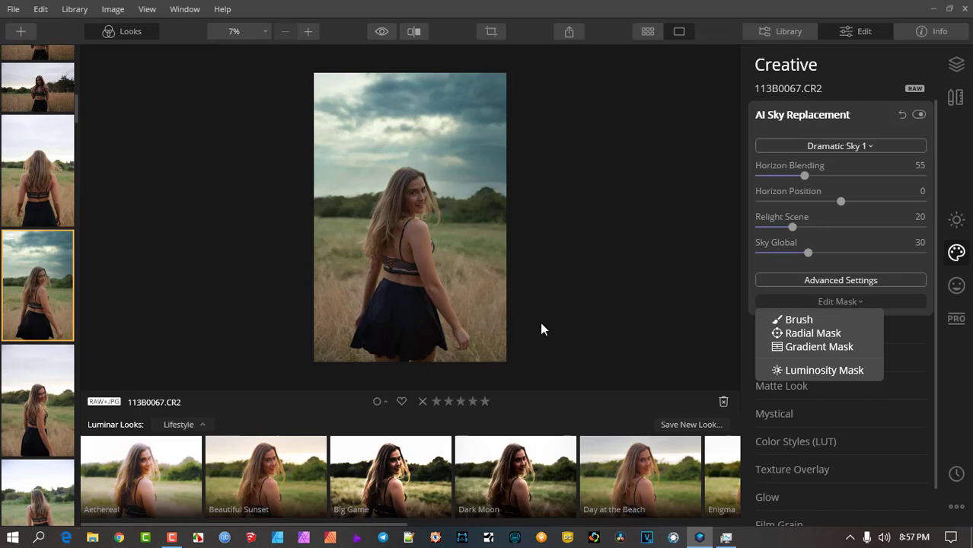
{"action": "left_click", "coordinate": [850, 302]}
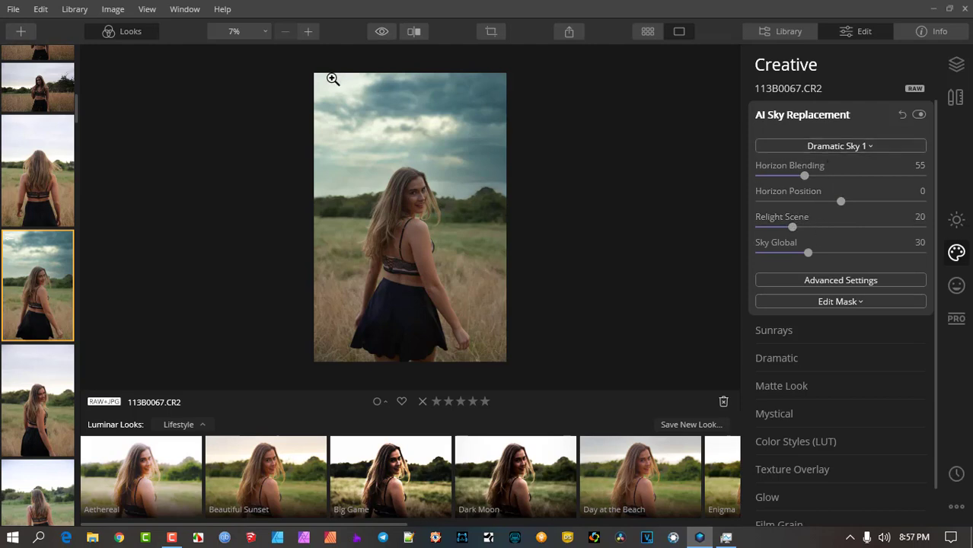
Step: Choose Dramatic Sunset 1 as the sky and collapse the AI Sky Replacement panel
{"action": "left_click", "coordinate": [838, 145]}
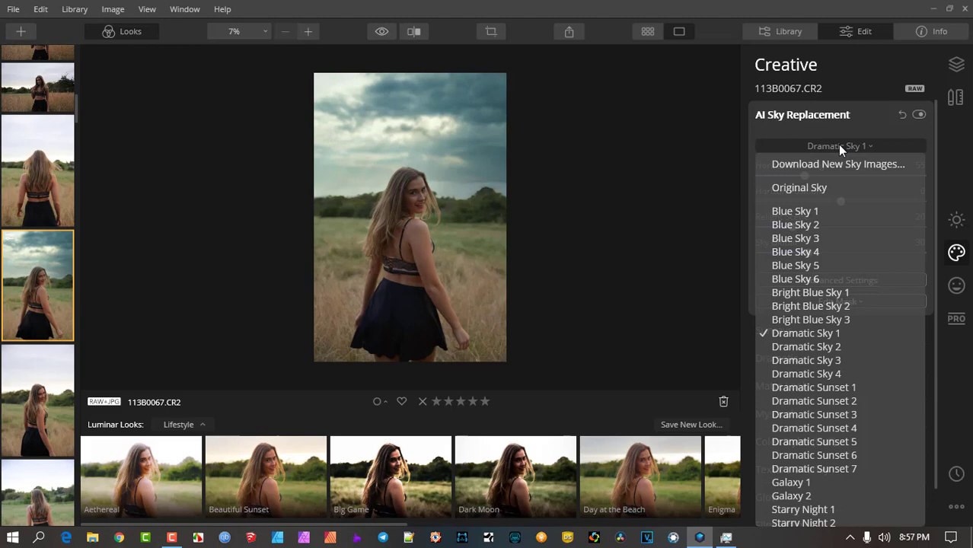
{"action": "left_click", "coordinate": [846, 386]}
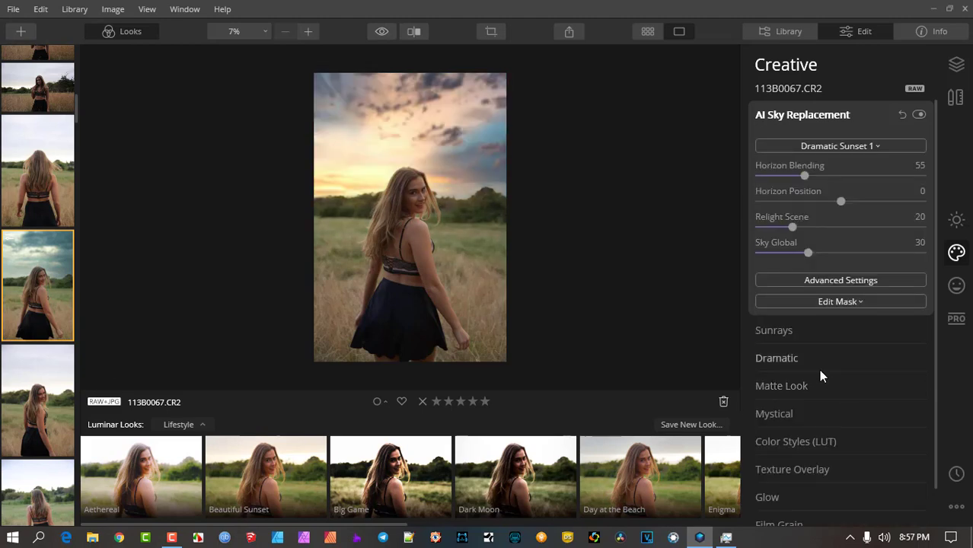
{"action": "left_click", "coordinate": [825, 118]}
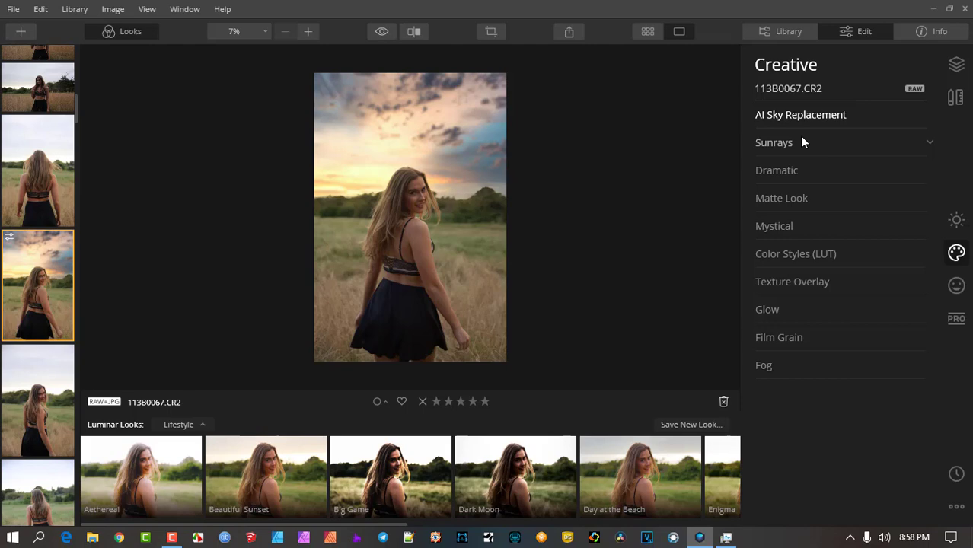
Step: Set Landscape Enhancer Dehaze to 43 in the Essentials tools to deepen the sunset sky
{"action": "left_click", "coordinate": [957, 221]}
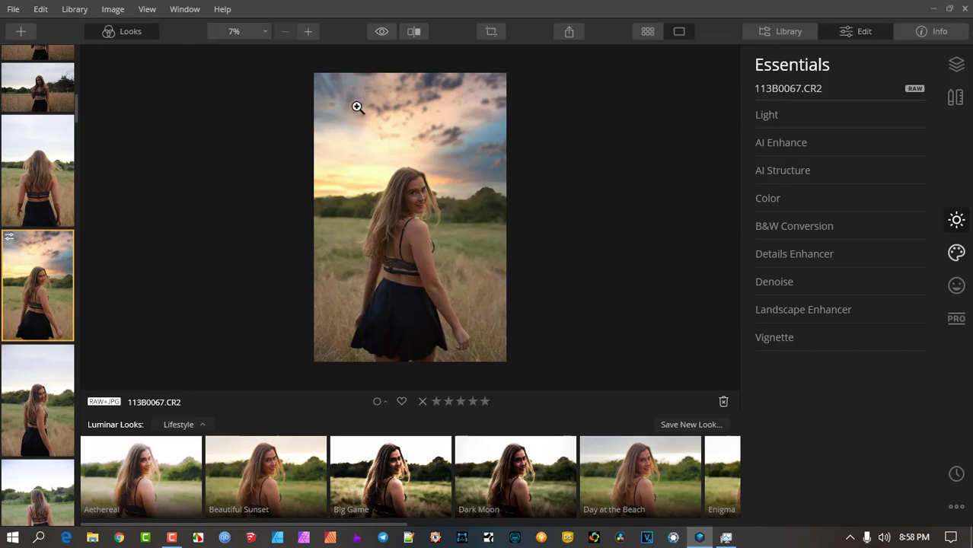
{"action": "left_click", "coordinate": [834, 311]}
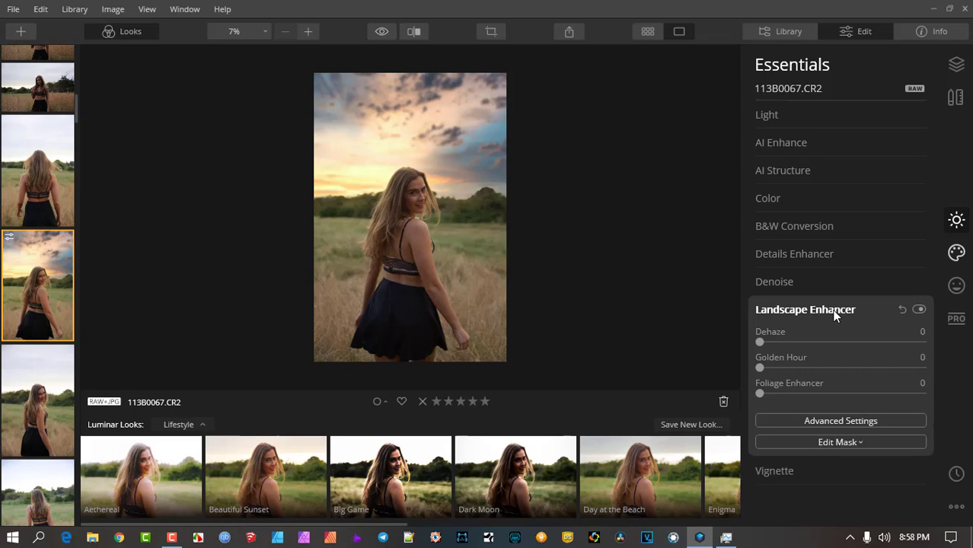
{"action": "left_click_drag", "start_coordinate": [758, 340], "coordinate": [829, 342]}
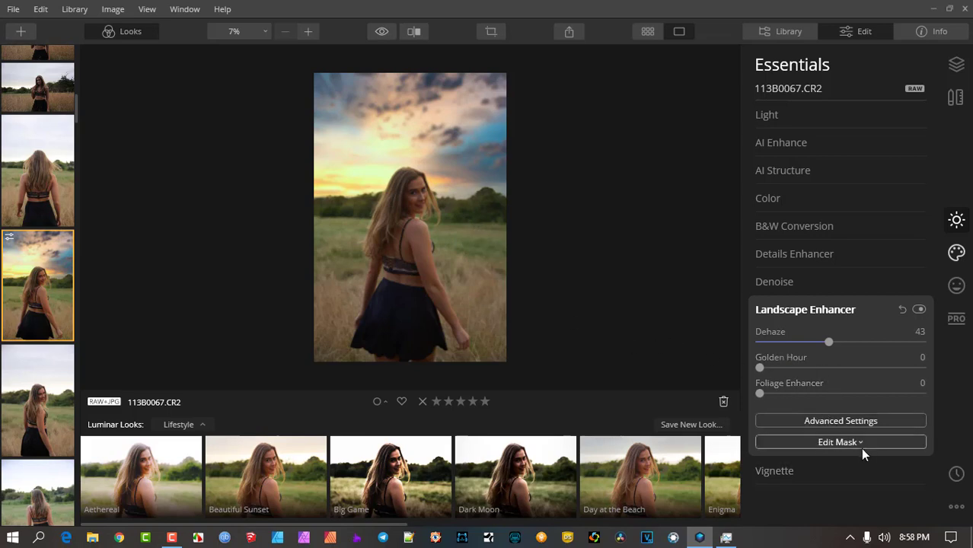
{"action": "left_click", "coordinate": [847, 310]}
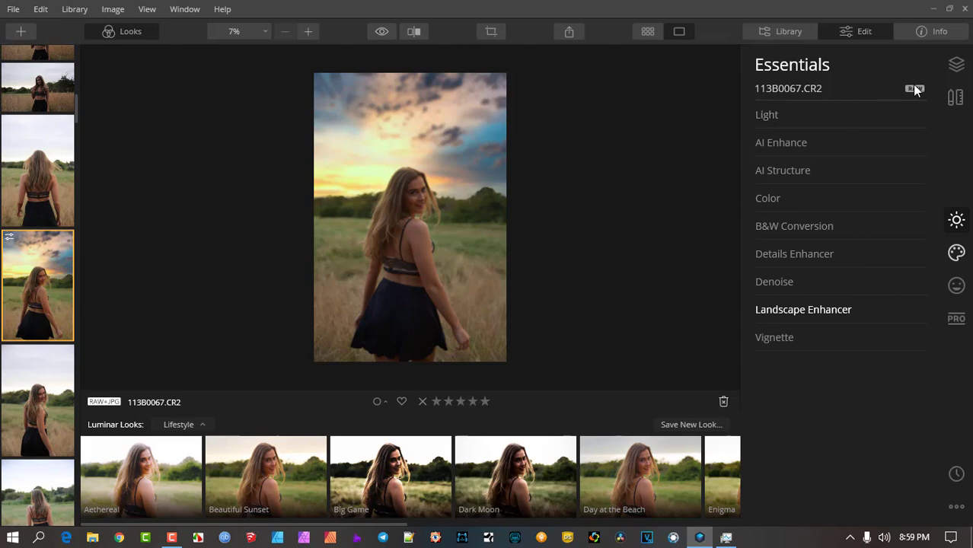
Step: Show the Layers panel and compare Adjustments Amount at 0 and 100, leaving it at 100
{"action": "left_click", "coordinate": [956, 66]}
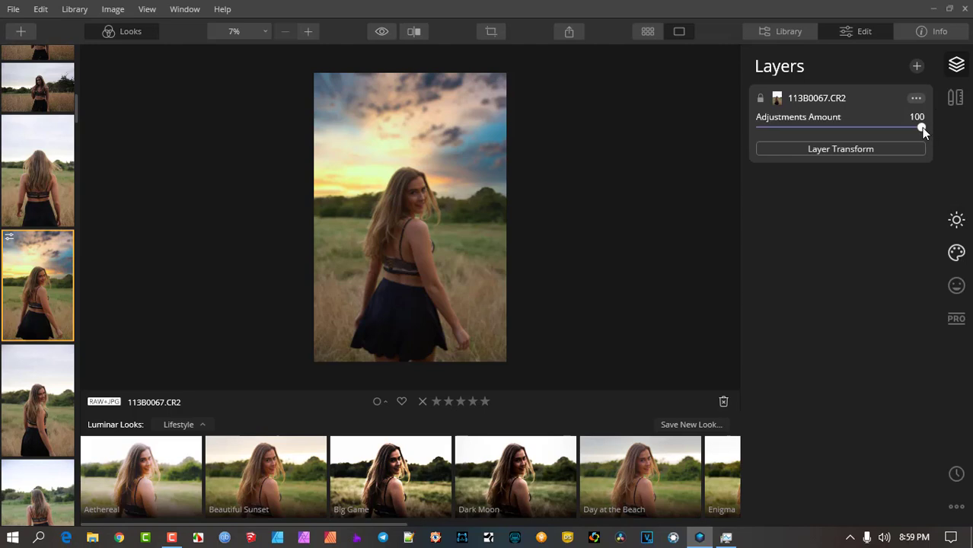
{"action": "left_click_drag", "start_coordinate": [922, 131], "coordinate": [963, 152]}
Step: Return to Essentials and inspect the Light tool's advanced settings without changing them
{"action": "left_click", "coordinate": [957, 221]}
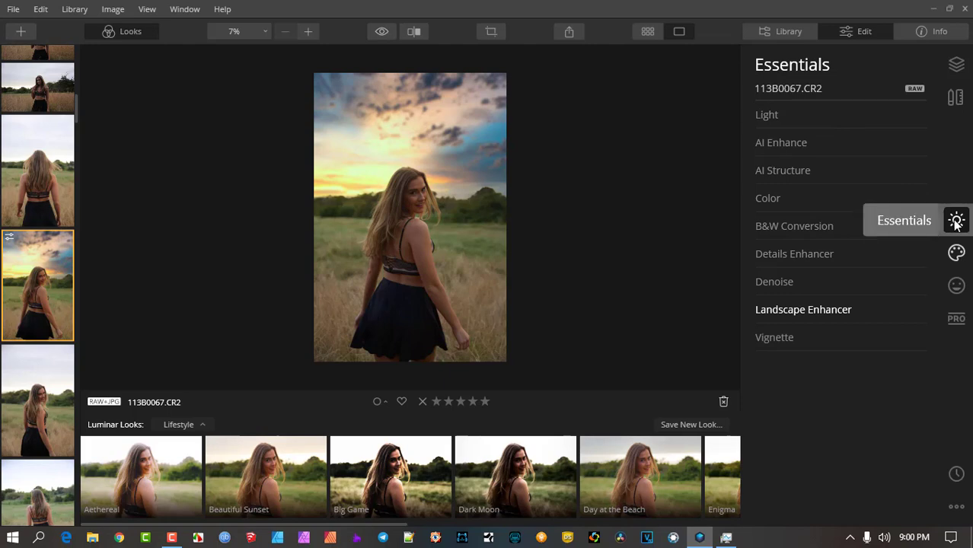
{"action": "left_click", "coordinate": [778, 113]}
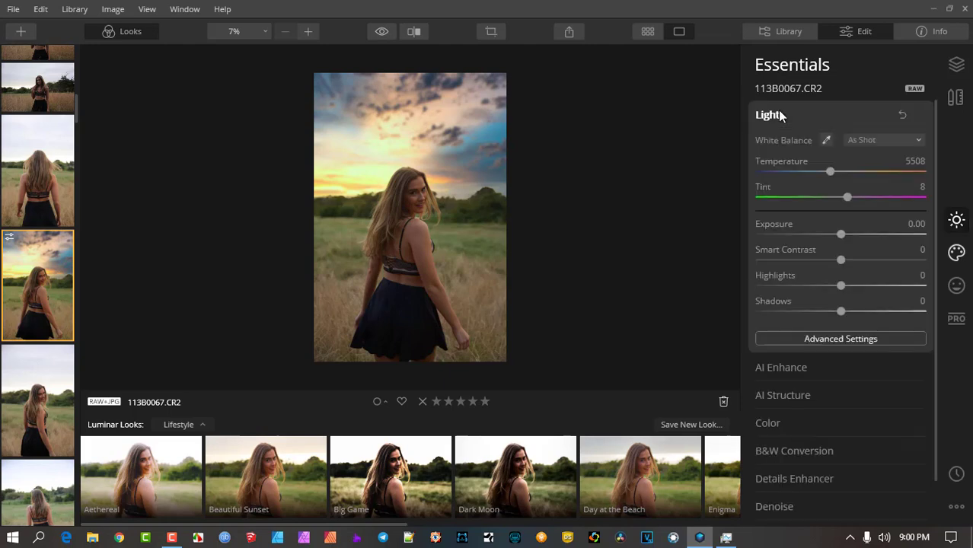
{"action": "left_click", "coordinate": [868, 339]}
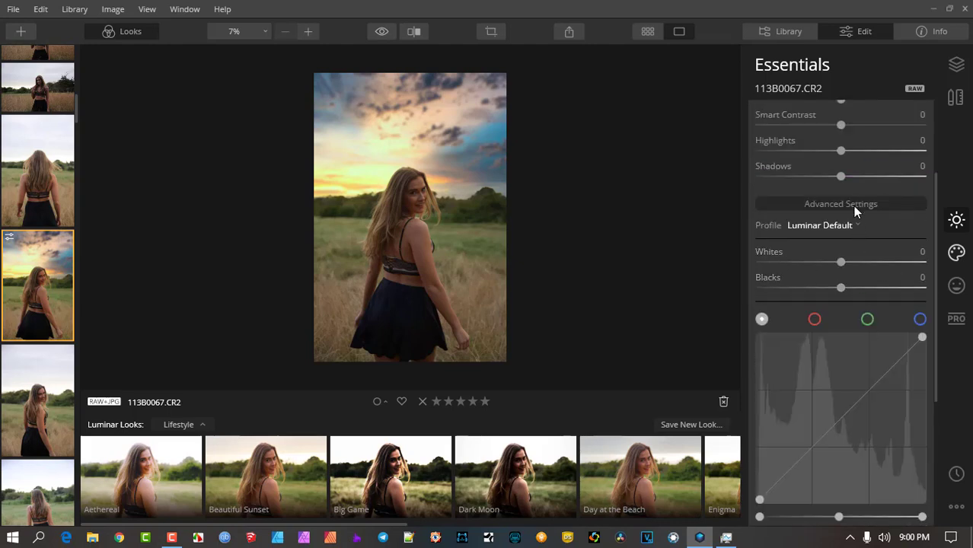
{"action": "left_click", "coordinate": [852, 205]}
{"action": "scroll", "coordinate": [864, 235], "scroll_direction": "up", "scroll_amount": 3}
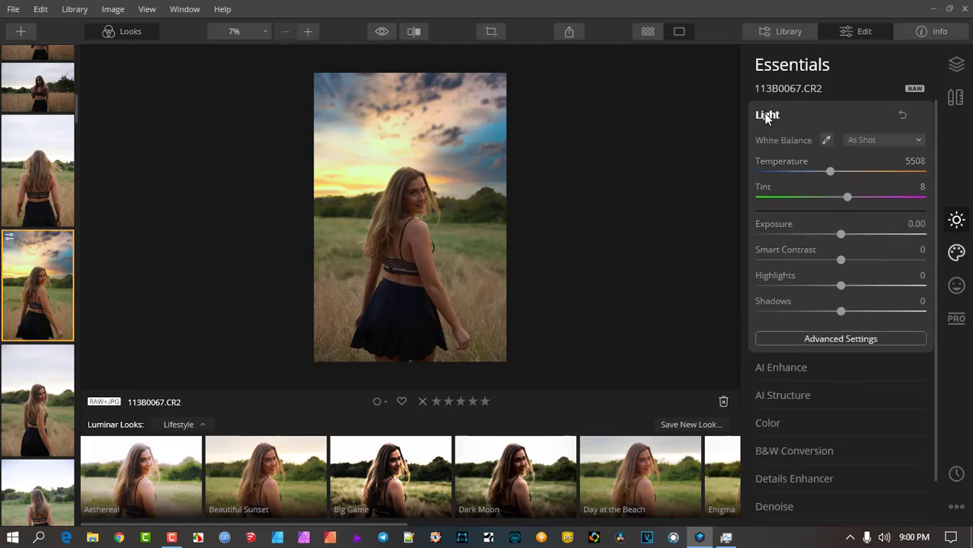
{"action": "left_click", "coordinate": [767, 115]}
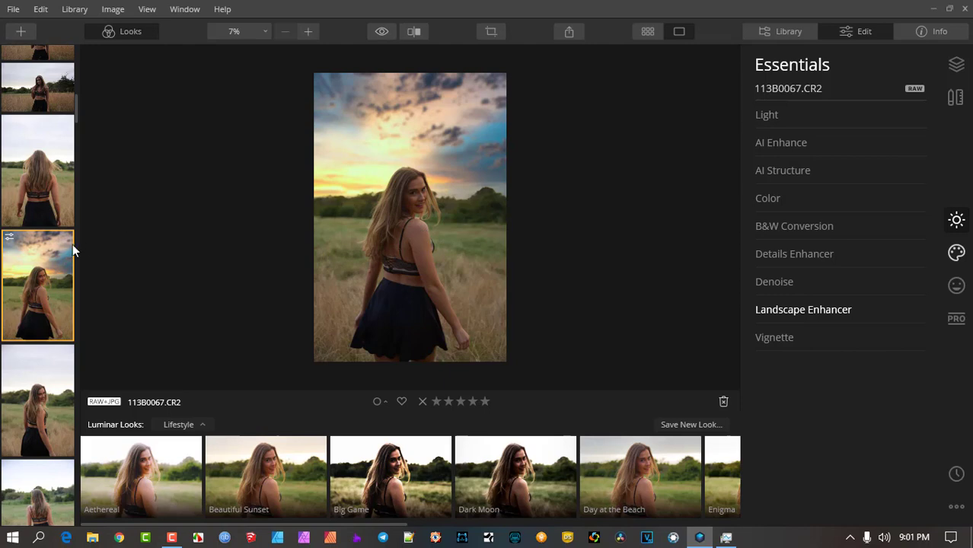
{"action": "scroll", "coordinate": [59, 247], "scroll_direction": "down", "scroll_amount": 1}
{"action": "scroll", "coordinate": [60, 245], "scroll_direction": "down", "scroll_amount": 1}
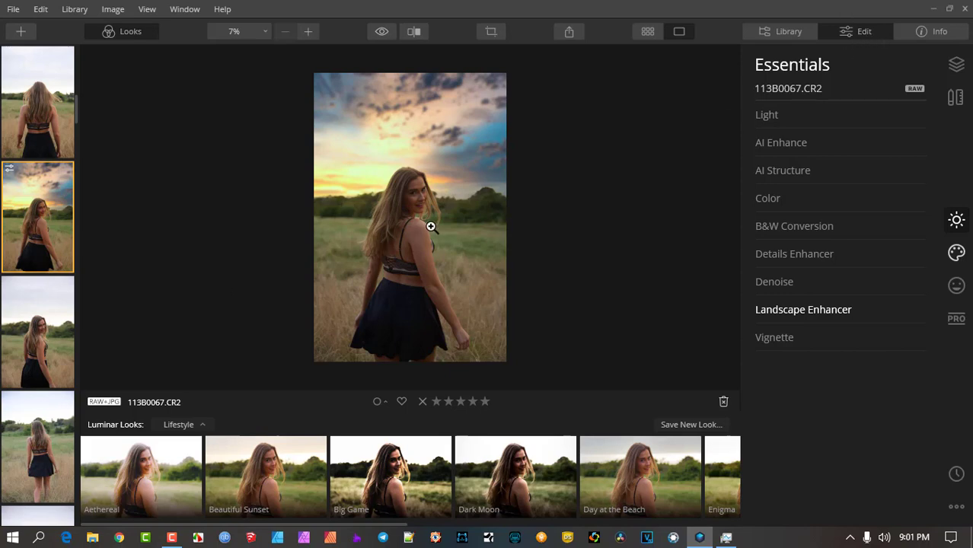
{"action": "left_click", "coordinate": [35, 296]}
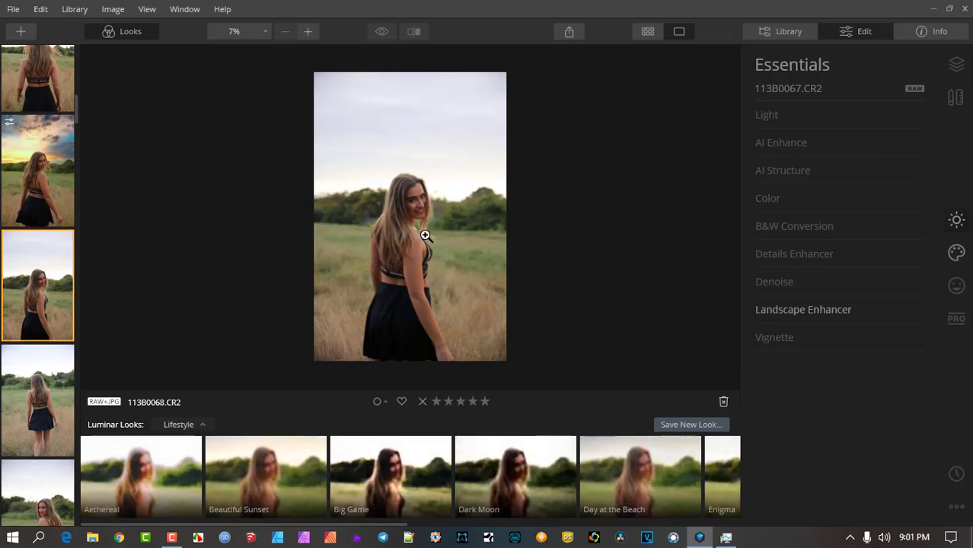
{"action": "left_click", "coordinate": [44, 154]}
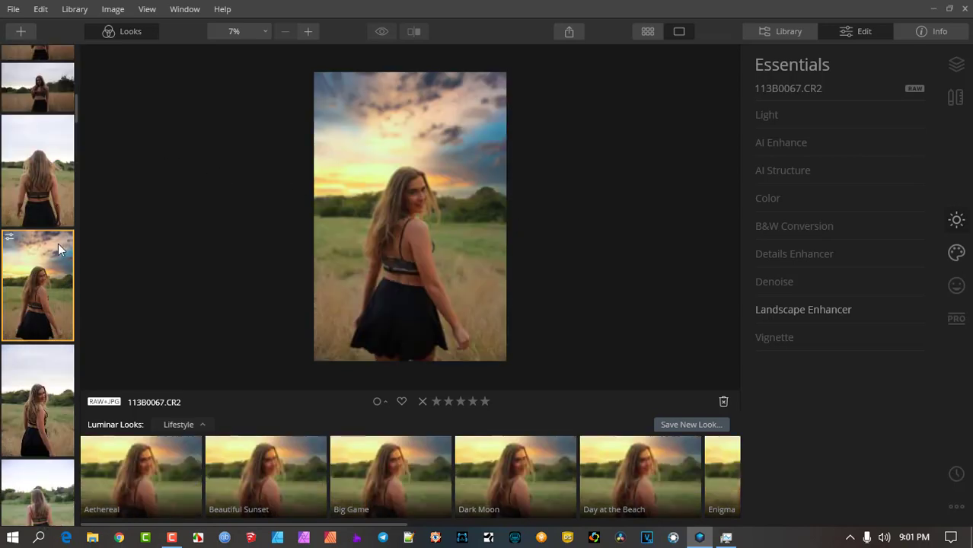
Step: Copy the adjustments from the sunset-edited photo
{"action": "right_click", "coordinate": [40, 282]}
{"action": "mouse_move", "coordinate": [104, 364]}
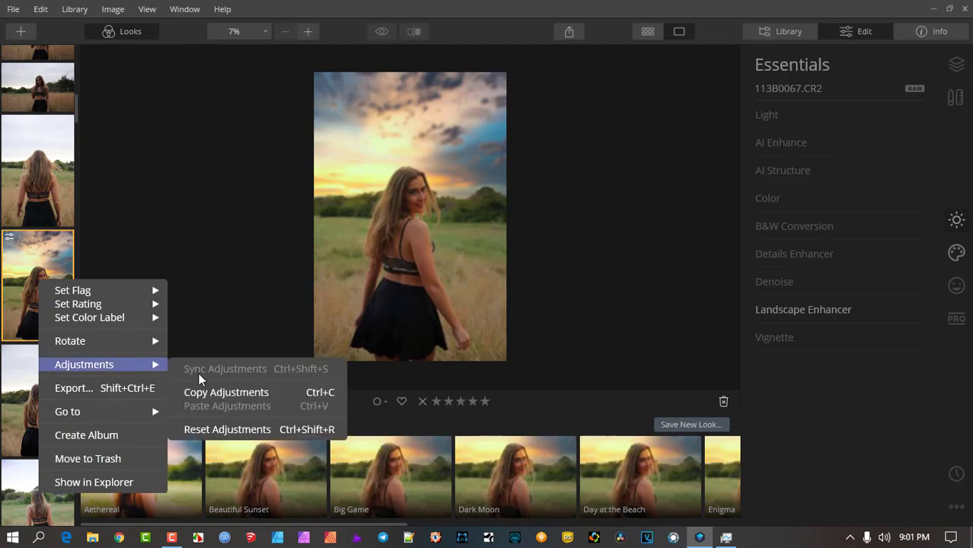
{"action": "left_click", "coordinate": [251, 400]}
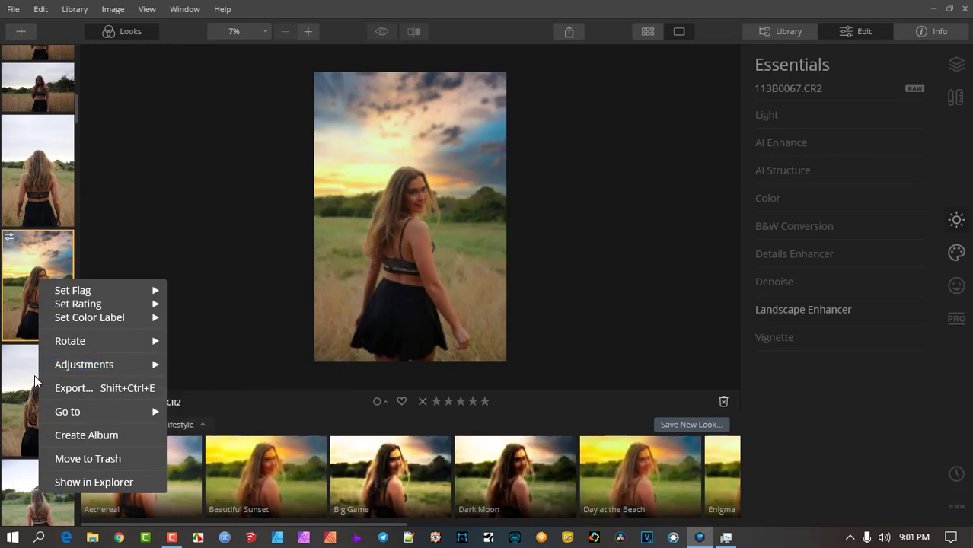
Step: Select 113B0068.CR2 and paste the copied sunset adjustments onto it
{"action": "left_click", "coordinate": [24, 365]}
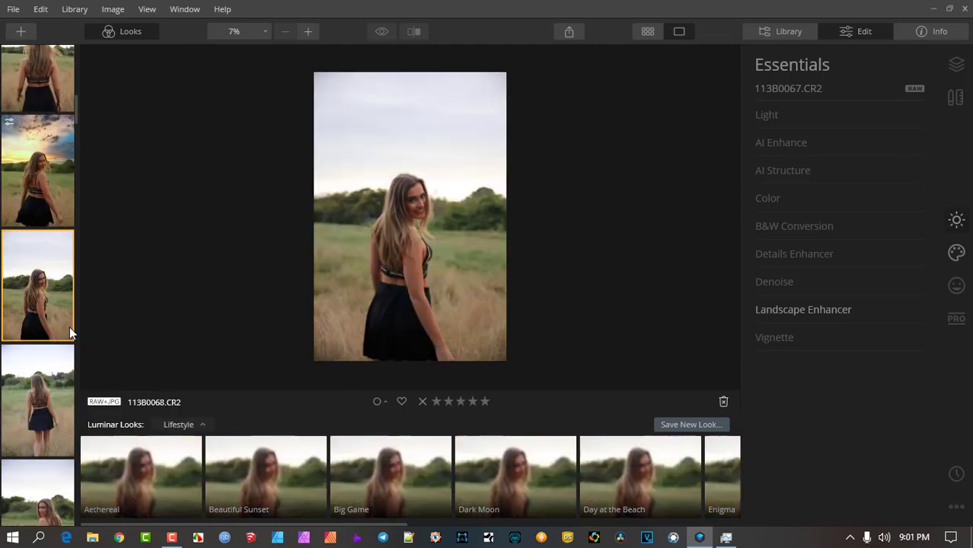
{"action": "right_click", "coordinate": [447, 201]}
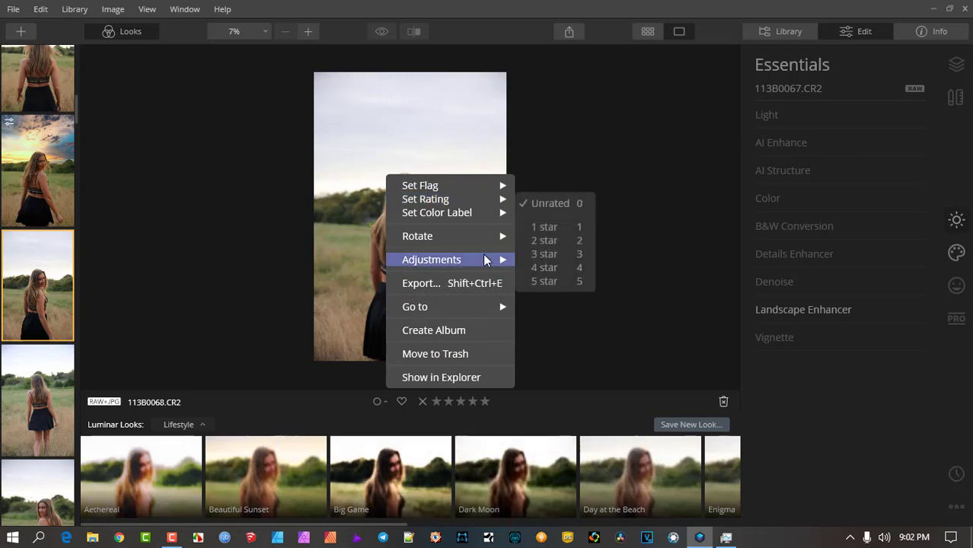
{"action": "mouse_move", "coordinate": [491, 261]}
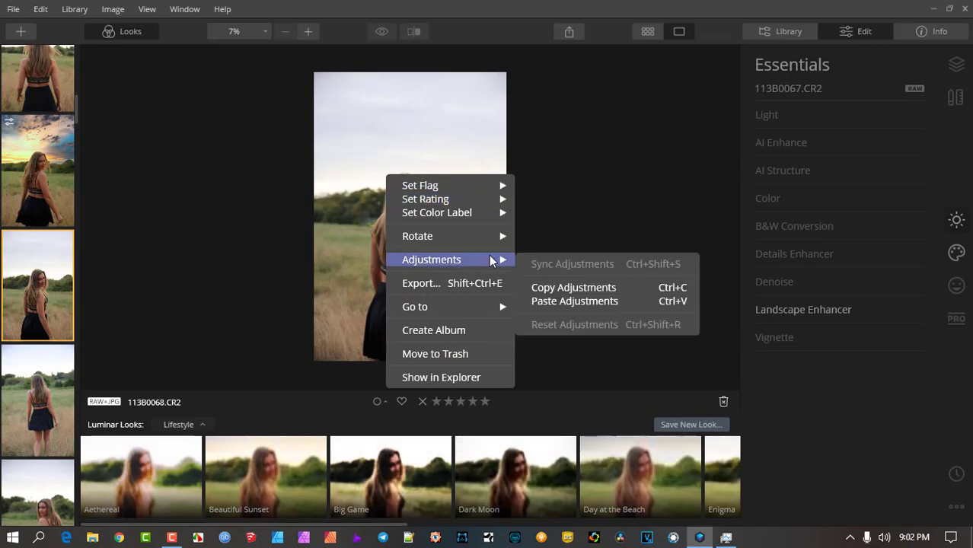
{"action": "left_click", "coordinate": [589, 302]}
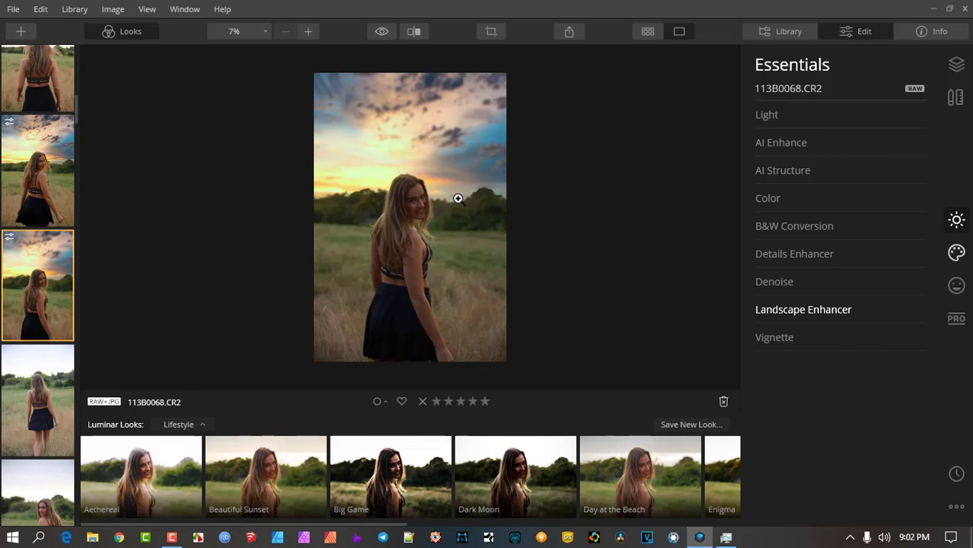
Step: Switch to the library grid and open close-up portrait 113B0062.CR2 in single-image view
{"action": "scroll", "coordinate": [60, 302], "scroll_direction": "down", "scroll_amount": 1}
{"action": "scroll", "coordinate": [55, 313], "scroll_direction": "down", "scroll_amount": 6}
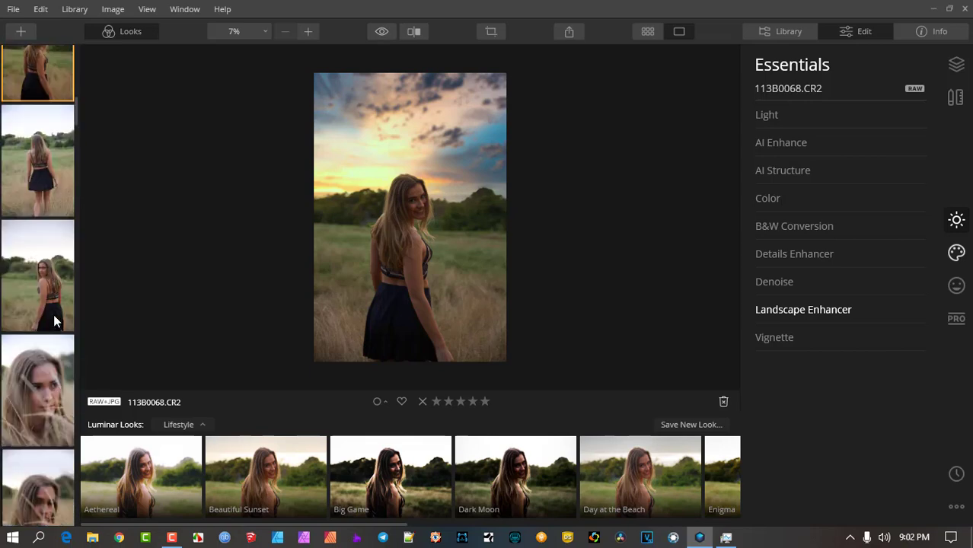
{"action": "scroll", "coordinate": [53, 315], "scroll_direction": "down", "scroll_amount": 10}
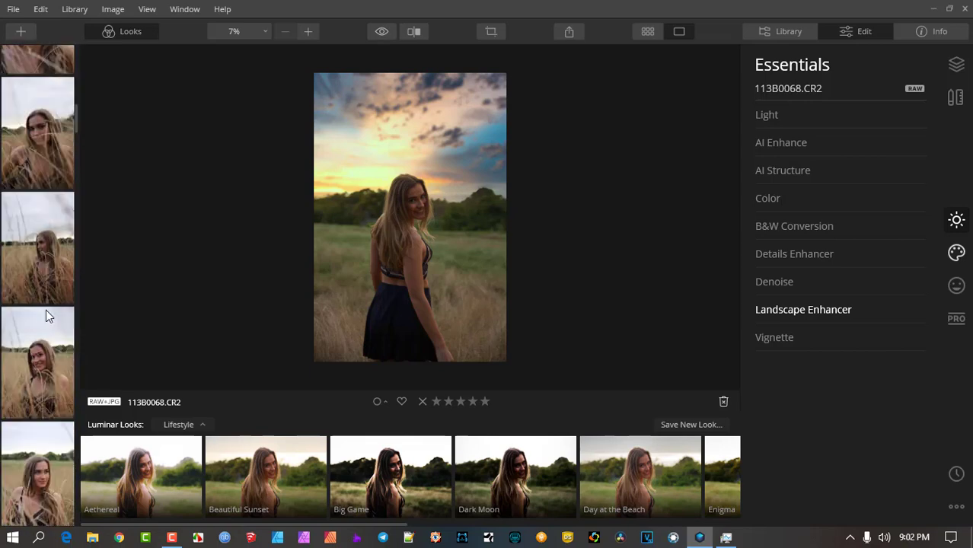
{"action": "scroll", "coordinate": [46, 315], "scroll_direction": "down", "scroll_amount": 5}
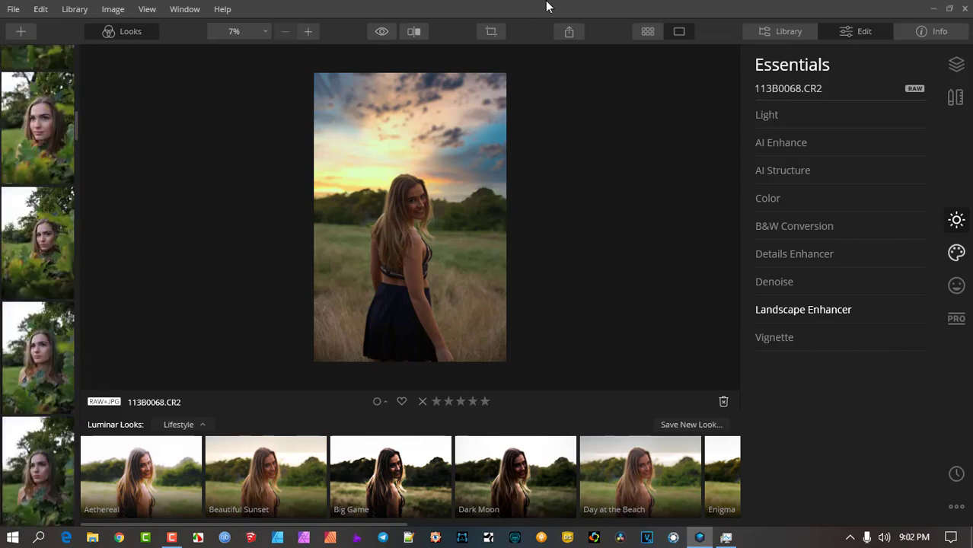
{"action": "left_click", "coordinate": [636, 35]}
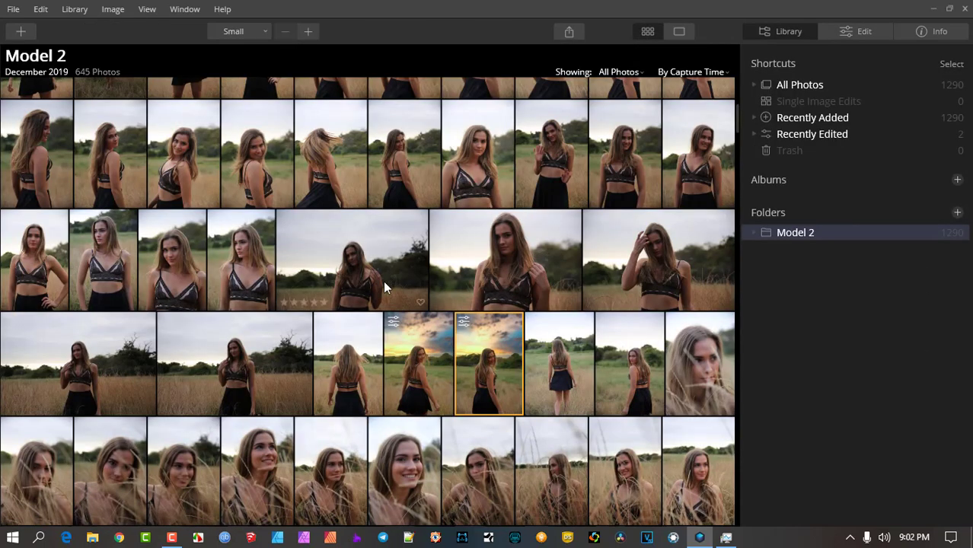
{"action": "left_click", "coordinate": [502, 270]}
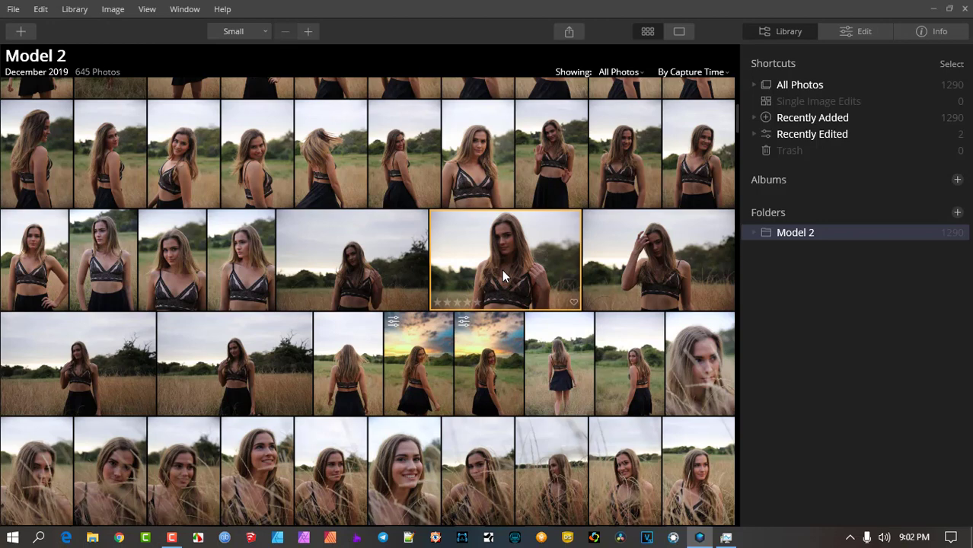
{"action": "double_click", "coordinate": [501, 269]}
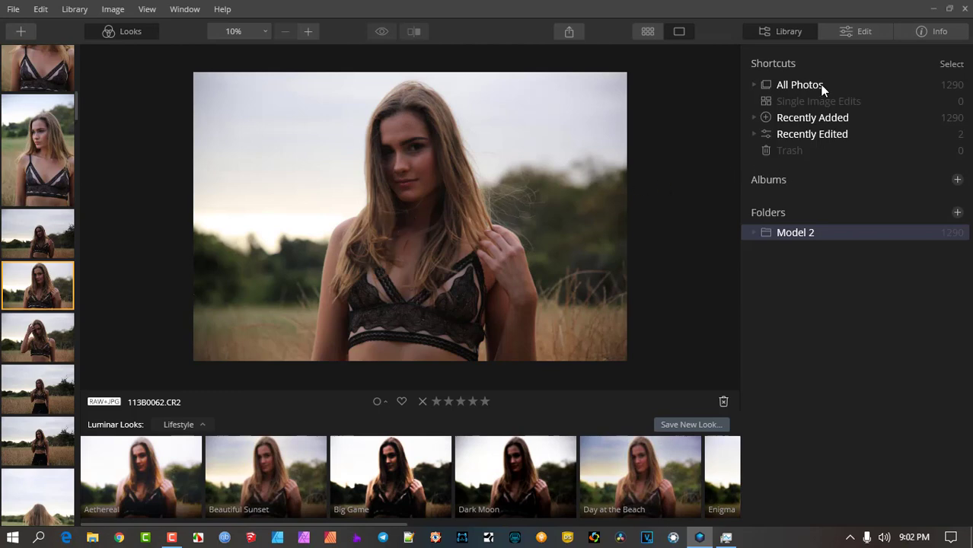
Step: Open 113B0062.CR2 in the Edit module with the Layers panel displayed
{"action": "left_click", "coordinate": [852, 36]}
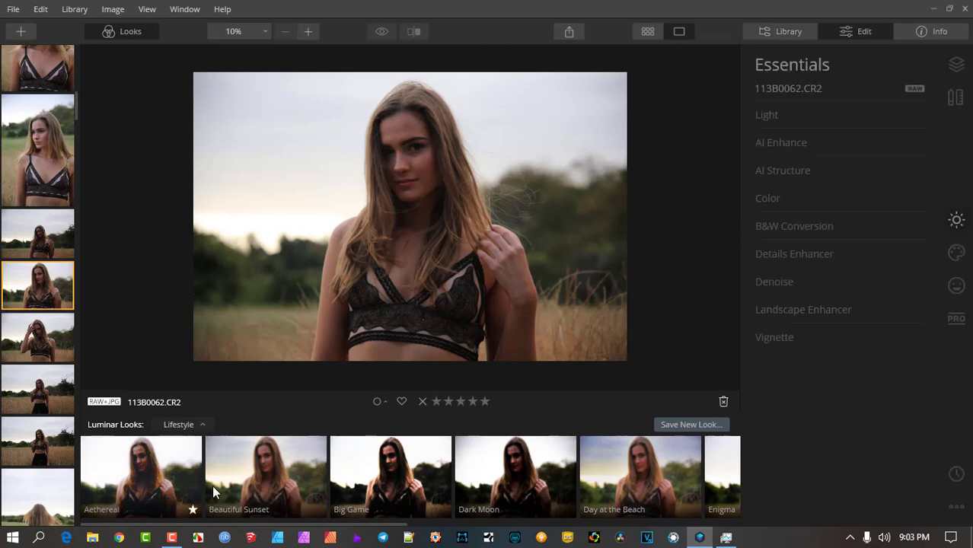
{"action": "left_click", "coordinate": [239, 478]}
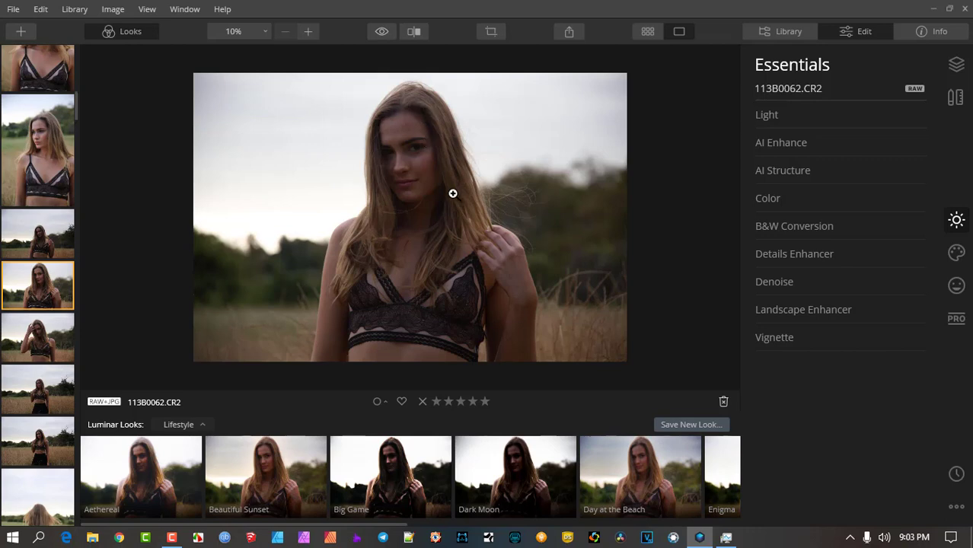
{"action": "left_click", "coordinate": [955, 68]}
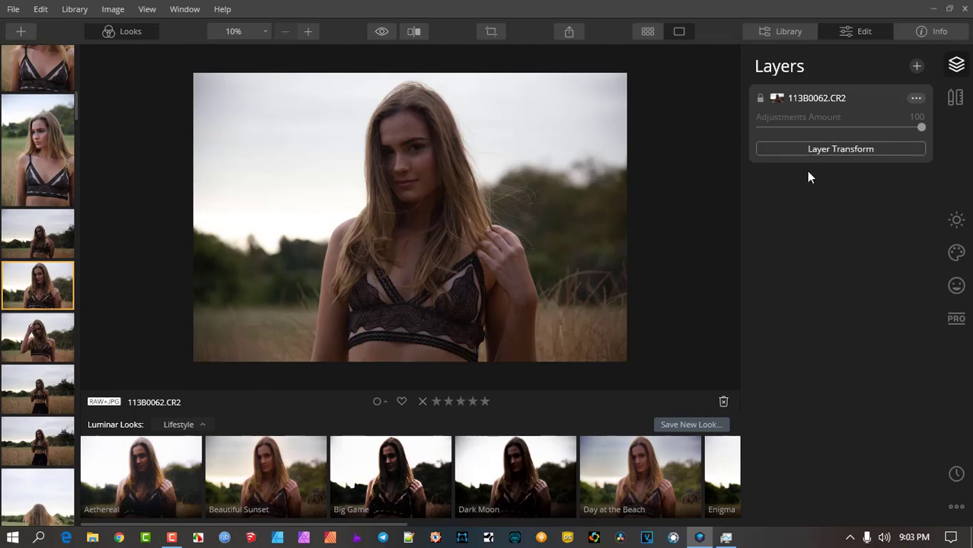
Step: Apply the Beautiful Sunset look from the Lifestyle Looks strip to 113B0062.CR2
{"action": "left_click", "coordinate": [279, 484]}
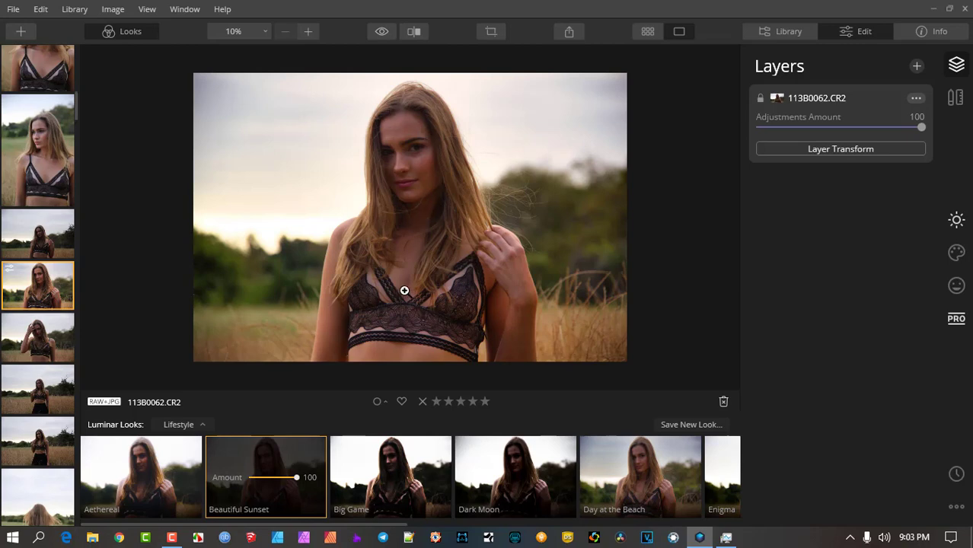
Step: Browse the Essentials, Creative, Portrait and Pro tool groups, briefly expanding Color Enhancer
{"action": "left_click", "coordinate": [957, 221]}
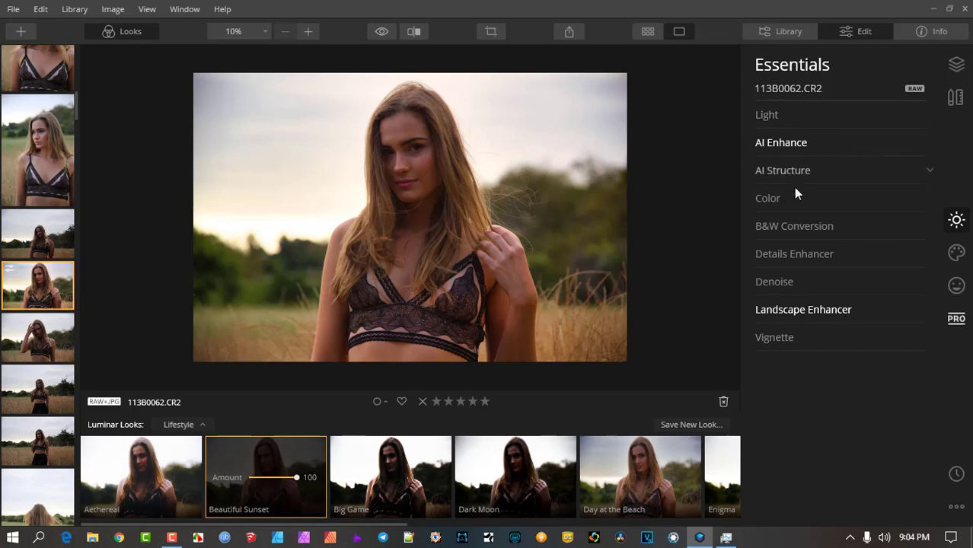
{"action": "left_click", "coordinate": [955, 254]}
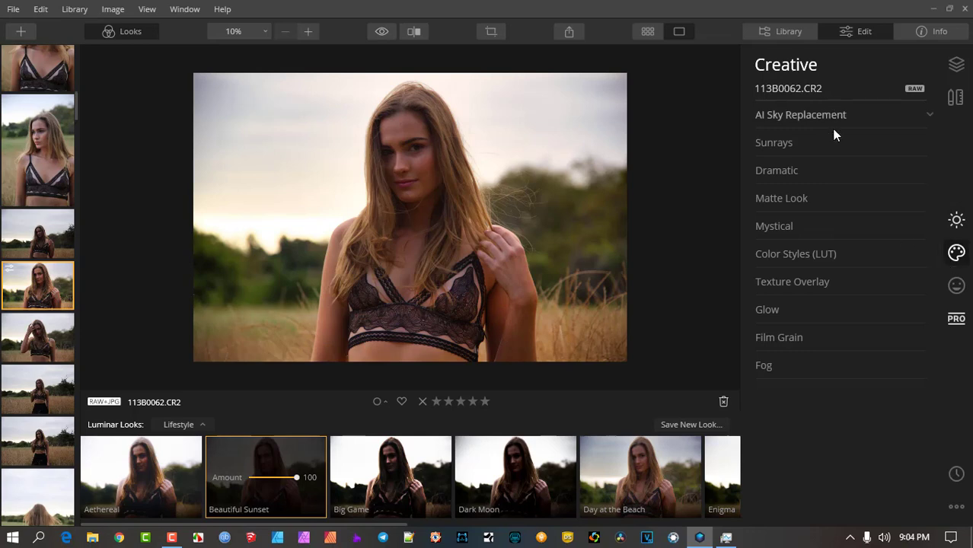
{"action": "left_click", "coordinate": [956, 287]}
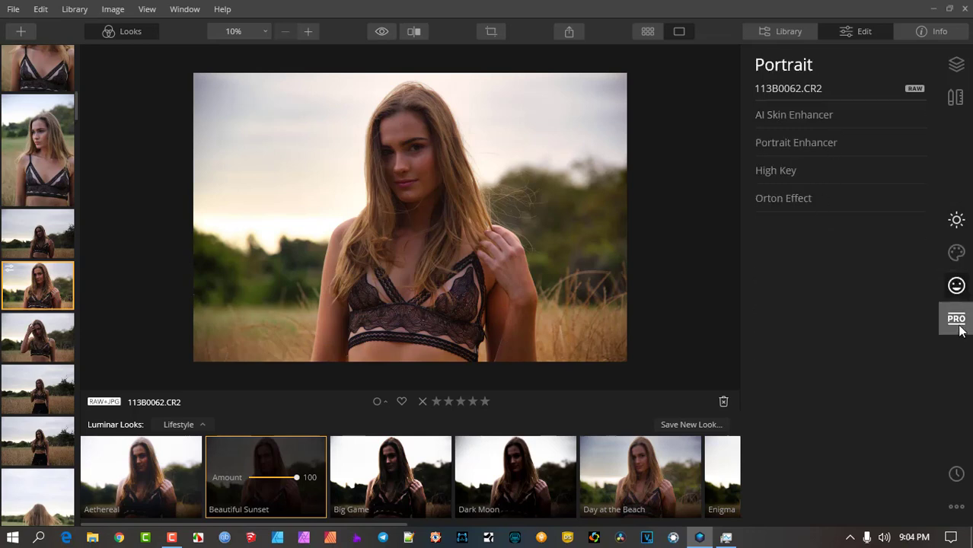
{"action": "left_click", "coordinate": [958, 320]}
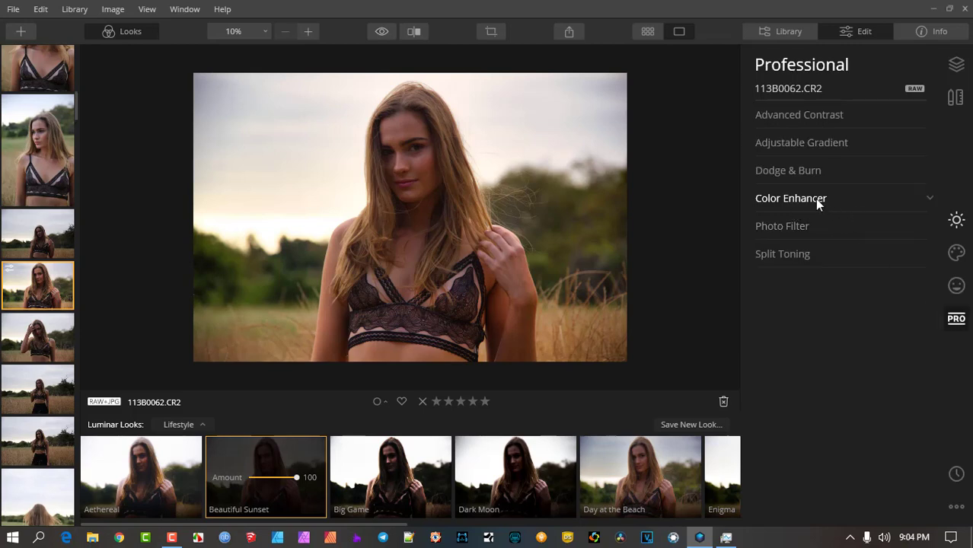
{"action": "left_click", "coordinate": [927, 198]}
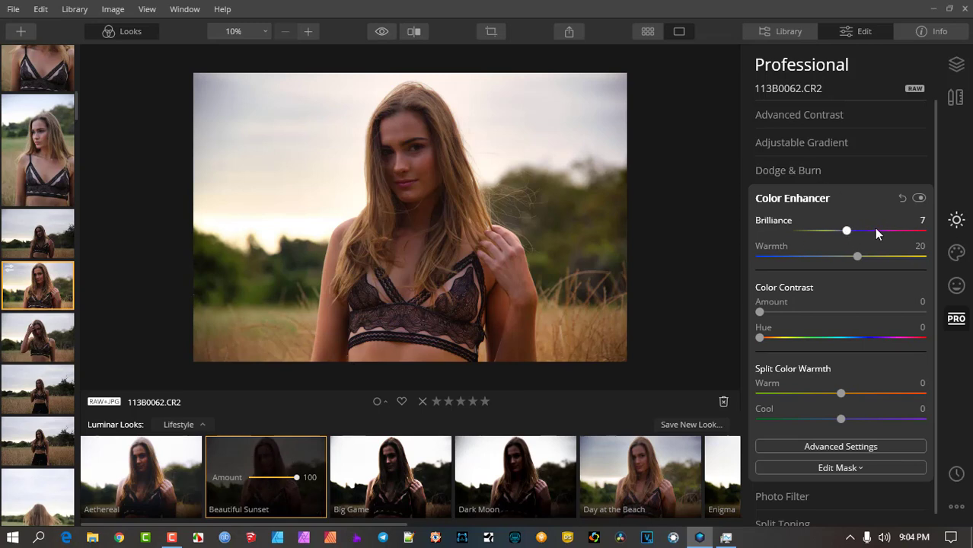
{"action": "left_click", "coordinate": [811, 201]}
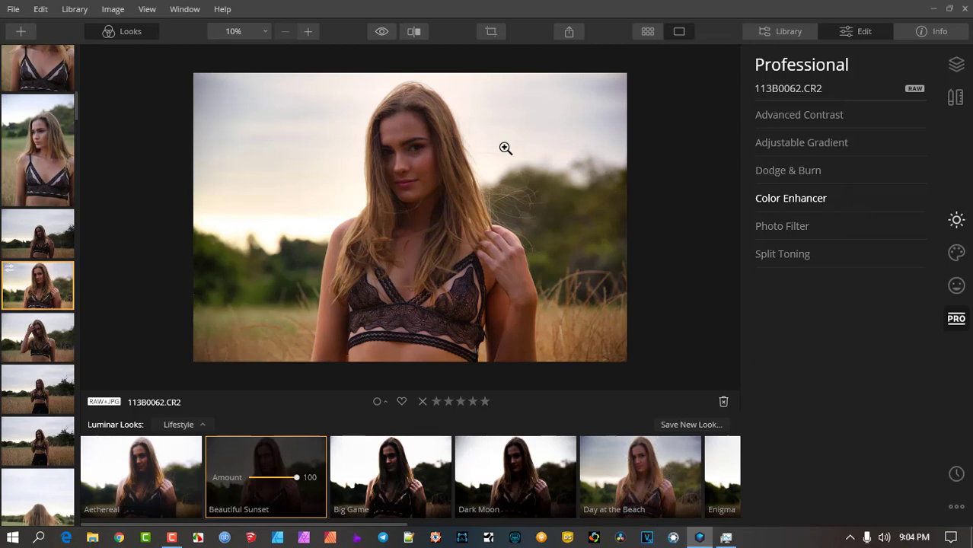
Step: Try Day at the Beach, then reapply Beautiful Sunset at Amount 100 and show the layers
{"action": "left_click", "coordinate": [625, 457]}
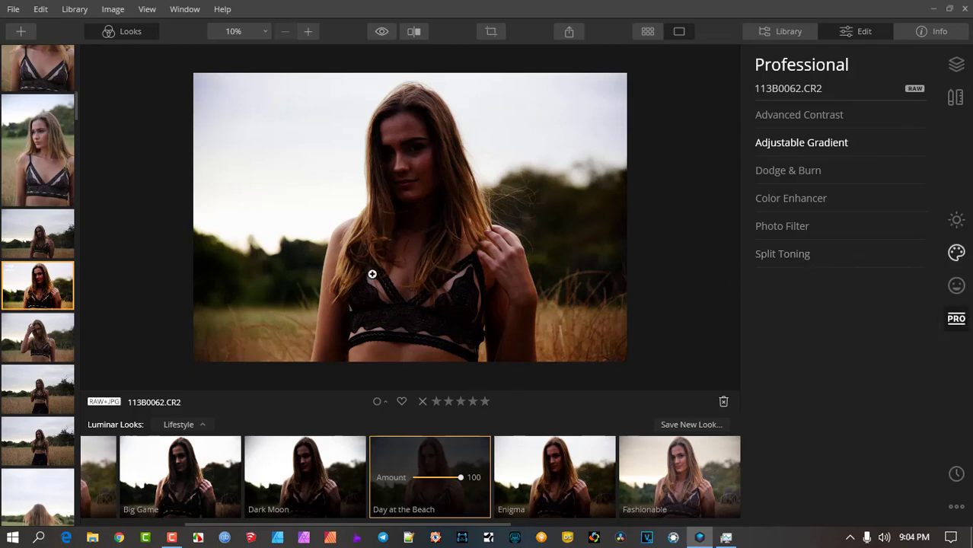
{"action": "scroll", "coordinate": [223, 509], "scroll_direction": "up", "scroll_amount": 3}
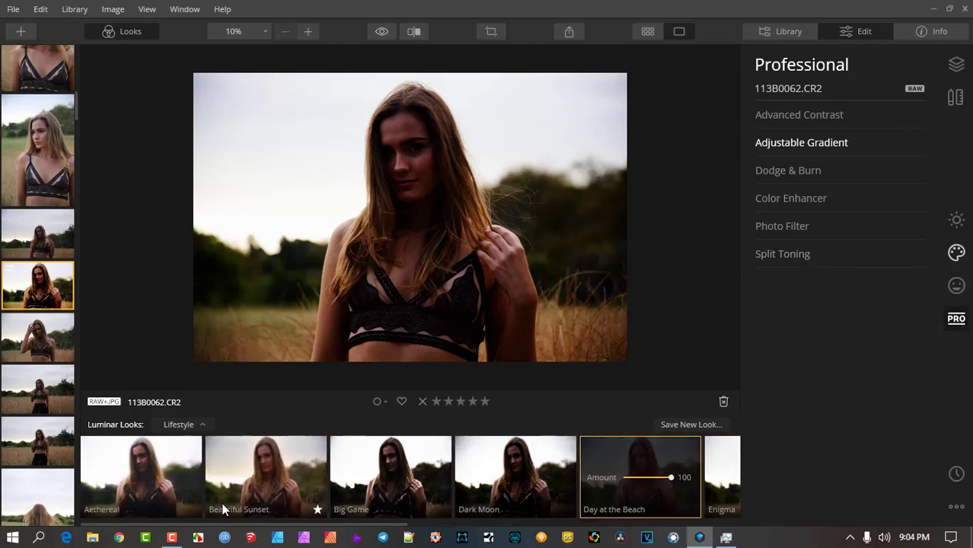
{"action": "left_click", "coordinate": [275, 479]}
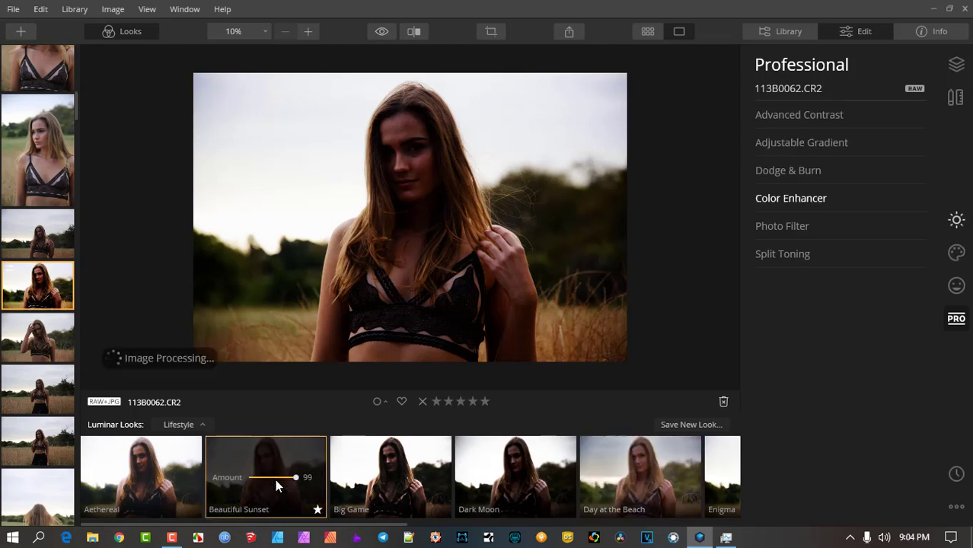
{"action": "left_click_drag", "start_coordinate": [300, 479], "coordinate": [335, 480]}
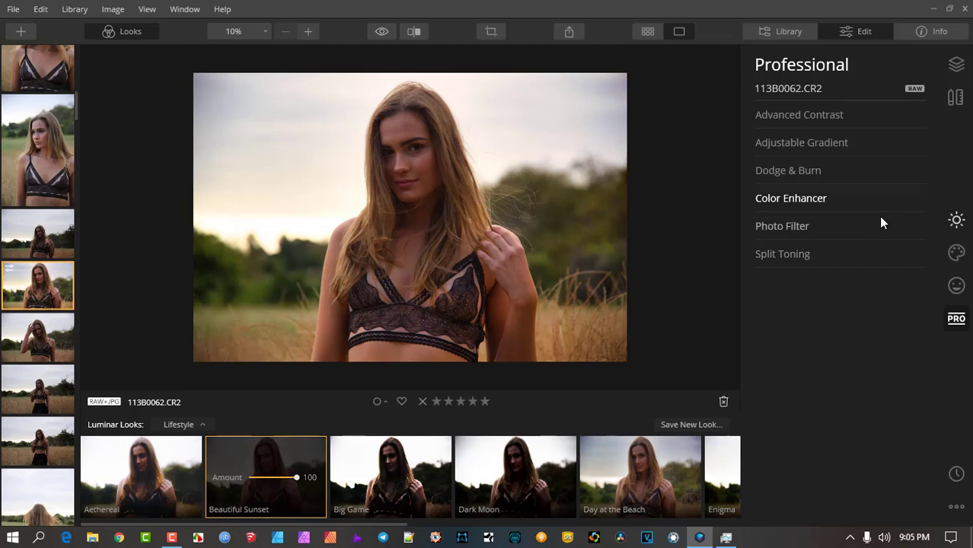
{"action": "left_click", "coordinate": [956, 65]}
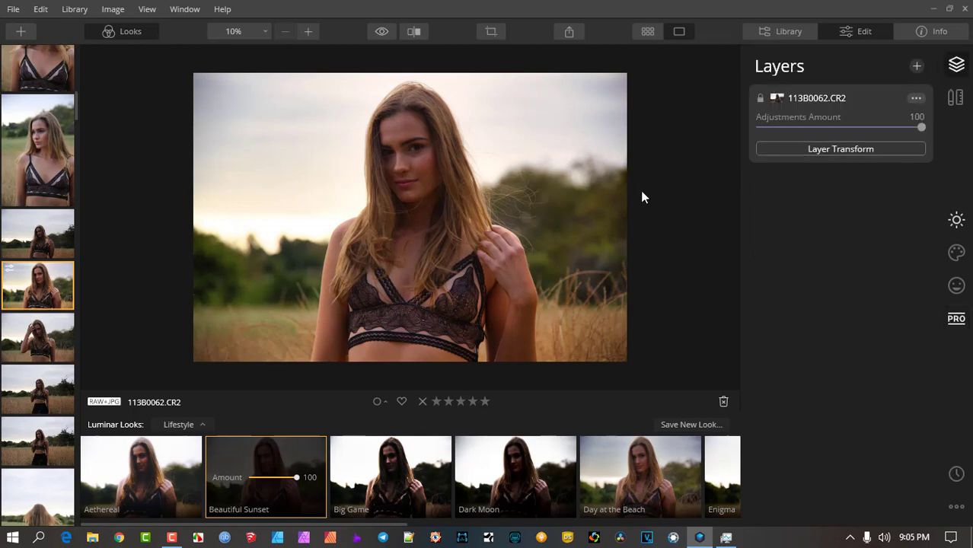
Step: Reset all adjustments on 113B0062.CR2 and bring up the add-new-layer choices
{"action": "right_click", "coordinate": [452, 178]}
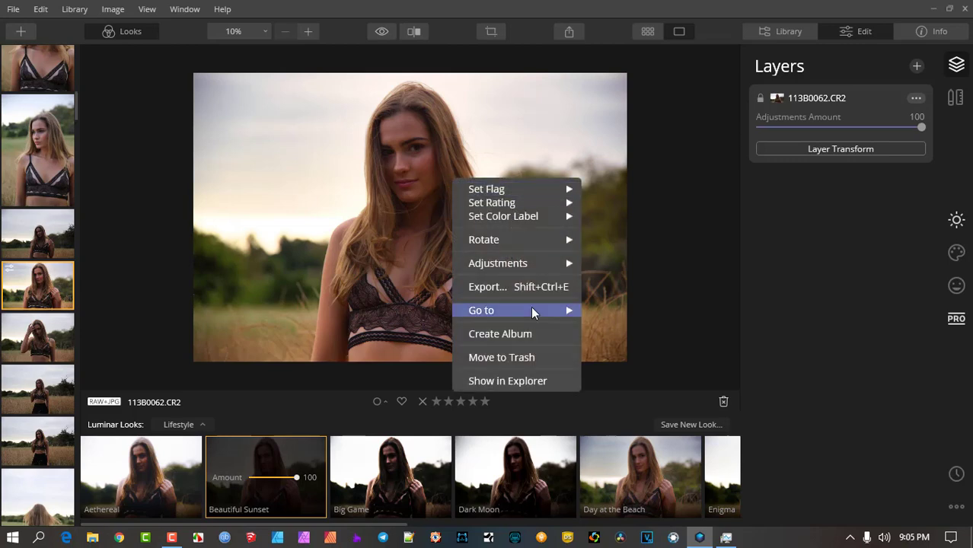
{"action": "mouse_move", "coordinate": [530, 306]}
{"action": "left_click", "coordinate": [952, 508]}
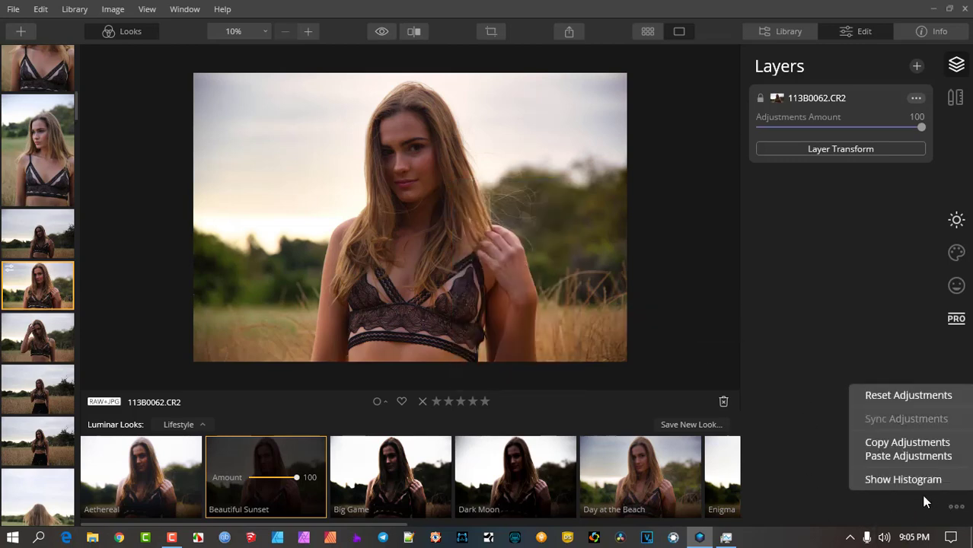
{"action": "left_click", "coordinate": [901, 400]}
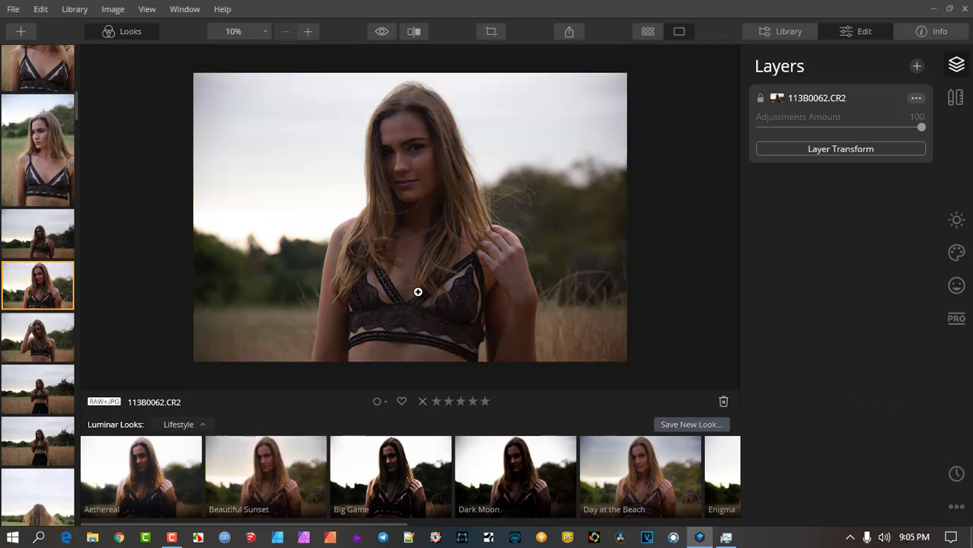
{"action": "left_click", "coordinate": [917, 66]}
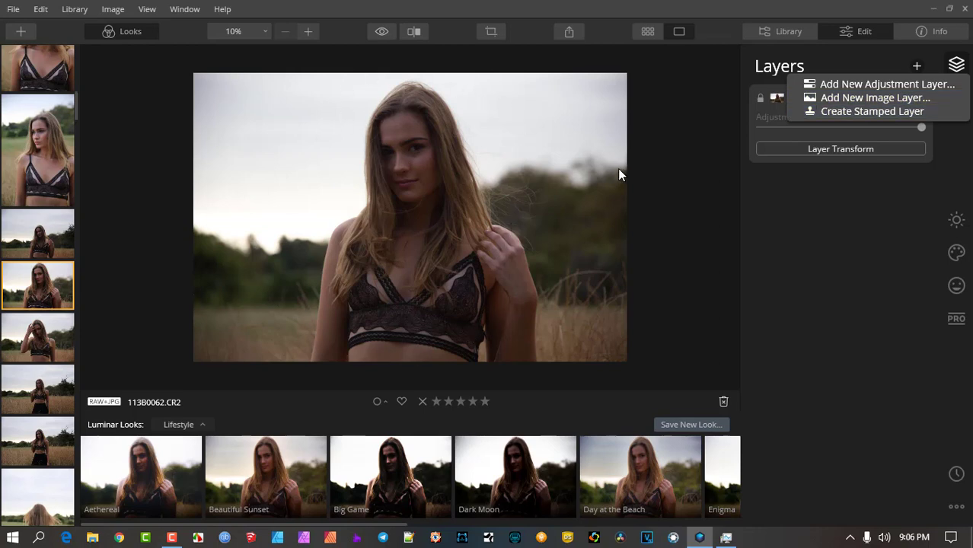
Step: Add a new adjustment layer carrying the Beautiful Sunset look at Amount 100
{"action": "left_click", "coordinate": [869, 89]}
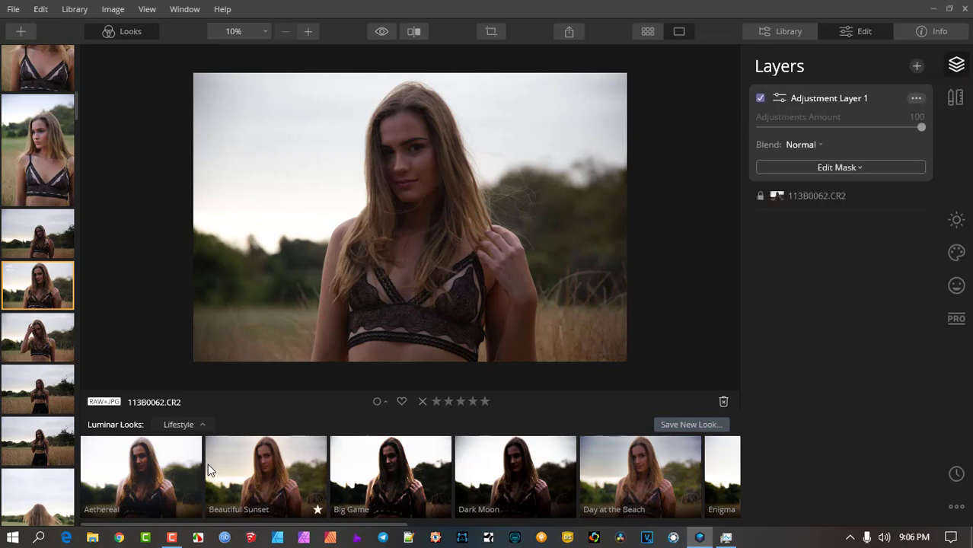
{"action": "left_click", "coordinate": [253, 480]}
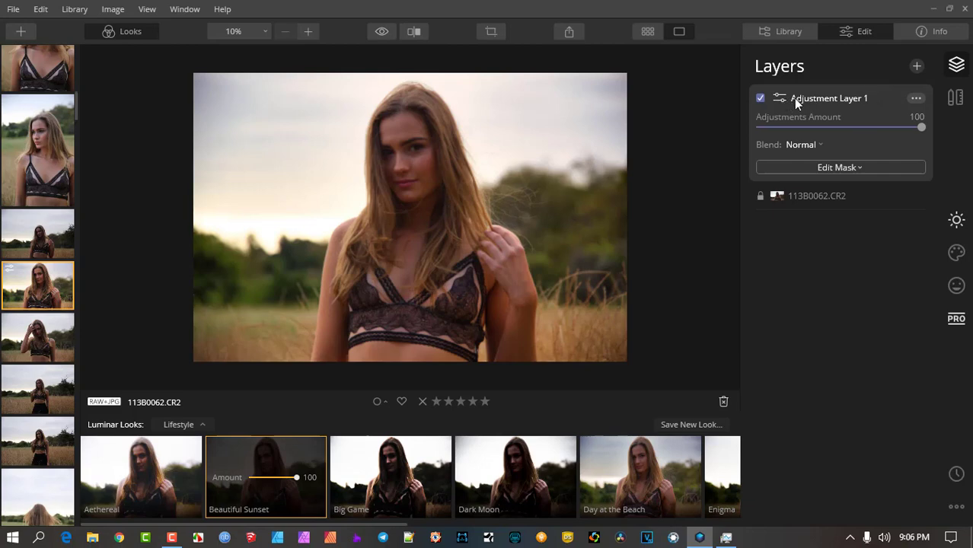
Step: Rename the adjustment layer to 'Sunset' and toggle it off and on to compare
{"action": "left_click", "coordinate": [917, 98]}
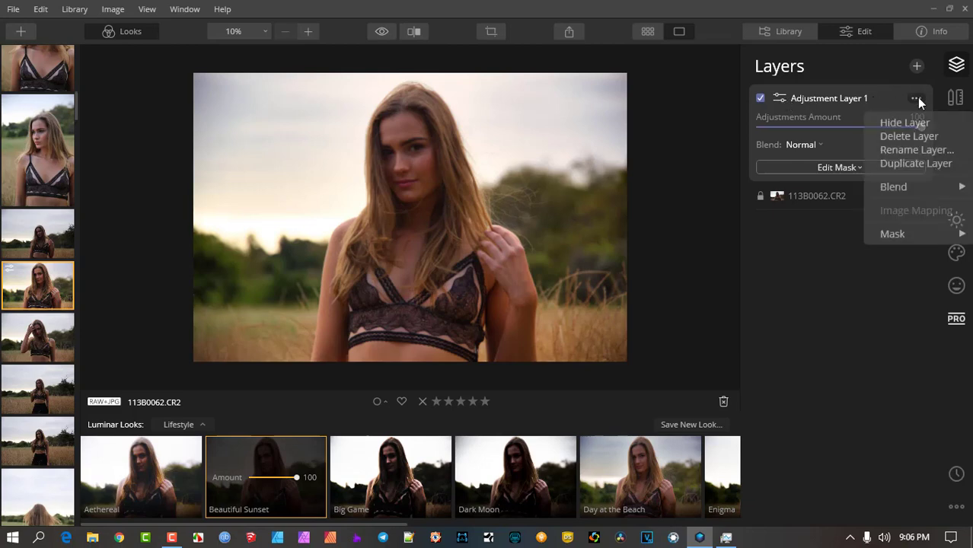
{"action": "left_click", "coordinate": [921, 150]}
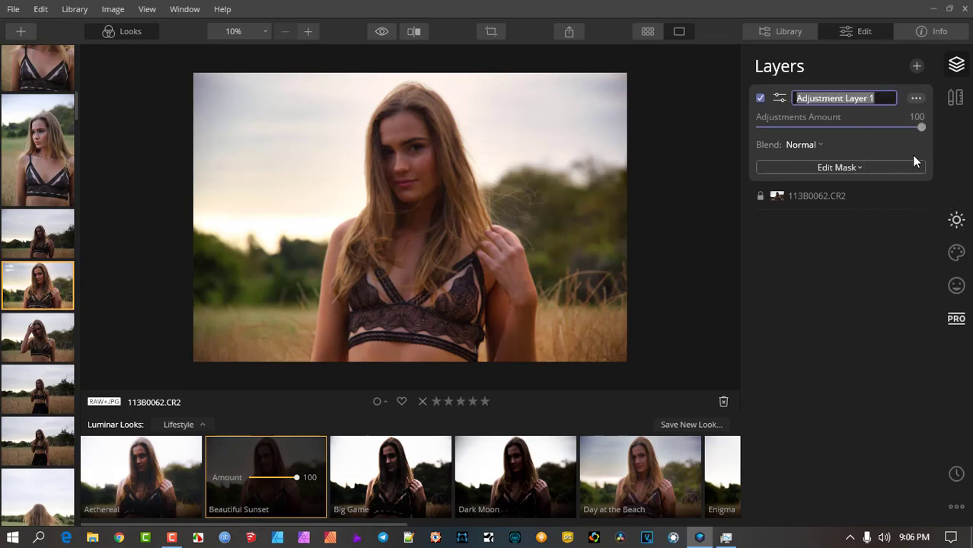
{"action": "type", "text": "Sunset"}
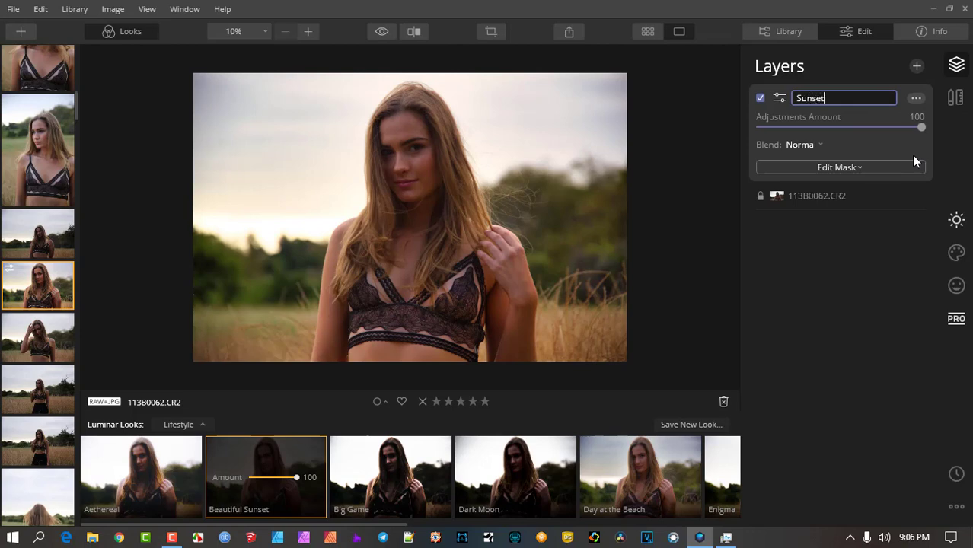
{"action": "key", "text": "Return"}
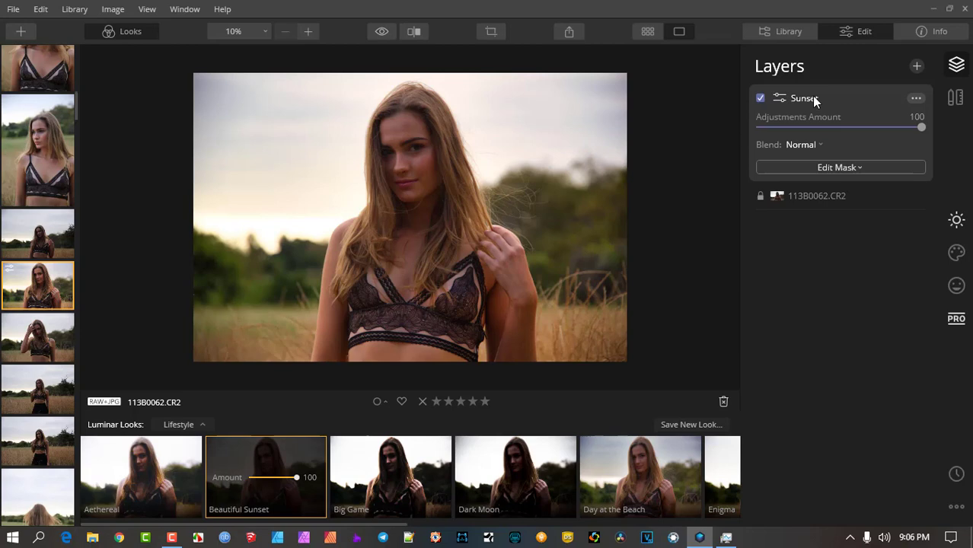
{"action": "left_click", "coordinate": [759, 97]}
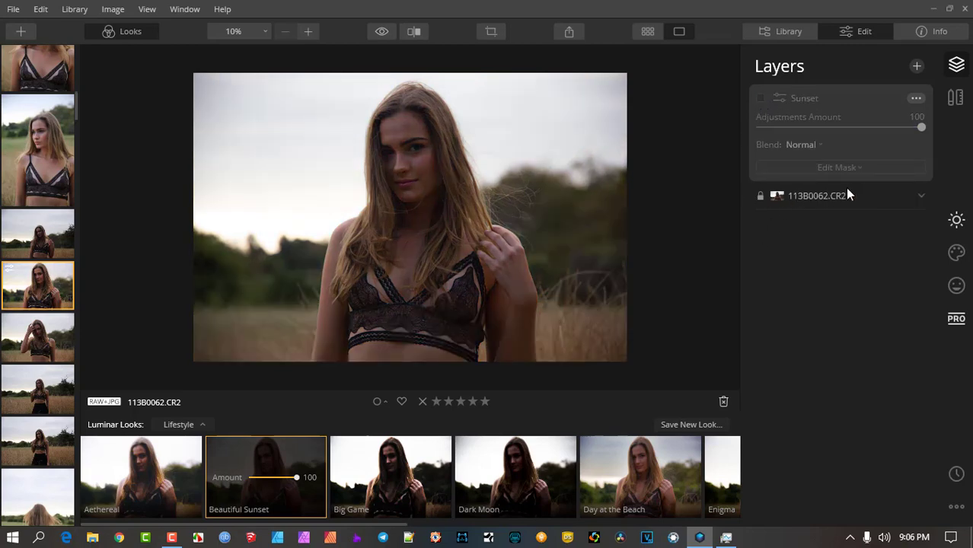
{"action": "left_click", "coordinate": [760, 99]}
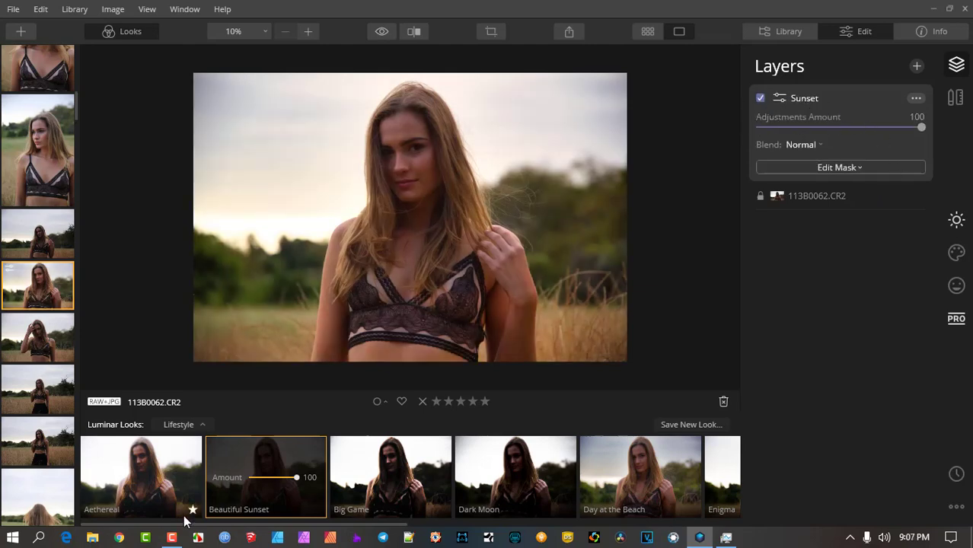
{"action": "left_click", "coordinate": [958, 222]}
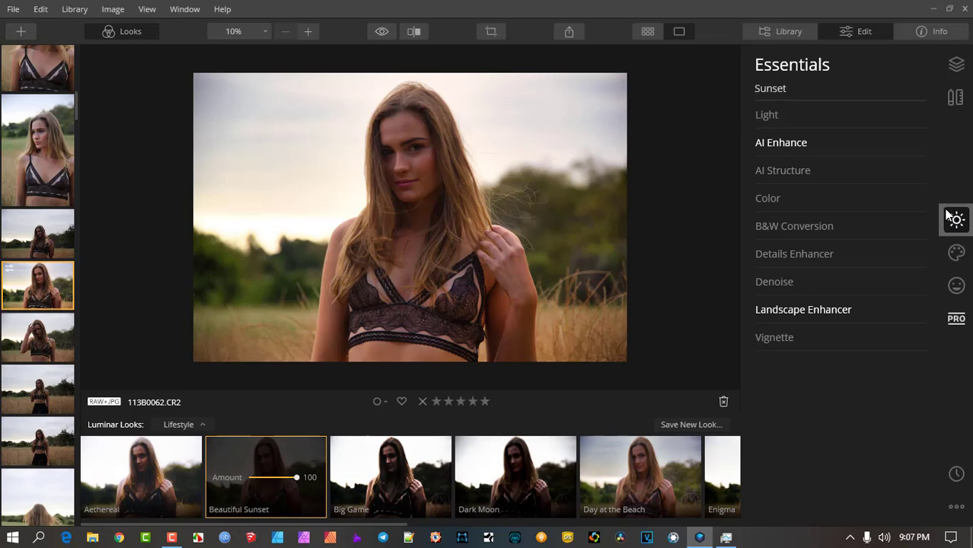
{"action": "left_click", "coordinate": [956, 318]}
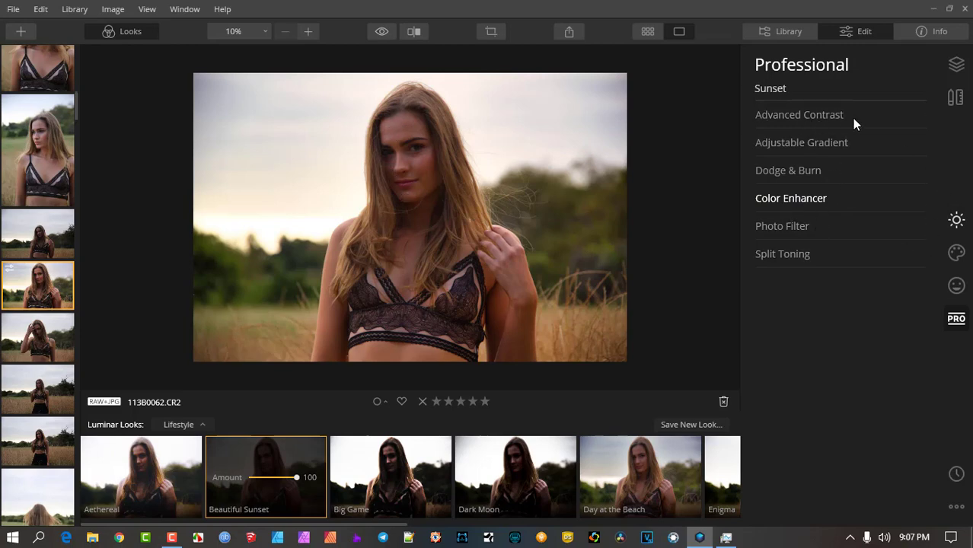
{"action": "left_click", "coordinate": [956, 220]}
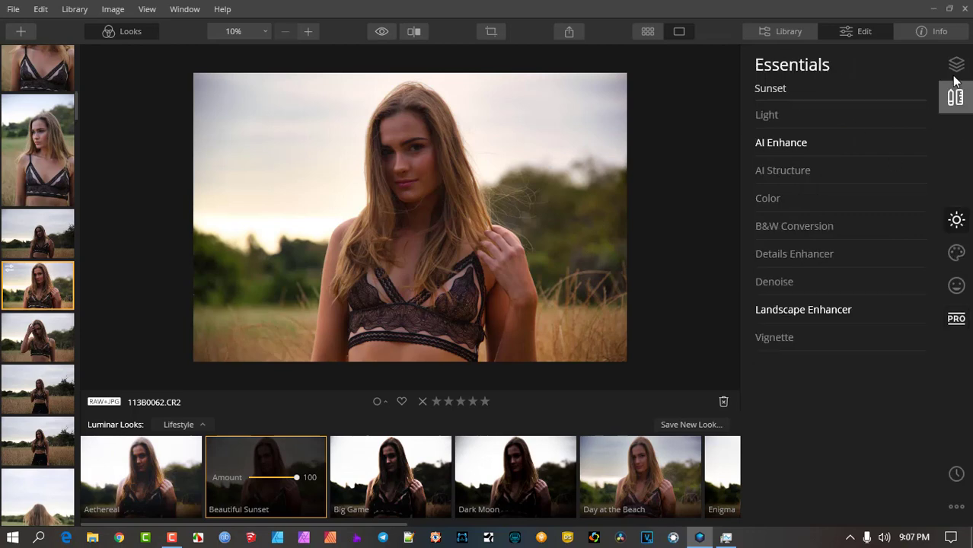
{"action": "left_click", "coordinate": [955, 68]}
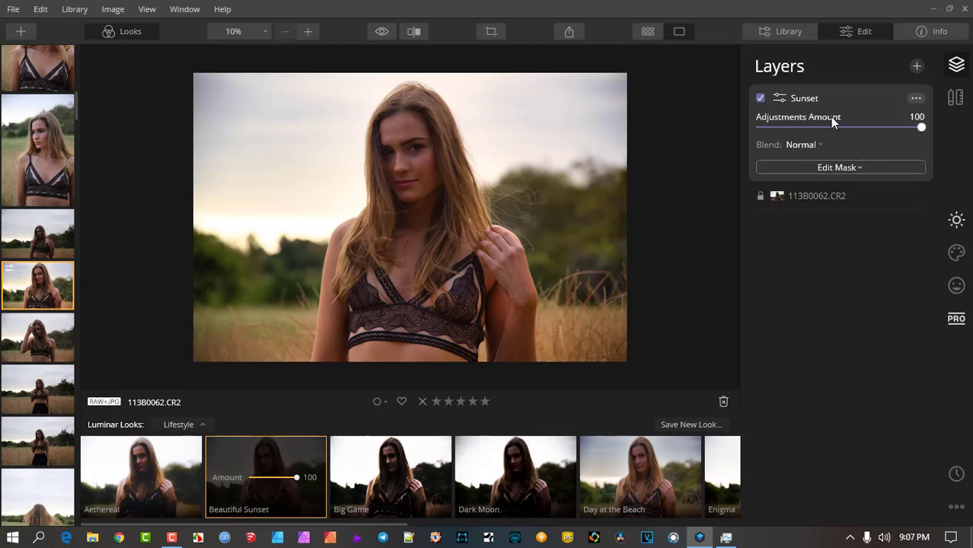
{"action": "left_click", "coordinate": [956, 222]}
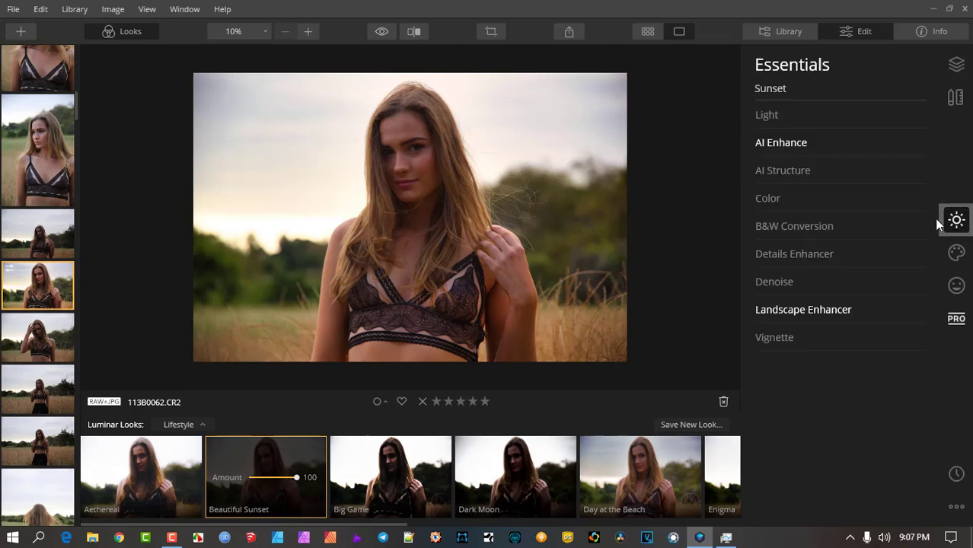
{"action": "left_click", "coordinate": [765, 115]}
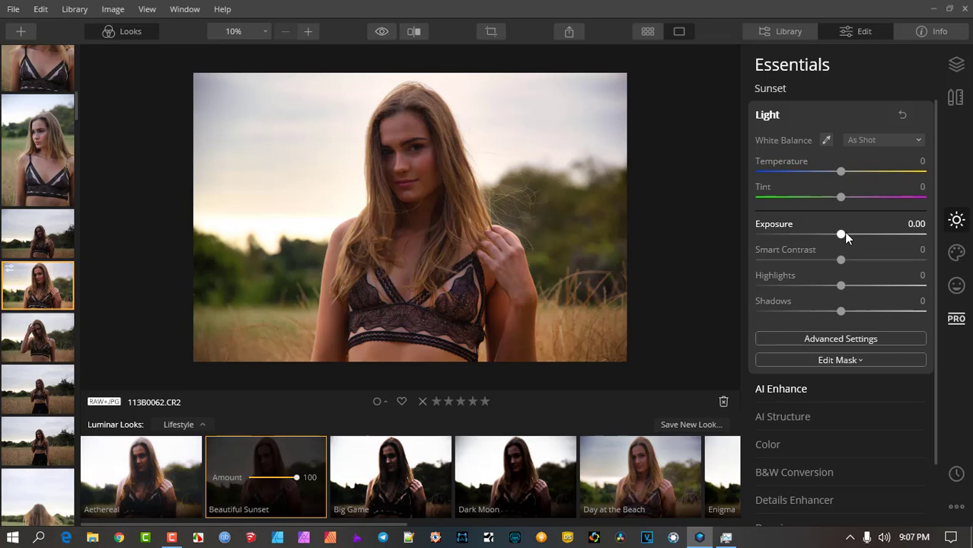
{"action": "left_click", "coordinate": [956, 66]}
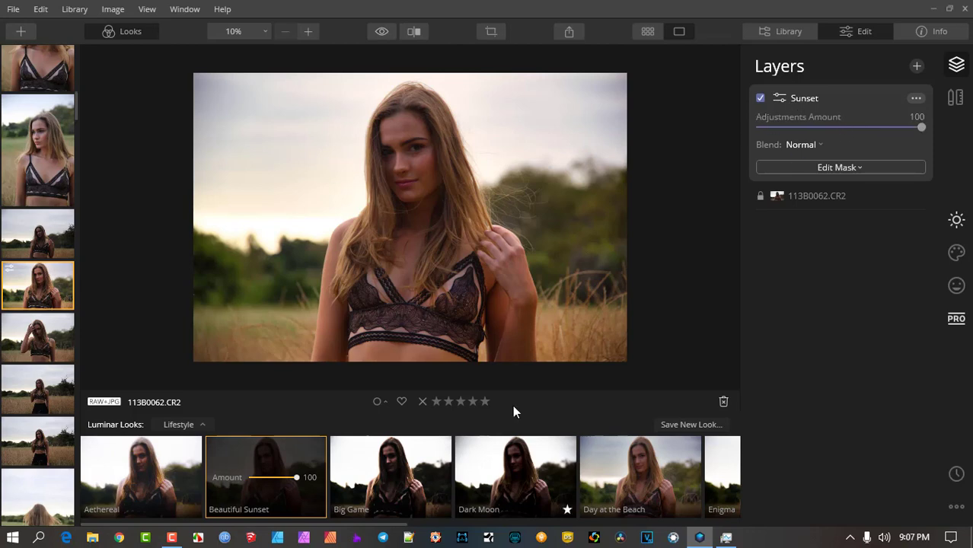
Step: Add Adjustment Layer 1 above Sunset and toggle its visibility off and on
{"action": "left_click", "coordinate": [914, 69]}
{"action": "left_click", "coordinate": [884, 86]}
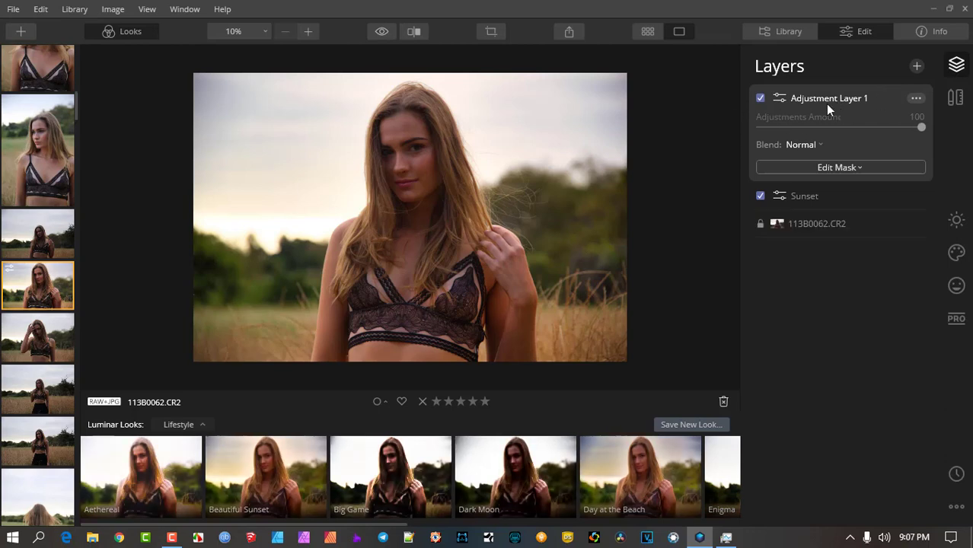
{"action": "left_click", "coordinate": [759, 99]}
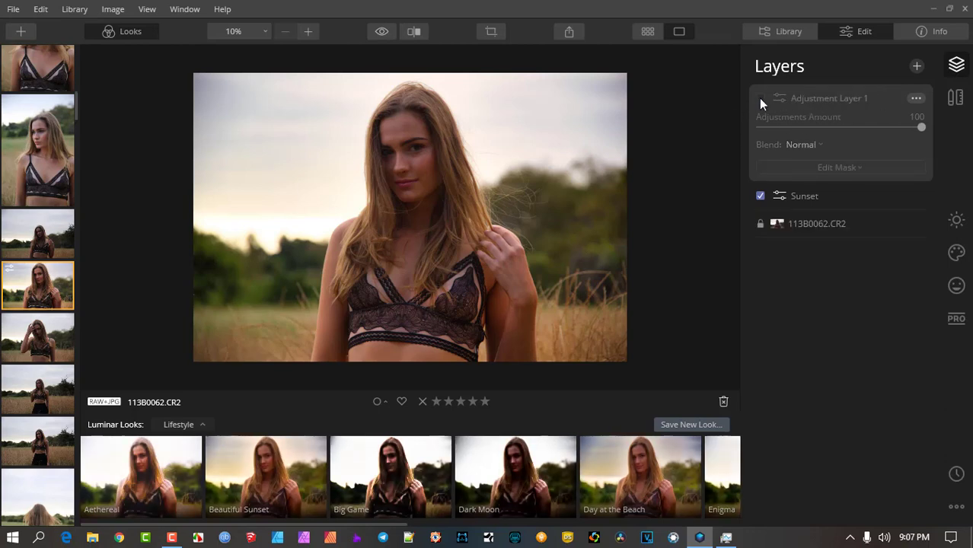
{"action": "left_click", "coordinate": [759, 98]}
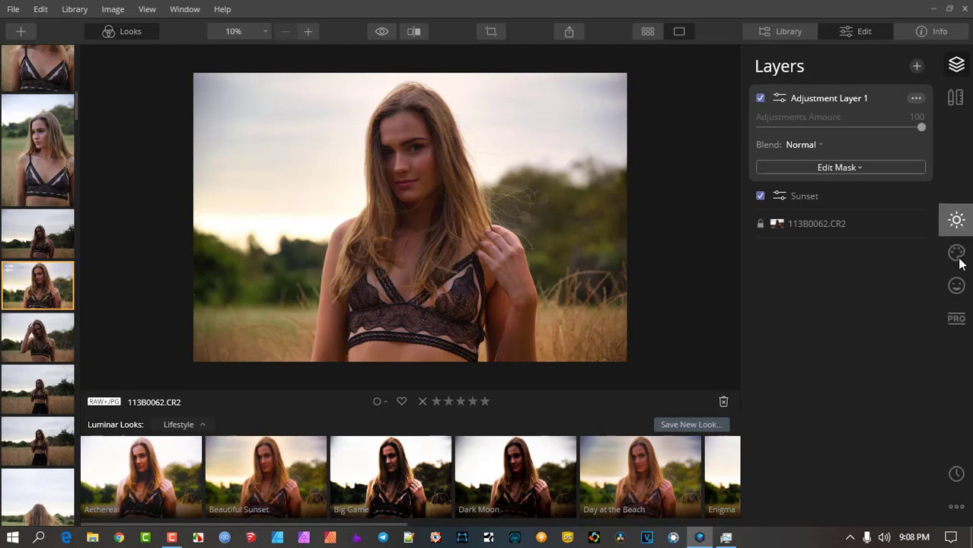
Step: Raise the new layer's Essentials Exposure to 1.00 and check the result in full-screen preview
{"action": "left_click", "coordinate": [960, 228]}
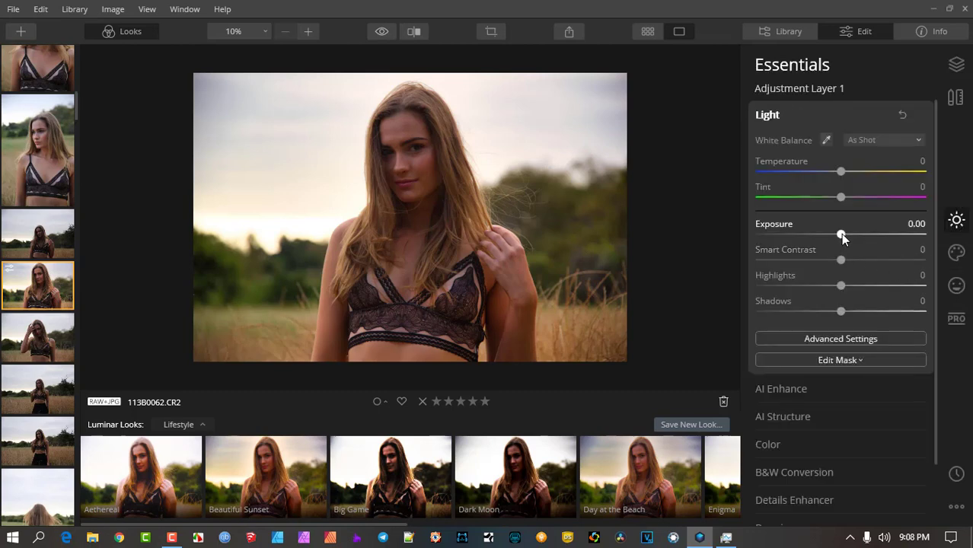
{"action": "left_click_drag", "start_coordinate": [840, 234], "coordinate": [857, 238]}
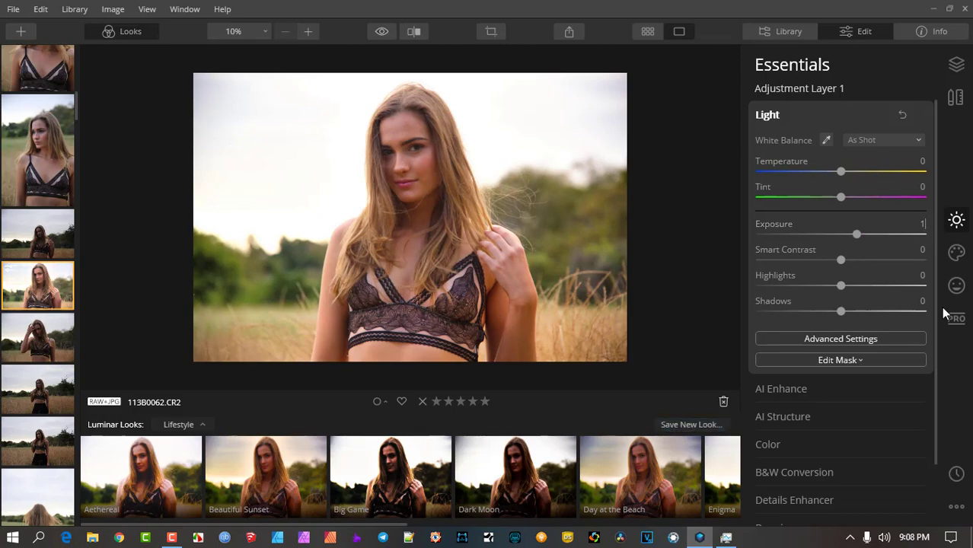
{"action": "key", "text": "Tab"}
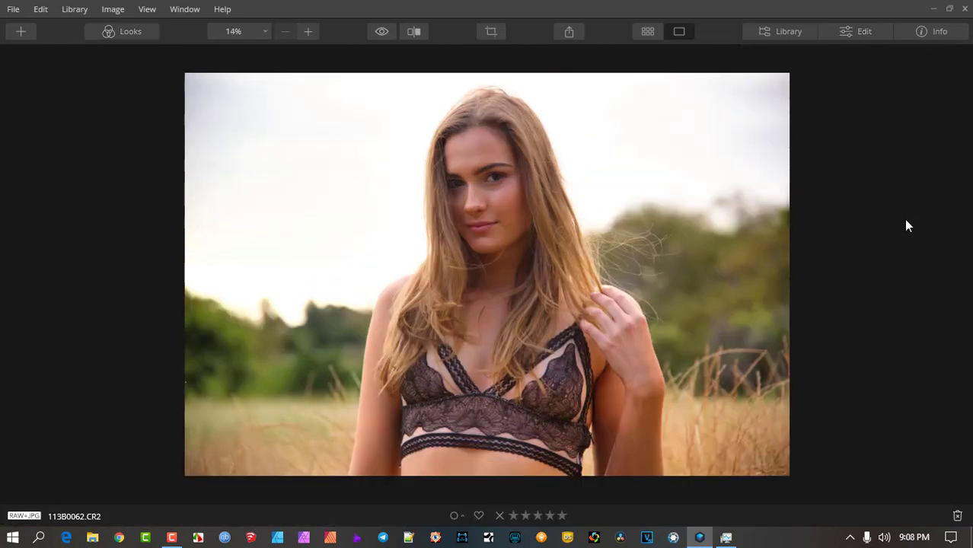
{"action": "key", "text": "Tab"}
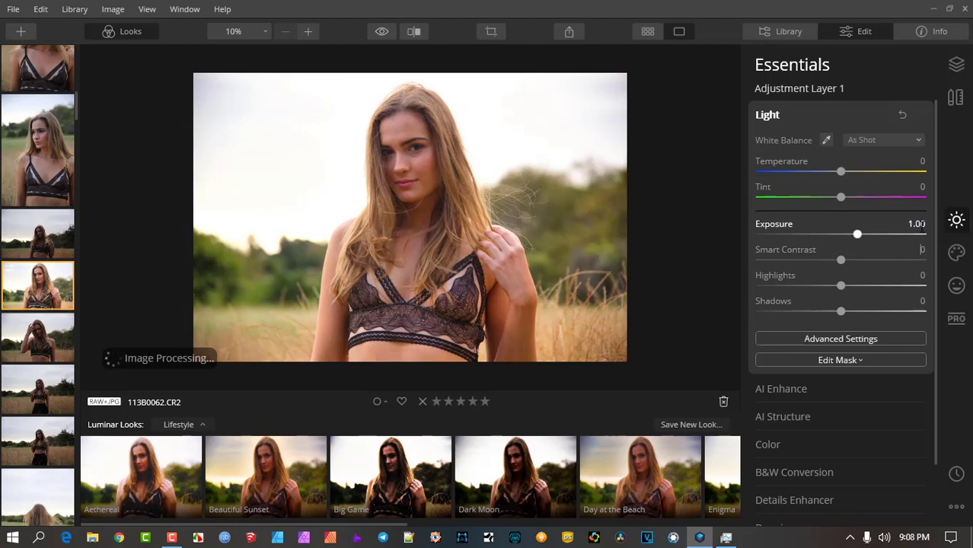
{"action": "key", "text": "Tab"}
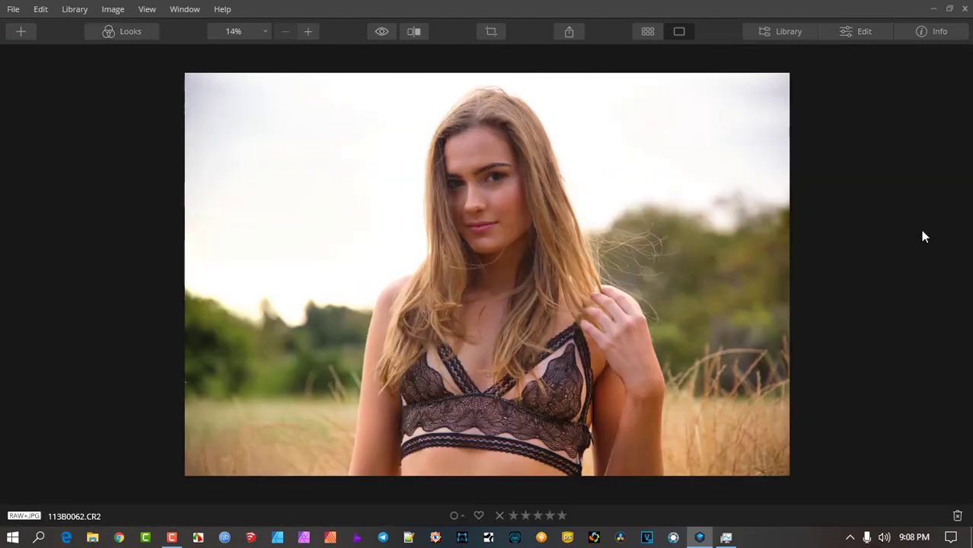
{"action": "key", "text": "Tab"}
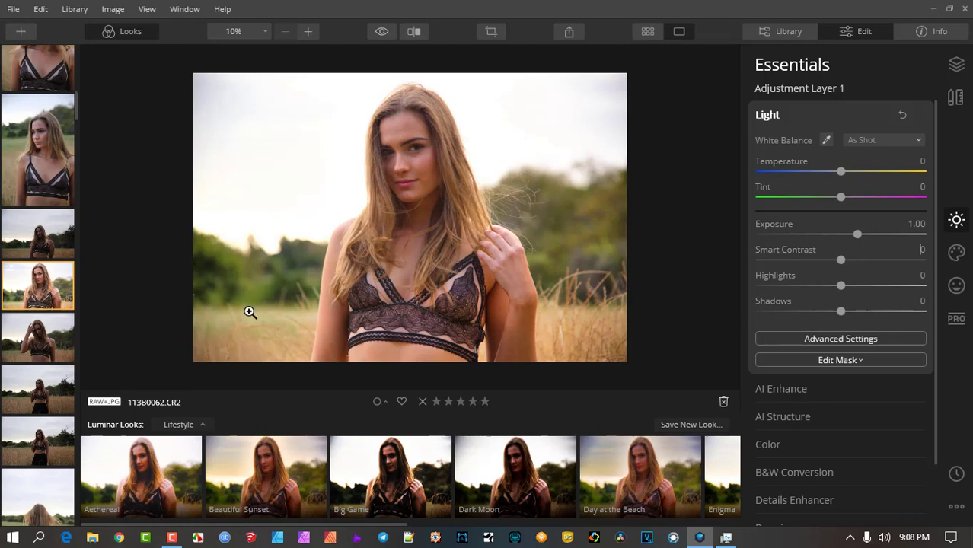
Step: Start a brush mask on the layer and paint the exposure boost over the model's face
{"action": "left_click", "coordinate": [850, 360]}
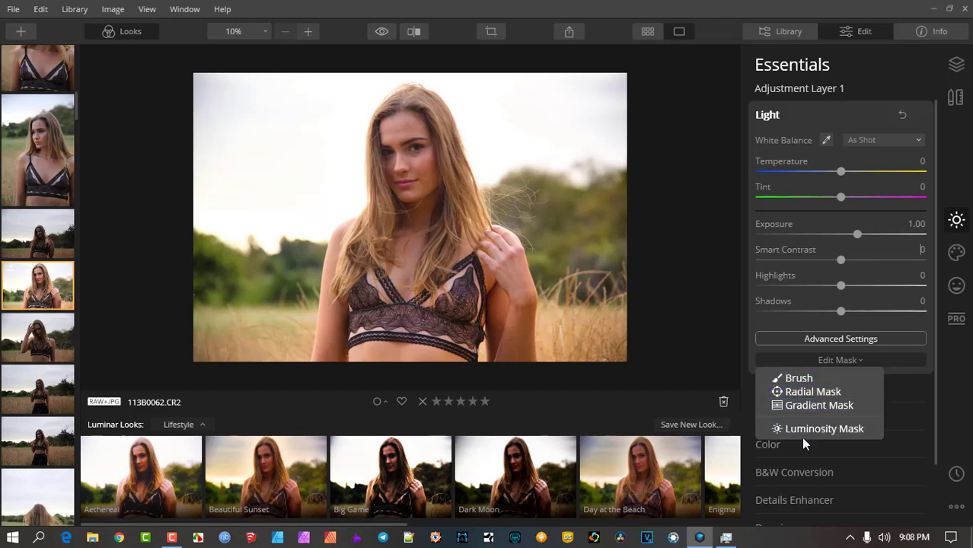
{"action": "left_click", "coordinate": [802, 380]}
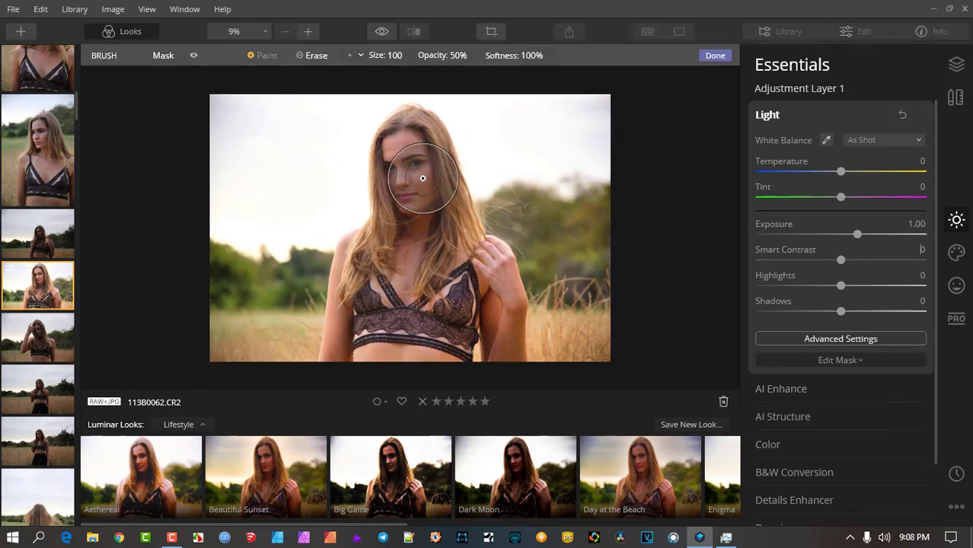
{"action": "mouse_move", "coordinate": [428, 179]}
{"action": "left_mouse_down"}
{"action": "mouse_move", "coordinate": [413, 178]}
{"action": "mouse_move", "coordinate": [408, 153]}
{"action": "mouse_move", "coordinate": [411, 167]}
{"action": "left_mouse_up"}
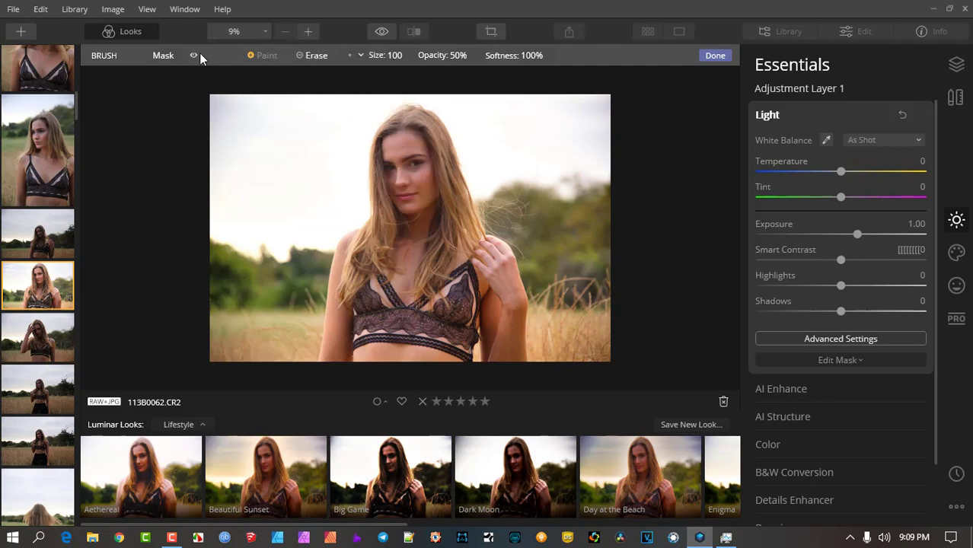
{"action": "left_click", "coordinate": [251, 54]}
{"action": "left_click_drag", "start_coordinate": [407, 155], "coordinate": [402, 152]}
Step: Set the brush opacity to 50%, hide the mask overlay, and paint the woman's face again
{"action": "left_click", "coordinate": [471, 55]}
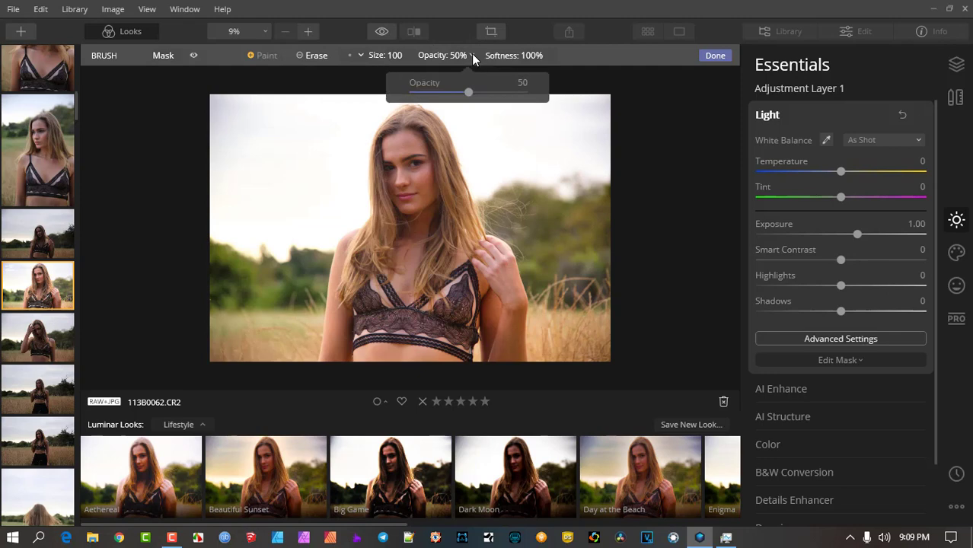
{"action": "left_click", "coordinate": [471, 55]}
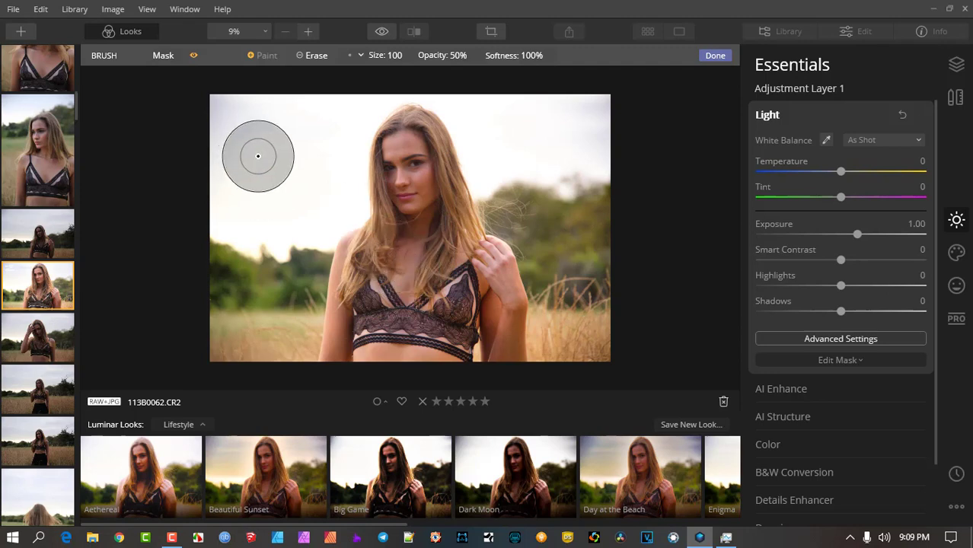
{"action": "left_click", "coordinate": [193, 54]}
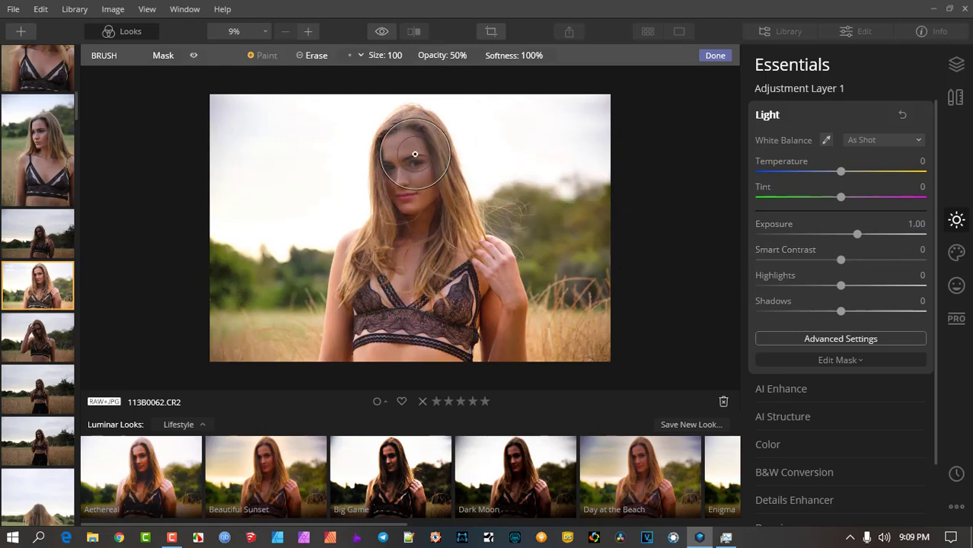
{"action": "left_click_drag", "start_coordinate": [417, 223], "coordinate": [417, 224]}
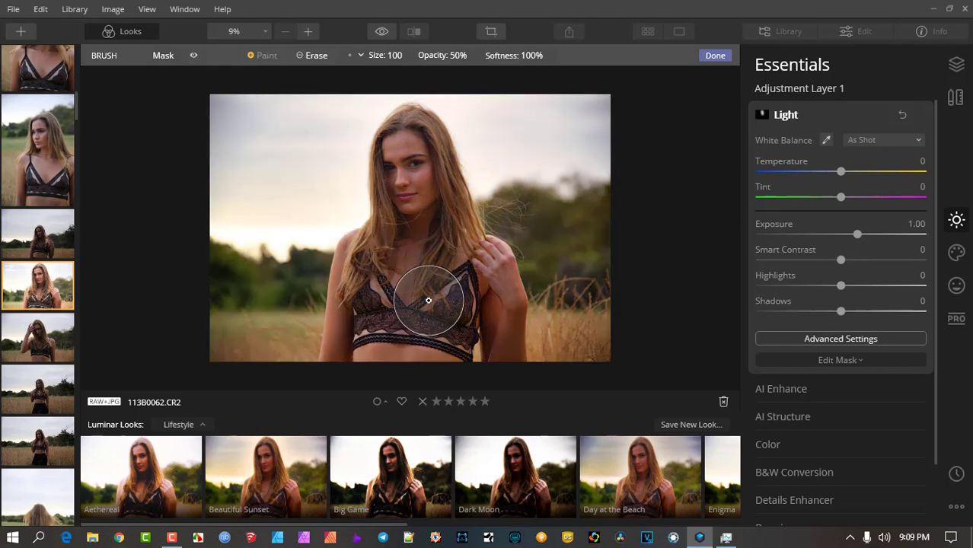
Step: With the red overlay shown, paint the mask over head, hair, neck and body, then hide it
{"action": "left_click", "coordinate": [192, 55]}
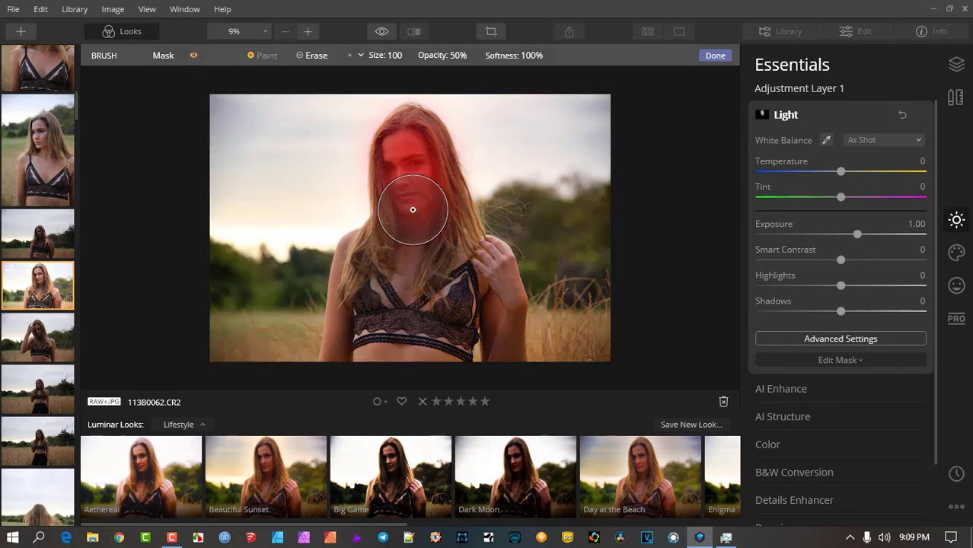
{"action": "left_click_drag", "start_coordinate": [412, 206], "coordinate": [403, 129]}
{"action": "mouse_move", "coordinate": [413, 229]}
{"action": "left_mouse_down"}
{"action": "mouse_move", "coordinate": [406, 203]}
{"action": "mouse_move", "coordinate": [400, 256]}
{"action": "mouse_move", "coordinate": [376, 265]}
{"action": "mouse_move", "coordinate": [380, 255]}
{"action": "mouse_move", "coordinate": [353, 343]}
{"action": "mouse_move", "coordinate": [376, 300]}
{"action": "mouse_move", "coordinate": [403, 338]}
{"action": "mouse_move", "coordinate": [425, 282]}
{"action": "mouse_move", "coordinate": [446, 331]}
{"action": "mouse_move", "coordinate": [468, 269]}
{"action": "mouse_move", "coordinate": [488, 333]}
{"action": "mouse_move", "coordinate": [479, 262]}
{"action": "mouse_move", "coordinate": [493, 344]}
{"action": "mouse_move", "coordinate": [435, 234]}
{"action": "mouse_move", "coordinate": [435, 212]}
{"action": "mouse_move", "coordinate": [458, 255]}
{"action": "mouse_move", "coordinate": [436, 195]}
{"action": "mouse_move", "coordinate": [427, 225]}
{"action": "mouse_move", "coordinate": [404, 141]}
{"action": "mouse_move", "coordinate": [410, 276]}
{"action": "mouse_move", "coordinate": [407, 228]}
{"action": "mouse_move", "coordinate": [377, 252]}
{"action": "mouse_move", "coordinate": [371, 323]}
{"action": "mouse_move", "coordinate": [381, 278]}
{"action": "mouse_move", "coordinate": [371, 259]}
{"action": "mouse_move", "coordinate": [356, 353]}
{"action": "mouse_move", "coordinate": [386, 354]}
{"action": "mouse_move", "coordinate": [421, 289]}
{"action": "mouse_move", "coordinate": [457, 334]}
{"action": "mouse_move", "coordinate": [471, 322]}
{"action": "mouse_move", "coordinate": [475, 282]}
{"action": "mouse_move", "coordinate": [489, 313]}
{"action": "mouse_move", "coordinate": [485, 269]}
{"action": "mouse_move", "coordinate": [483, 329]}
{"action": "mouse_move", "coordinate": [458, 302]}
{"action": "mouse_move", "coordinate": [414, 143]}
{"action": "mouse_move", "coordinate": [415, 214]}
{"action": "mouse_move", "coordinate": [427, 205]}
{"action": "mouse_move", "coordinate": [443, 220]}
{"action": "mouse_move", "coordinate": [430, 196]}
{"action": "mouse_move", "coordinate": [435, 280]}
{"action": "left_mouse_up"}
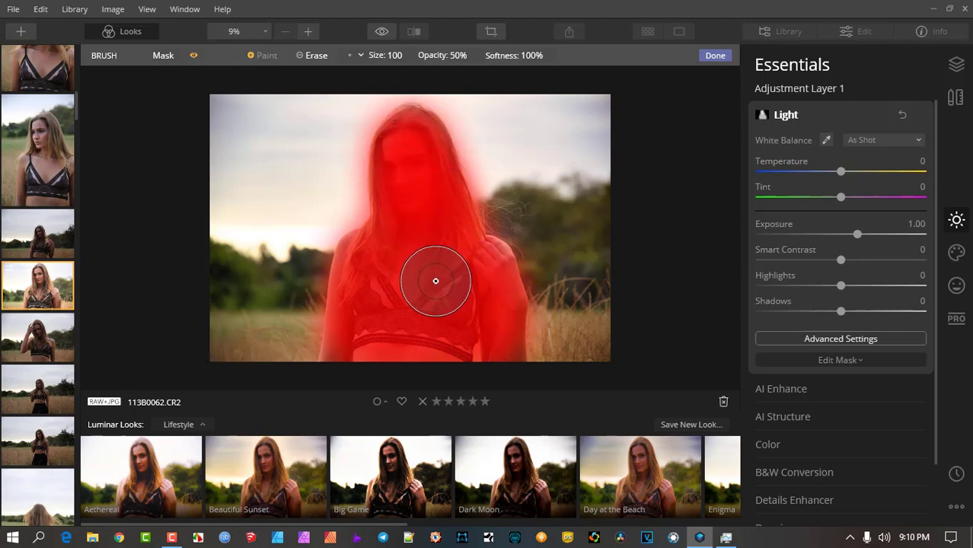
{"action": "mouse_move", "coordinate": [407, 157]}
{"action": "left_mouse_down"}
{"action": "mouse_move", "coordinate": [424, 244]}
{"action": "mouse_move", "coordinate": [441, 136]}
{"action": "mouse_move", "coordinate": [416, 103]}
{"action": "mouse_move", "coordinate": [404, 163]}
{"action": "mouse_move", "coordinate": [417, 287]}
{"action": "mouse_move", "coordinate": [425, 156]}
{"action": "mouse_move", "coordinate": [413, 222]}
{"action": "left_mouse_up"}
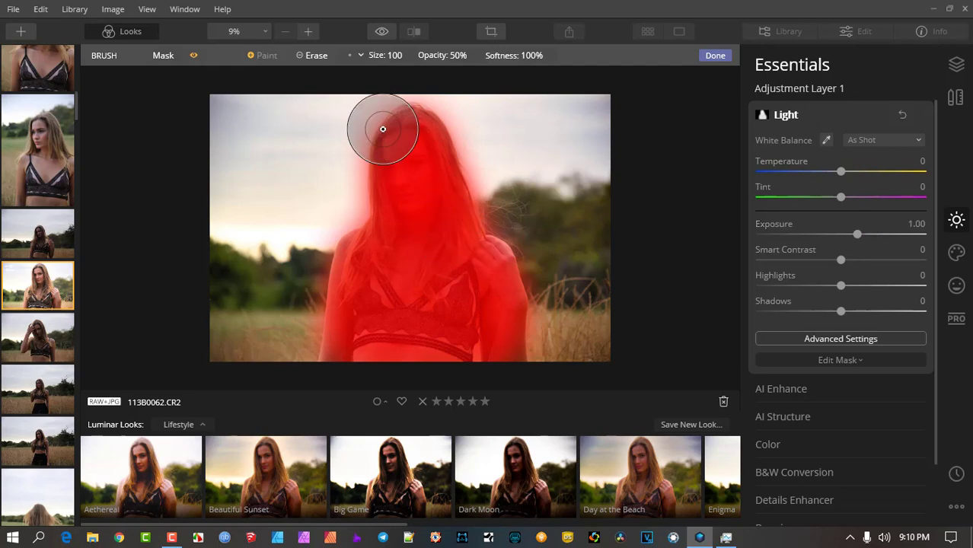
{"action": "left_click", "coordinate": [192, 55]}
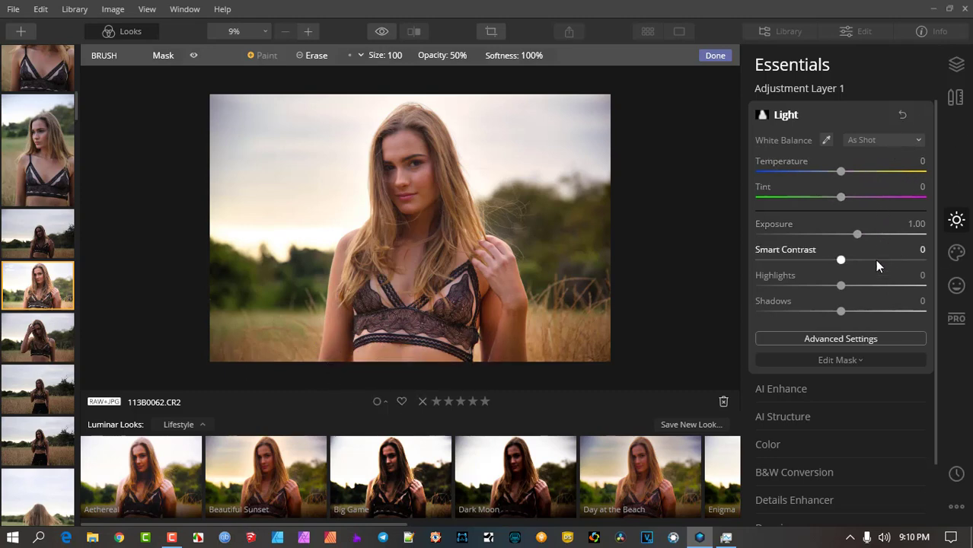
Step: Finish masking and toggle Adjustment Layer 1 off and on to compare the photo
{"action": "left_click", "coordinate": [821, 114]}
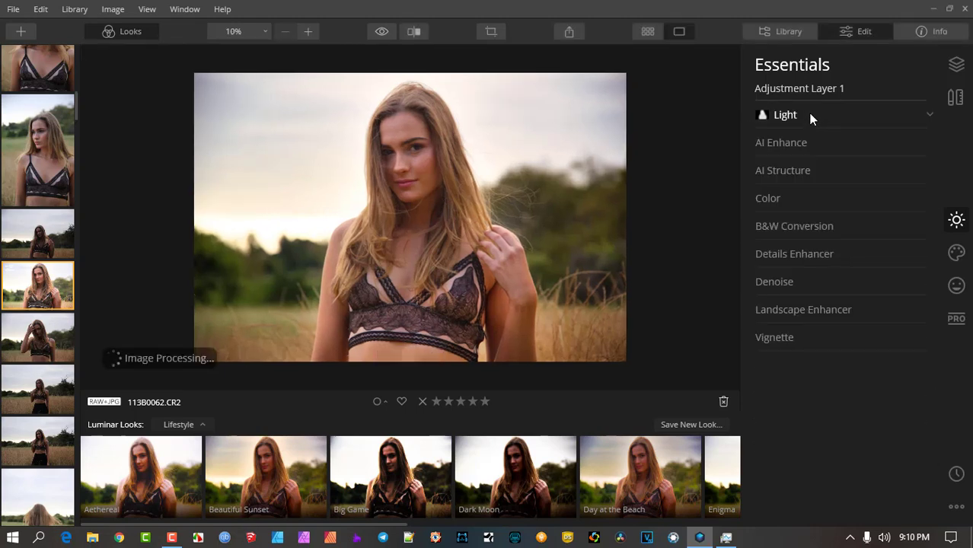
{"action": "left_click", "coordinate": [955, 66]}
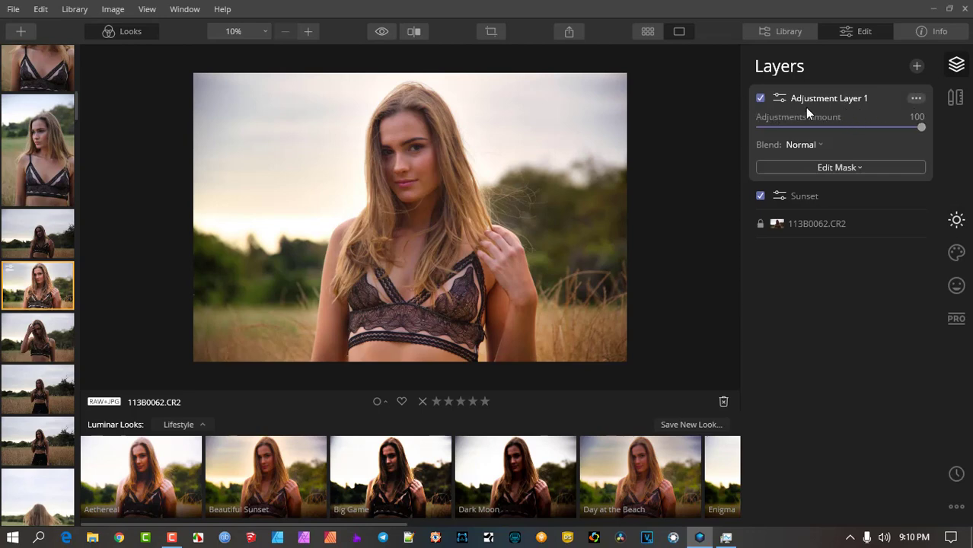
{"action": "left_click", "coordinate": [760, 98]}
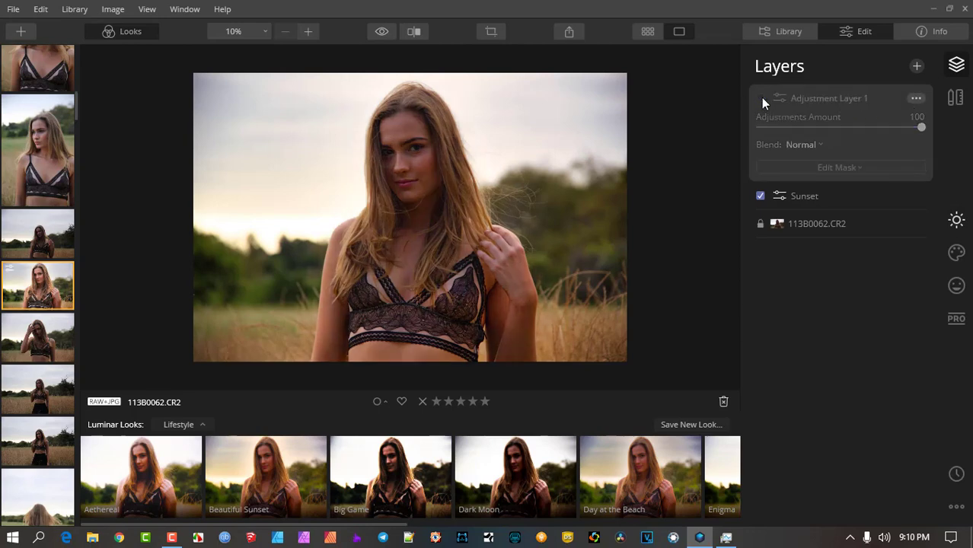
{"action": "left_click", "coordinate": [760, 99]}
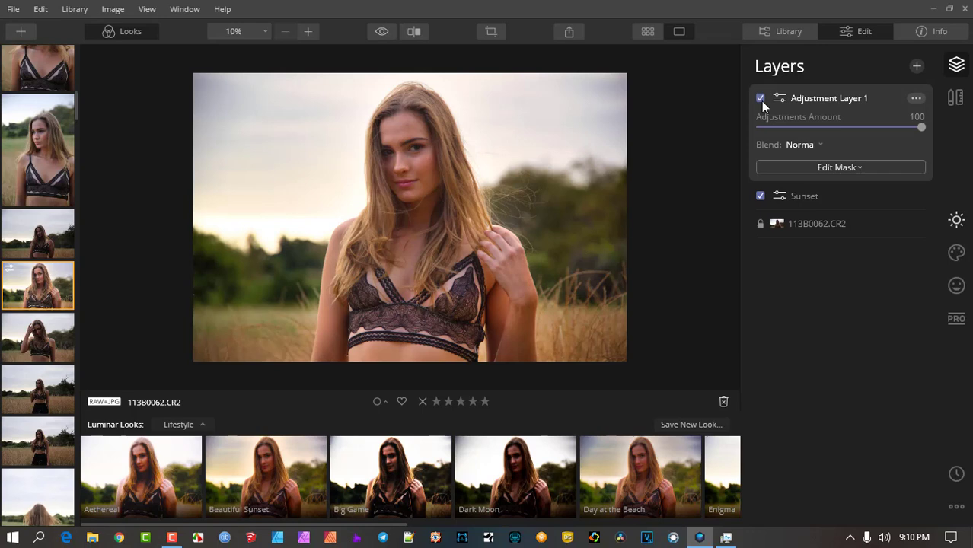
{"action": "left_click", "coordinate": [760, 99]}
{"action": "left_click", "coordinate": [761, 99]}
Step: Delete Adjustment Layer 1, leaving only Sunset above 113B0062.CR2
{"action": "left_click", "coordinate": [916, 98]}
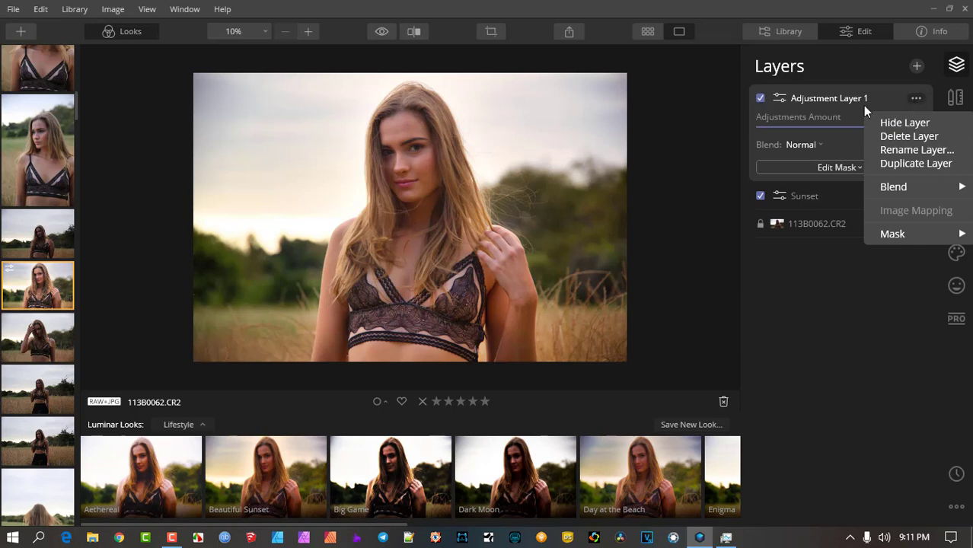
{"action": "left_click", "coordinate": [831, 101]}
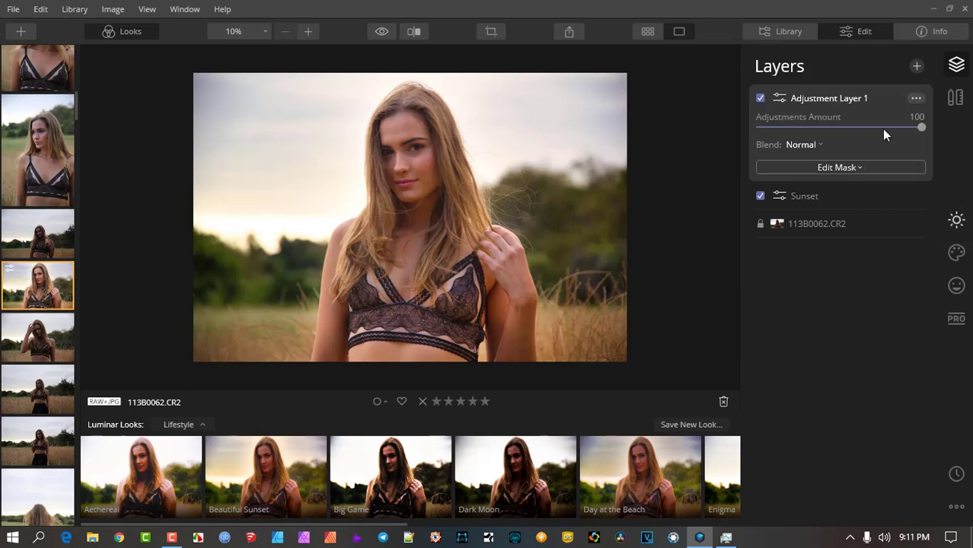
{"action": "left_click", "coordinate": [915, 98]}
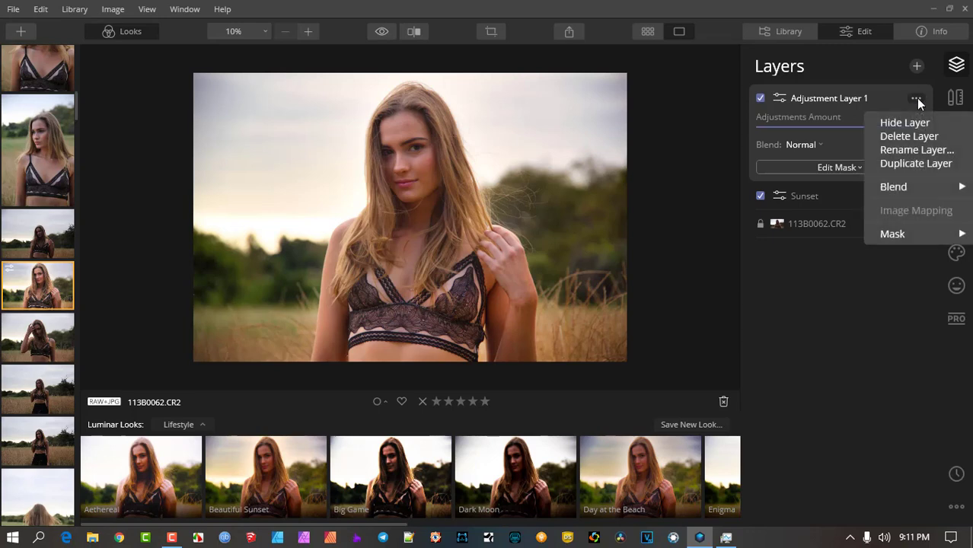
{"action": "left_click", "coordinate": [915, 138]}
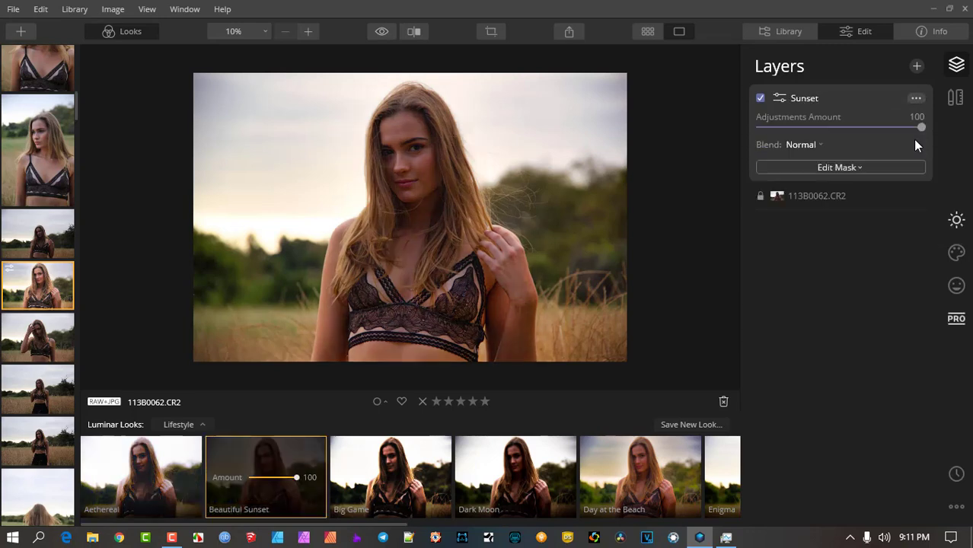
Step: Add a new adjustment layer above Sunset with Essentials Light Exposure set to 1.00
{"action": "left_click", "coordinate": [917, 68]}
{"action": "left_click", "coordinate": [906, 85]}
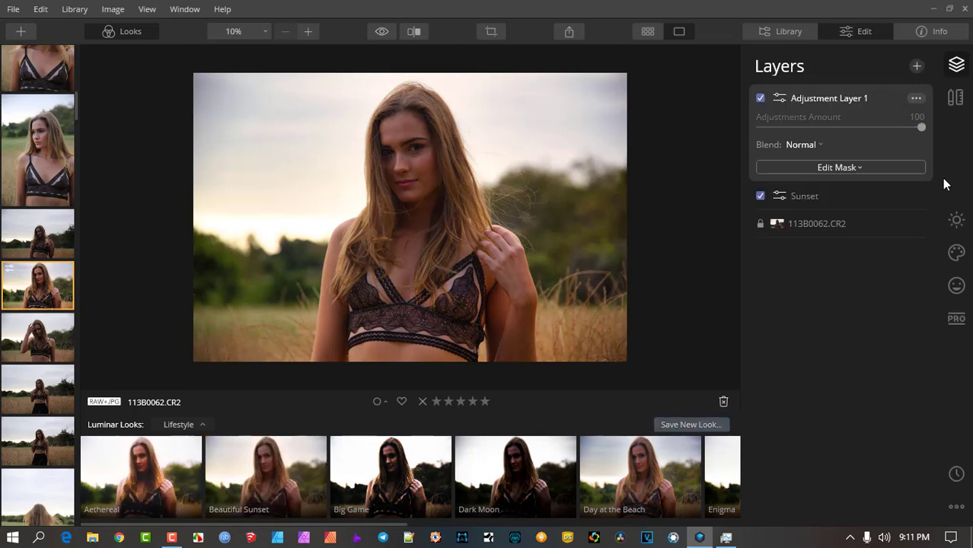
{"action": "left_click", "coordinate": [956, 220]}
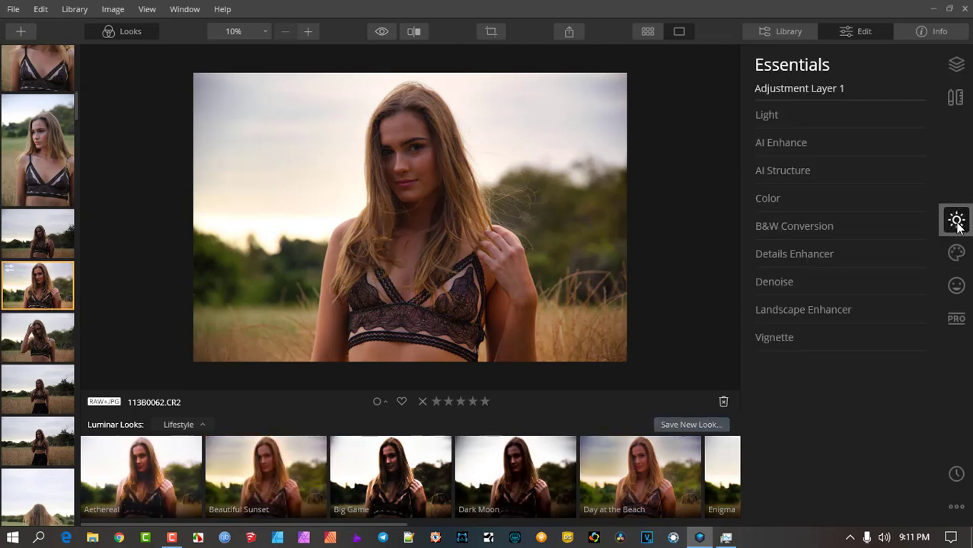
{"action": "left_click", "coordinate": [778, 114]}
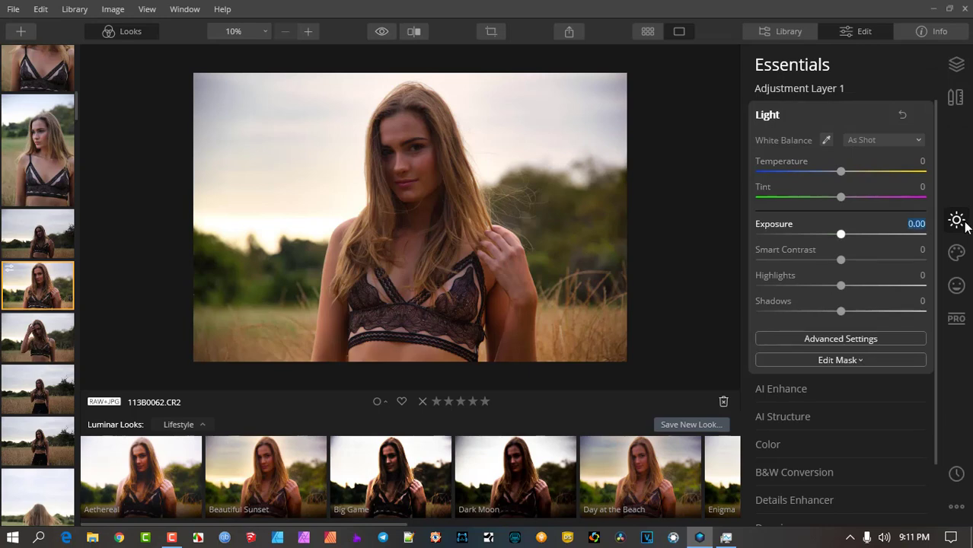
{"action": "type", "text": "1"}
{"action": "key", "text": "Return"}
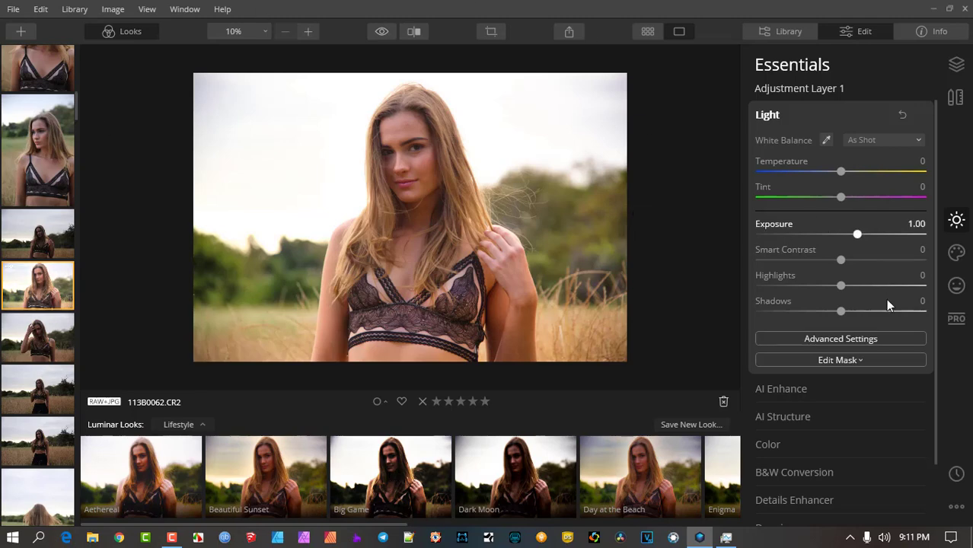
{"action": "left_click", "coordinate": [777, 116]}
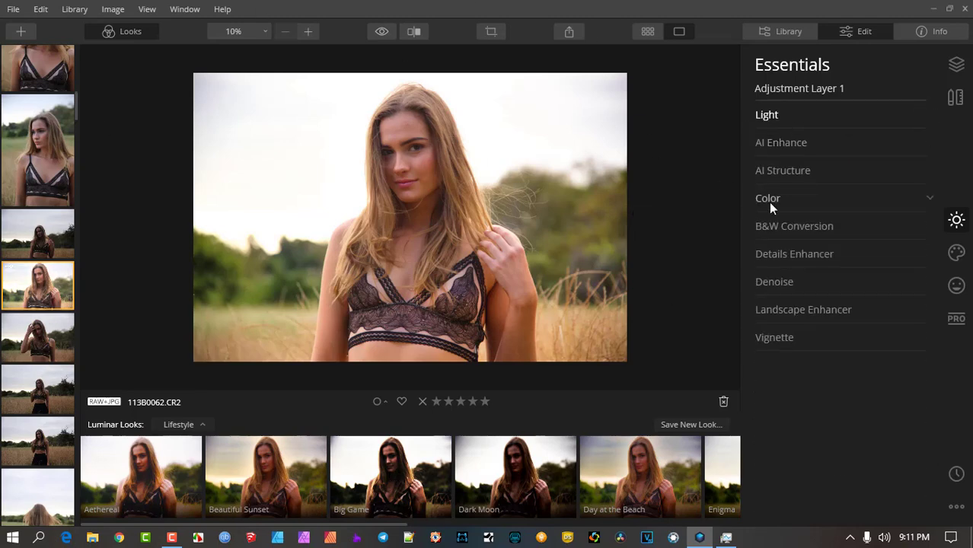
Step: Rename Adjustment Layer 1 to 'Exp +1' from the Layers list
{"action": "left_click", "coordinate": [955, 67]}
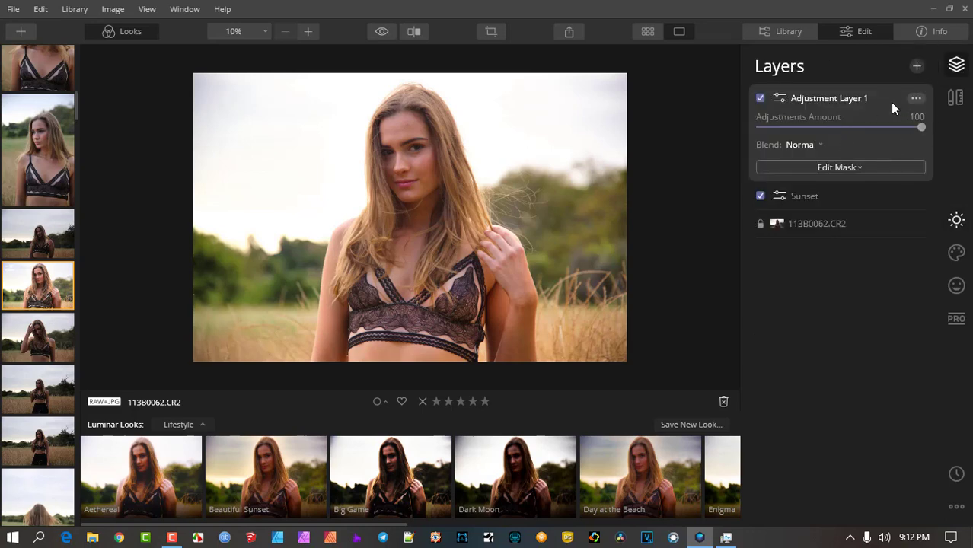
{"action": "left_click", "coordinate": [915, 98]}
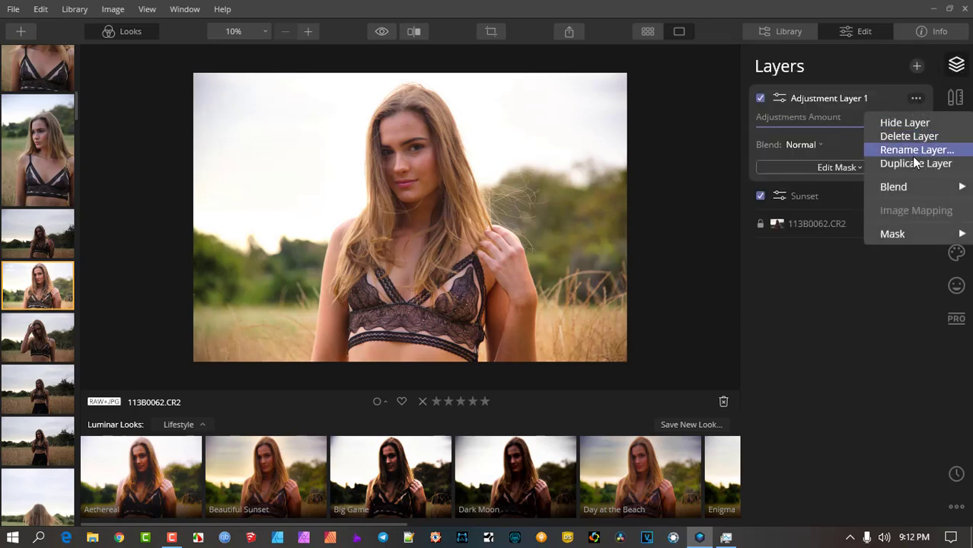
{"action": "left_click", "coordinate": [915, 150]}
{"action": "type", "text": "E"}
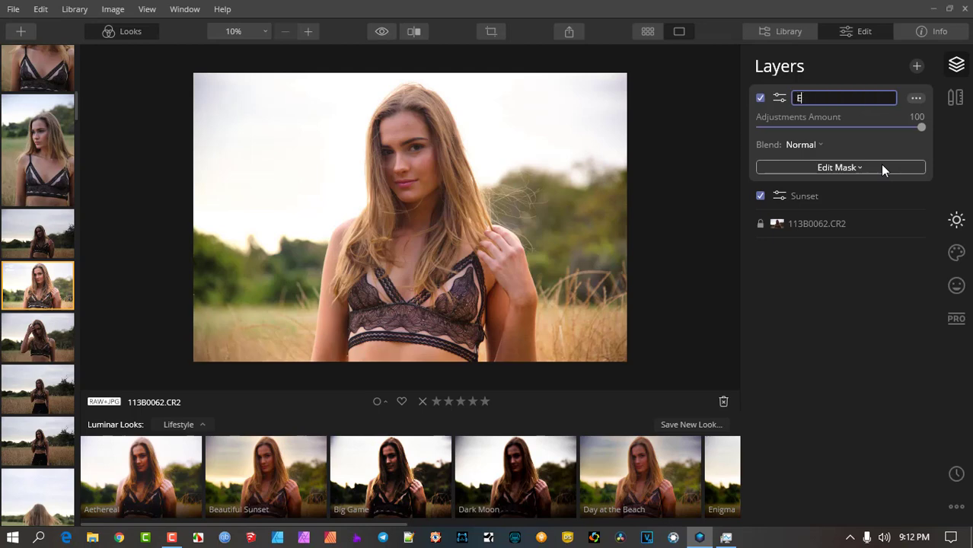
{"action": "type", "text": "xp +1"}
{"action": "key", "text": "Return"}
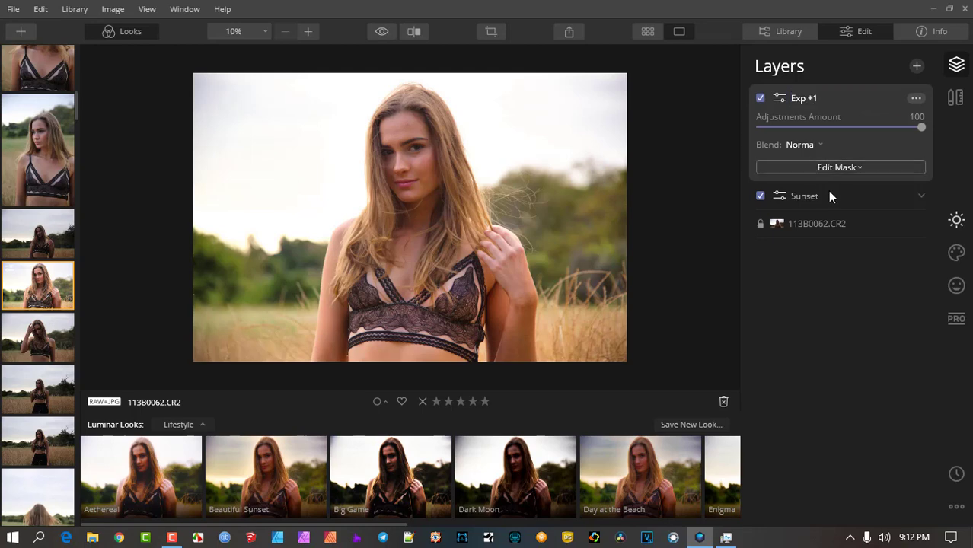
{"action": "left_click", "coordinate": [812, 146]}
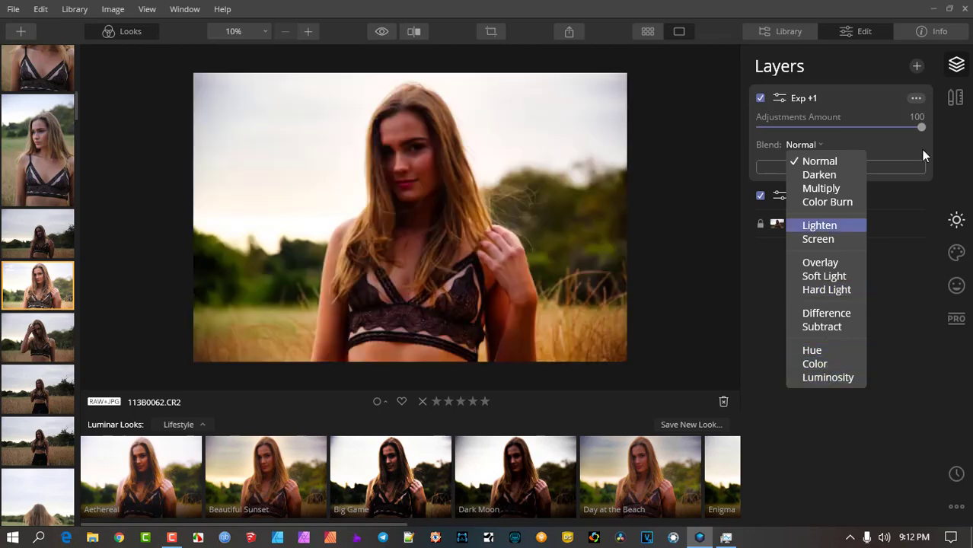
{"action": "left_click", "coordinate": [834, 152]}
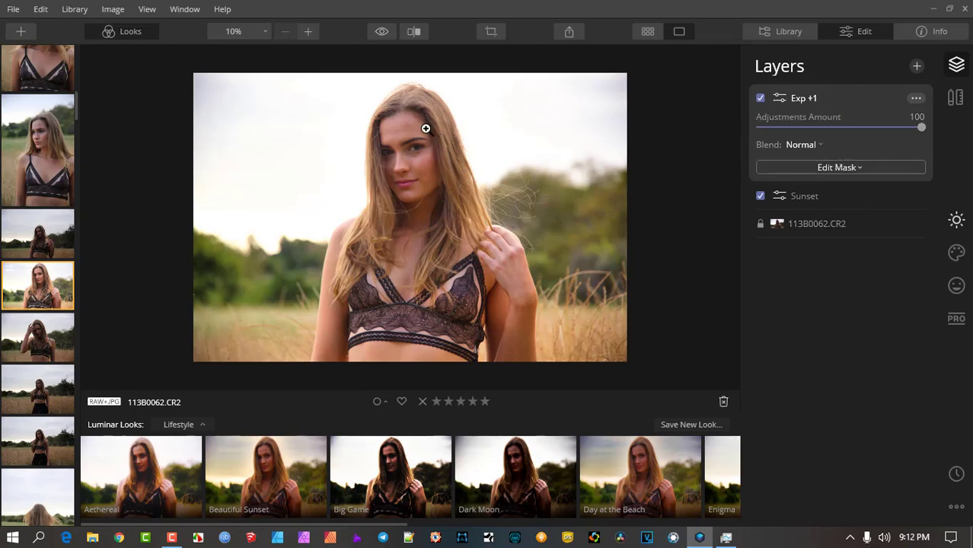
{"action": "left_click", "coordinate": [380, 139]}
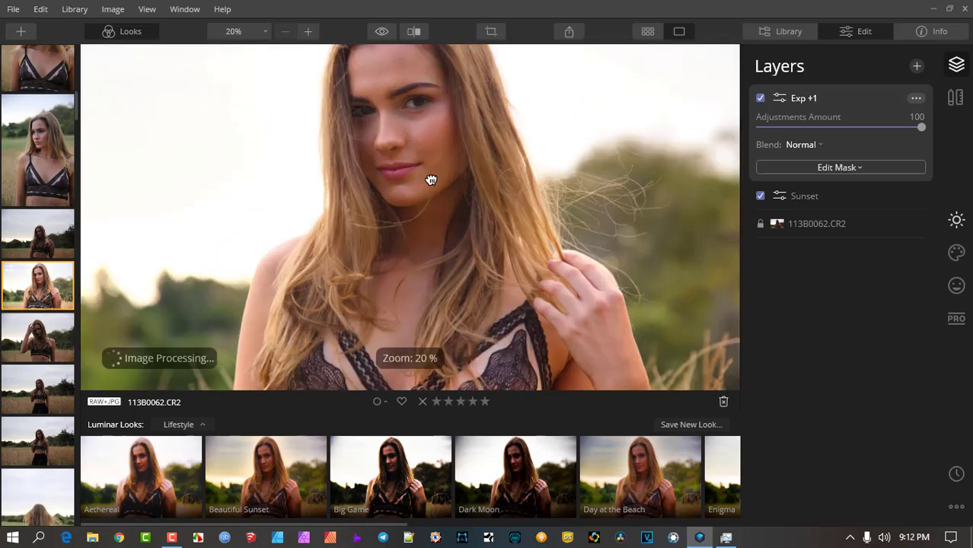
{"action": "left_click_drag", "start_coordinate": [430, 180], "coordinate": [453, 193]}
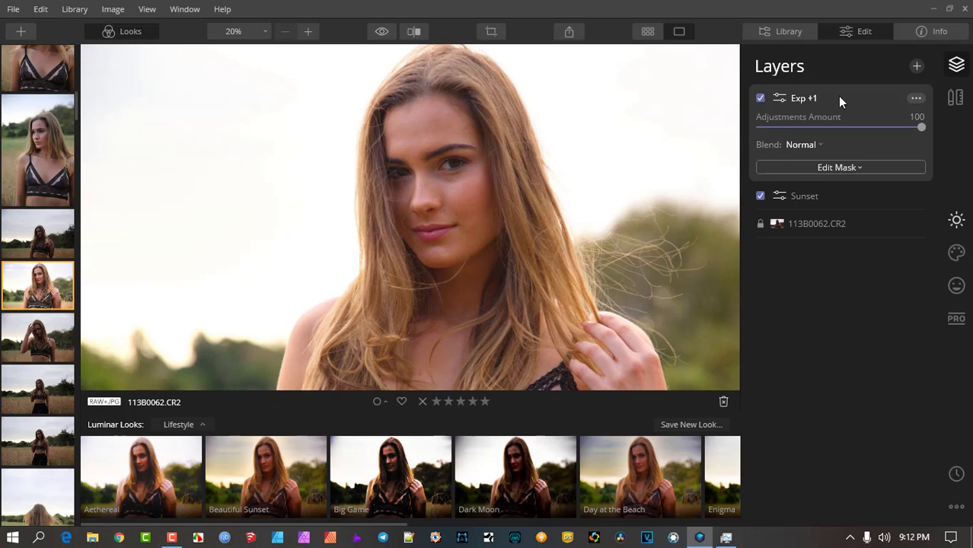
Step: Add Adjustment Layer 2 above Exp +1 and expand its Portrait Enhancer settings
{"action": "left_click", "coordinate": [917, 66]}
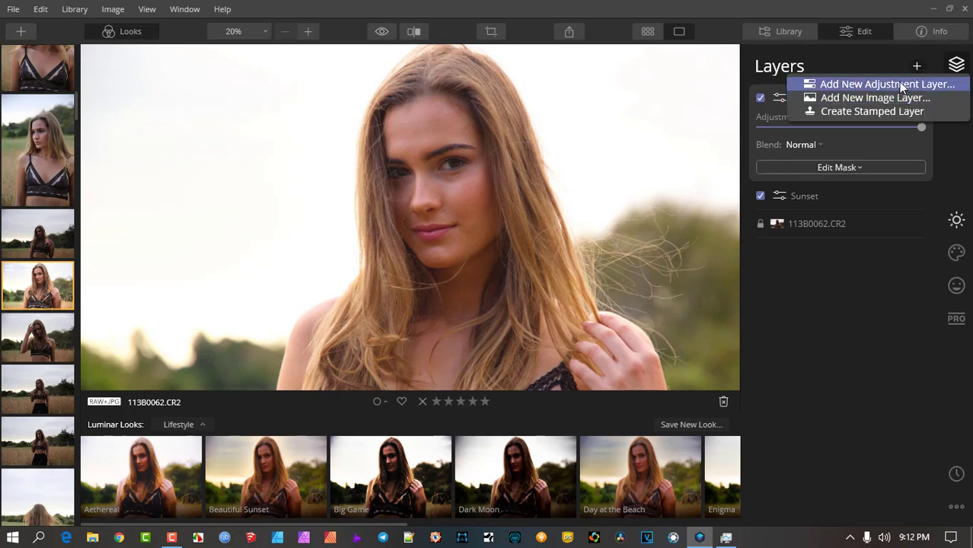
{"action": "left_click", "coordinate": [898, 82]}
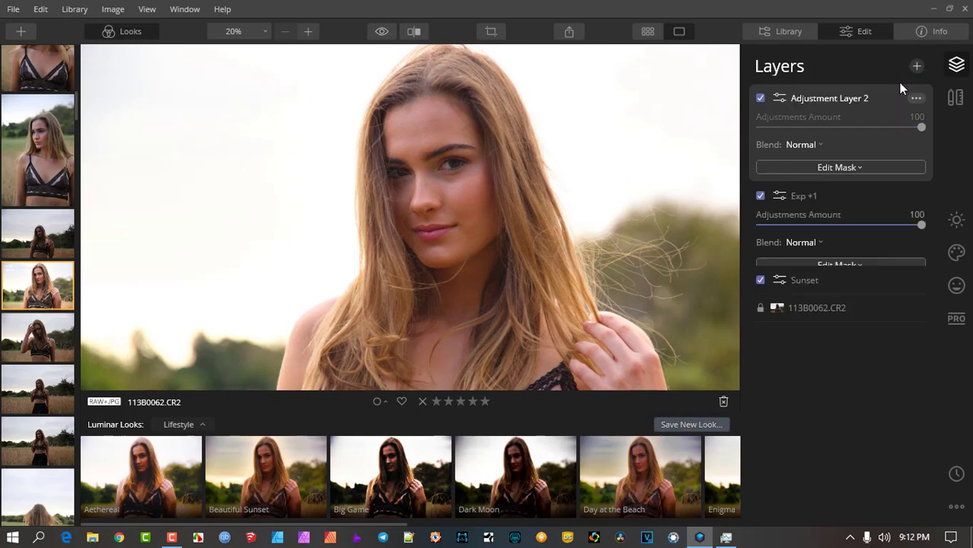
{"action": "left_click", "coordinate": [956, 288]}
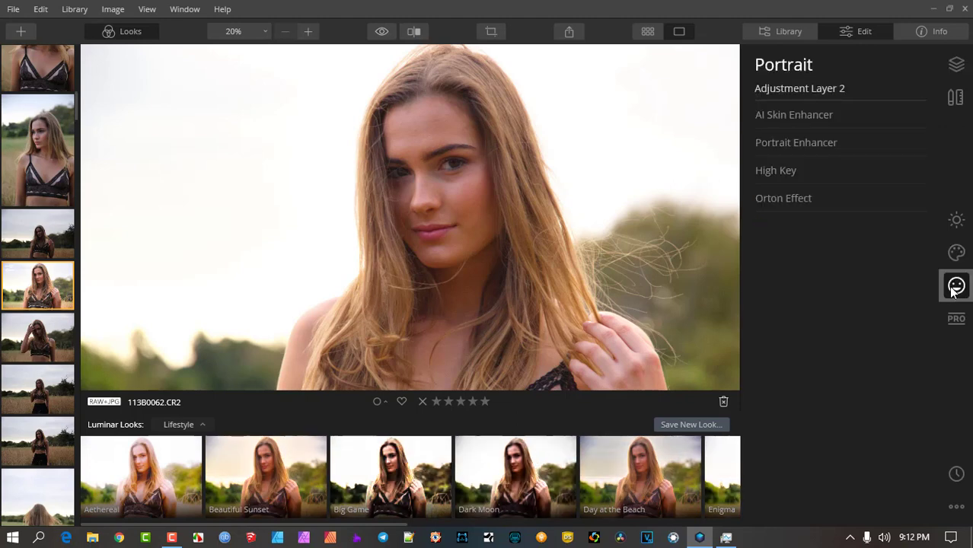
{"action": "left_click", "coordinate": [801, 142]}
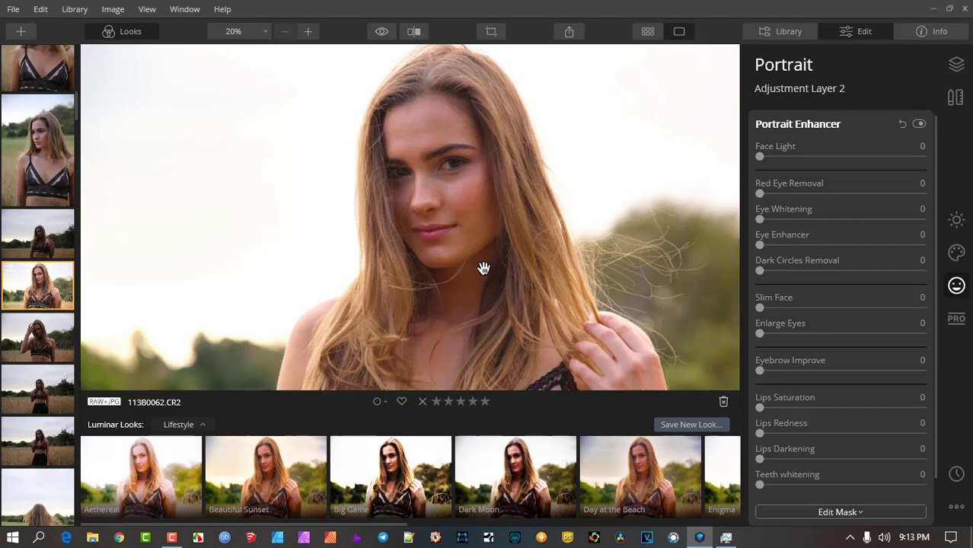
Step: Brighten the model's face by setting Portrait Enhancer's Face Light to 69
{"action": "scroll", "coordinate": [873, 173], "scroll_direction": "down", "scroll_amount": 1}
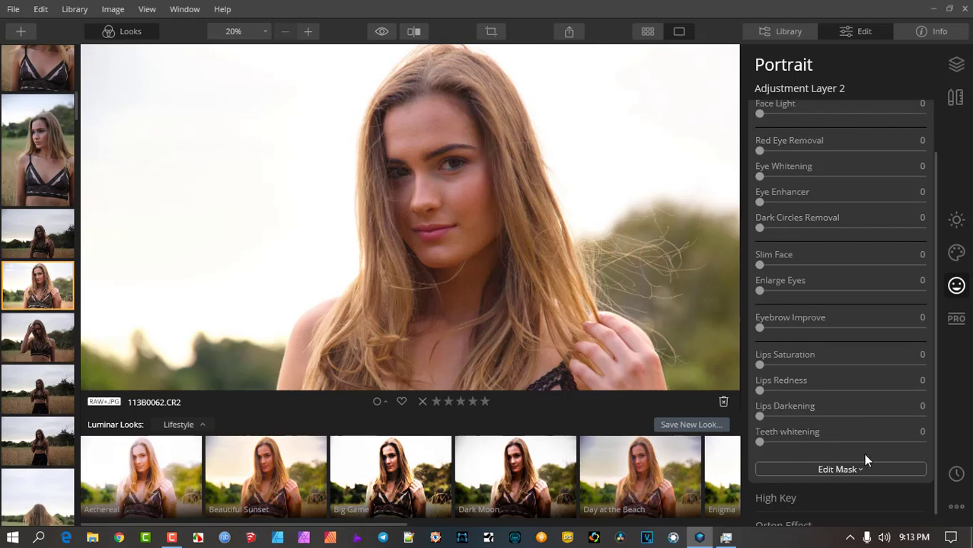
{"action": "scroll", "coordinate": [835, 265], "scroll_direction": "up", "scroll_amount": 2}
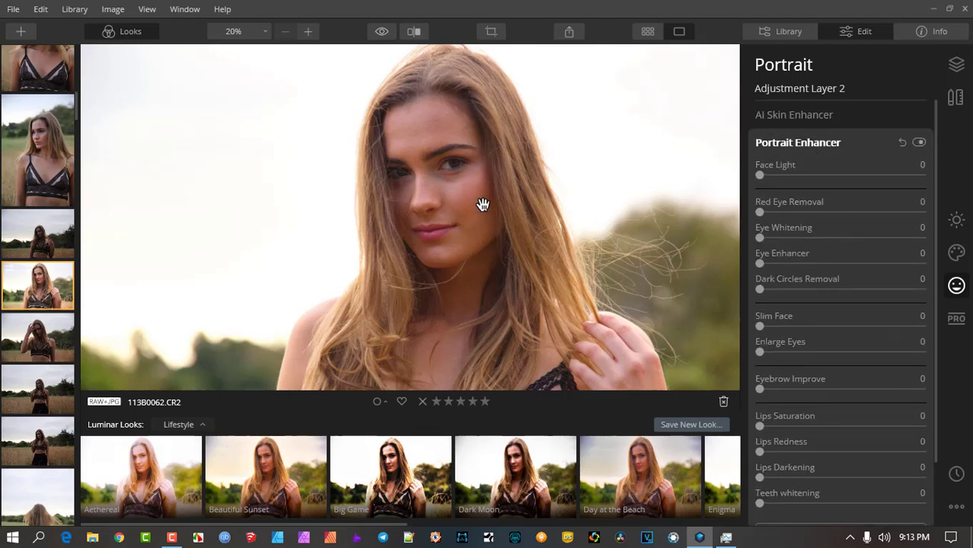
{"action": "scroll", "coordinate": [449, 165], "scroll_direction": "up", "scroll_amount": 1}
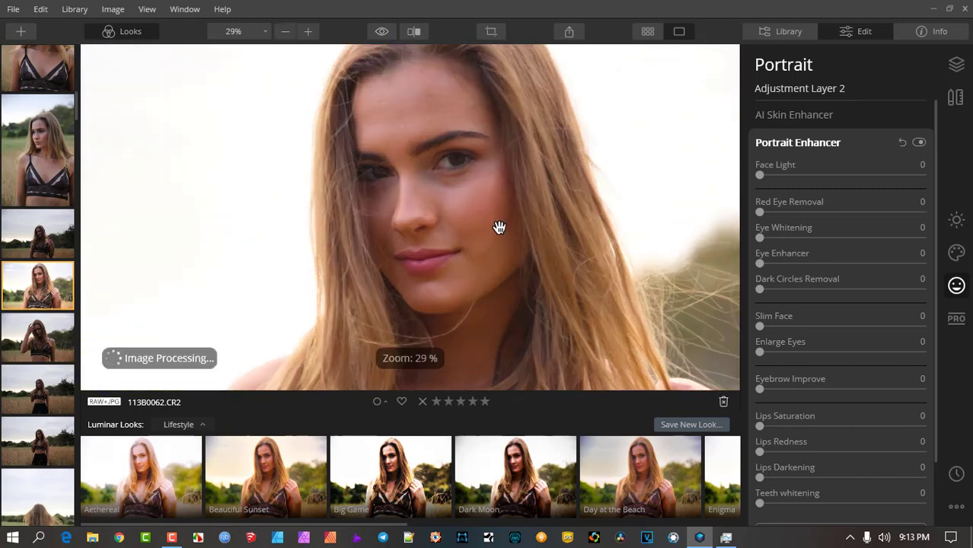
{"action": "left_click", "coordinate": [797, 176]}
{"action": "left_click_drag", "start_coordinate": [800, 175], "coordinate": [913, 192]}
{"action": "left_click_drag", "start_coordinate": [913, 196], "coordinate": [810, 196]}
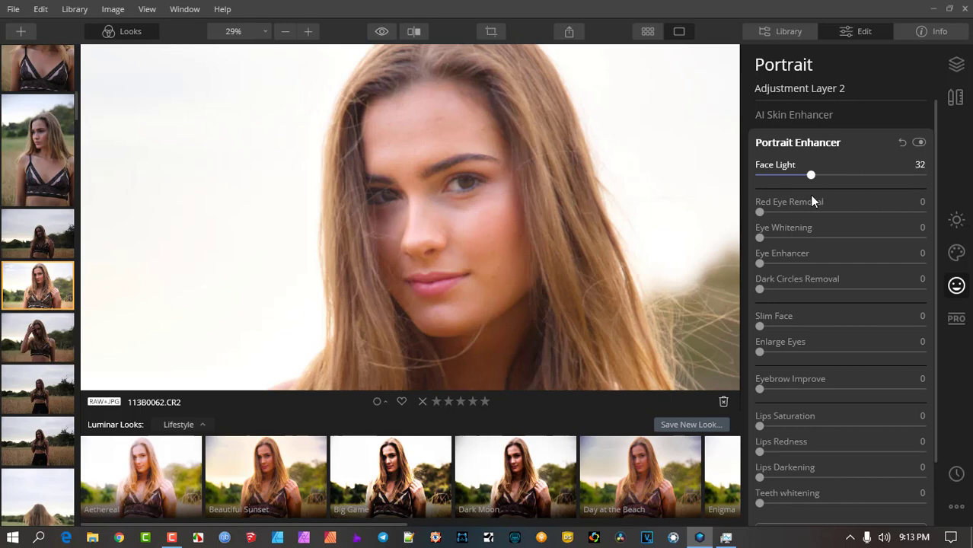
{"action": "left_click", "coordinate": [886, 196]}
{"action": "mouse_move", "coordinate": [888, 196]}
{"action": "left_mouse_down"}
{"action": "mouse_move", "coordinate": [864, 193]}
{"action": "mouse_move", "coordinate": [887, 196]}
{"action": "left_mouse_up"}
{"action": "left_click_drag", "start_coordinate": [885, 194], "coordinate": [872, 191]}
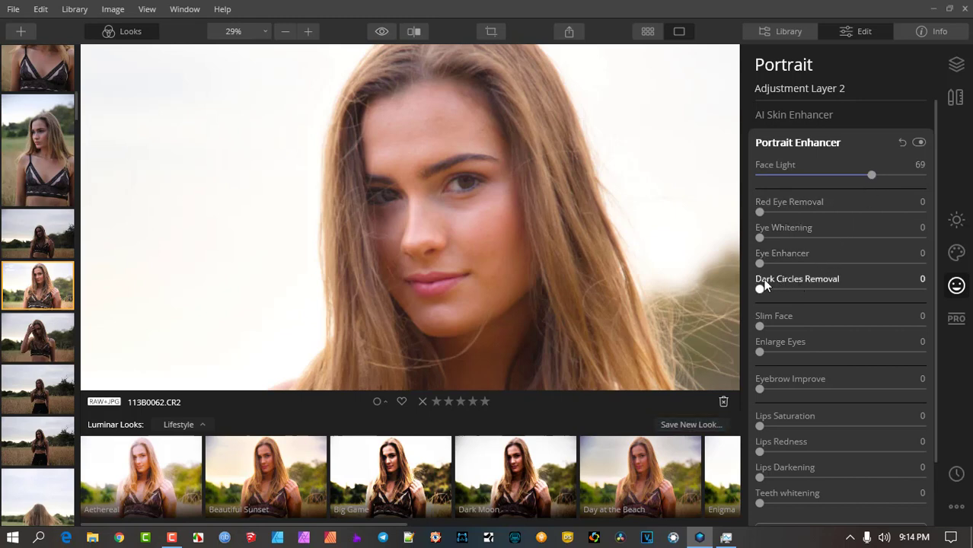
Step: Set Eye Enhancer to 47 and Eye Whitening to 34, and test Eye Enlargement
{"action": "left_click_drag", "start_coordinate": [759, 262], "coordinate": [916, 260]}
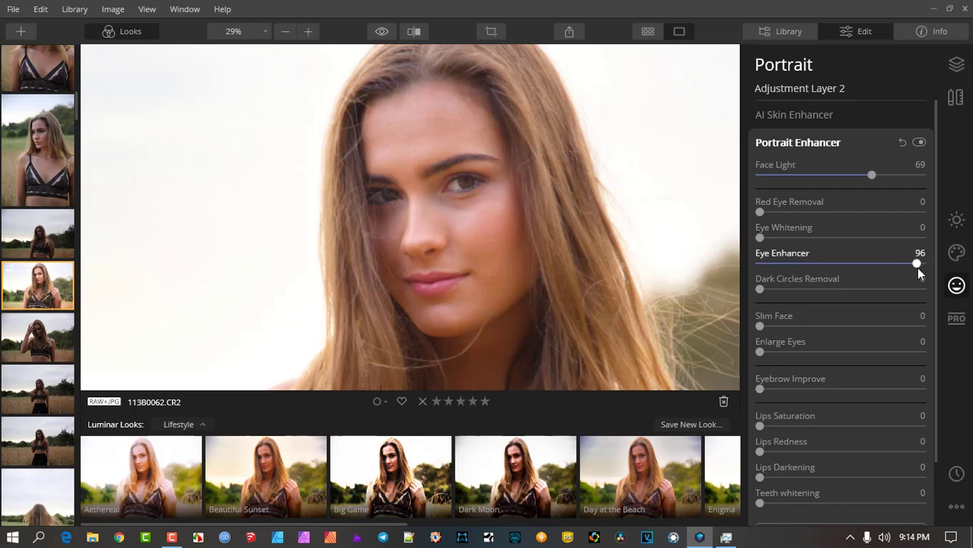
{"action": "left_click_drag", "start_coordinate": [914, 261], "coordinate": [838, 279]}
{"action": "left_click_drag", "start_coordinate": [760, 237], "coordinate": [815, 239]}
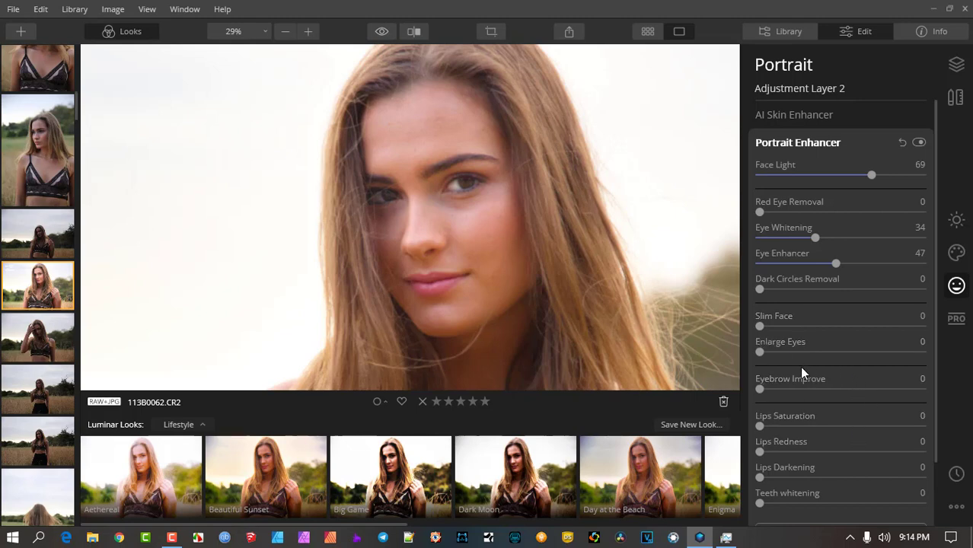
{"action": "mouse_move", "coordinate": [759, 353]}
{"action": "left_mouse_down"}
{"action": "mouse_move", "coordinate": [801, 350]}
{"action": "mouse_move", "coordinate": [756, 354]}
{"action": "mouse_move", "coordinate": [755, 363]}
{"action": "left_mouse_up"}
Step: In AI Skin Enhancer, enable AI Skin Defects Removal and set Amount to 36
{"action": "scroll", "coordinate": [858, 218], "scroll_direction": "down", "scroll_amount": 2}
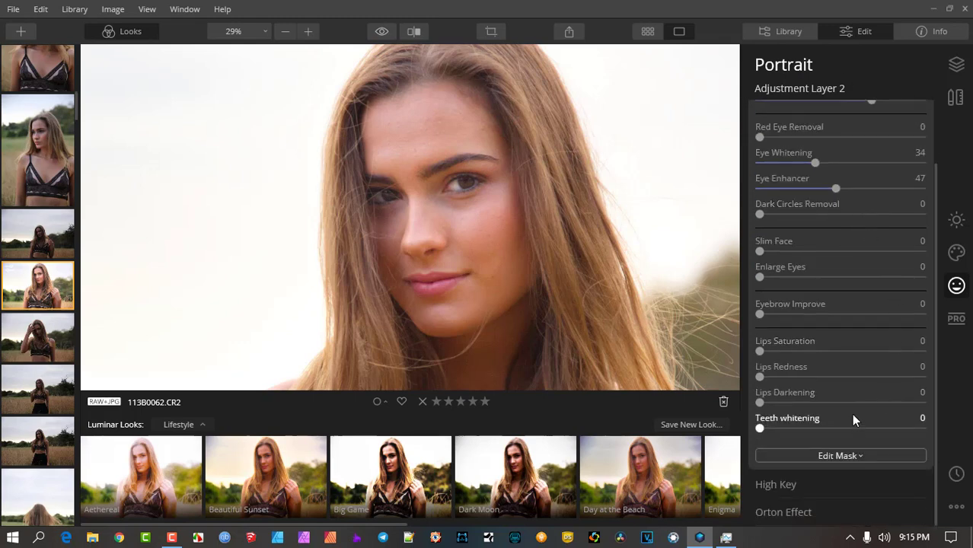
{"action": "scroll", "coordinate": [852, 413], "scroll_direction": "up", "scroll_amount": 2}
{"action": "left_click", "coordinate": [797, 144]}
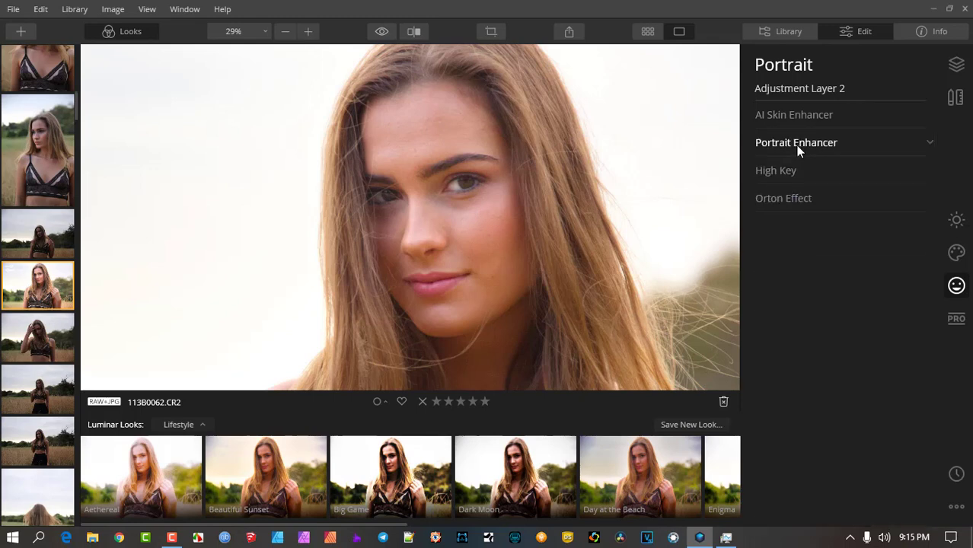
{"action": "left_click", "coordinate": [795, 118]}
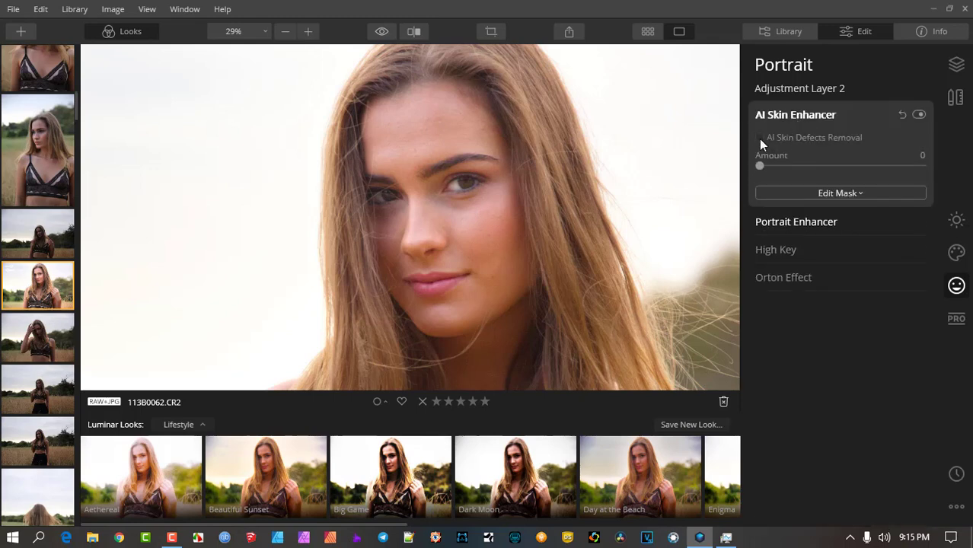
{"action": "scroll", "coordinate": [441, 118], "scroll_direction": "up", "scroll_amount": 1}
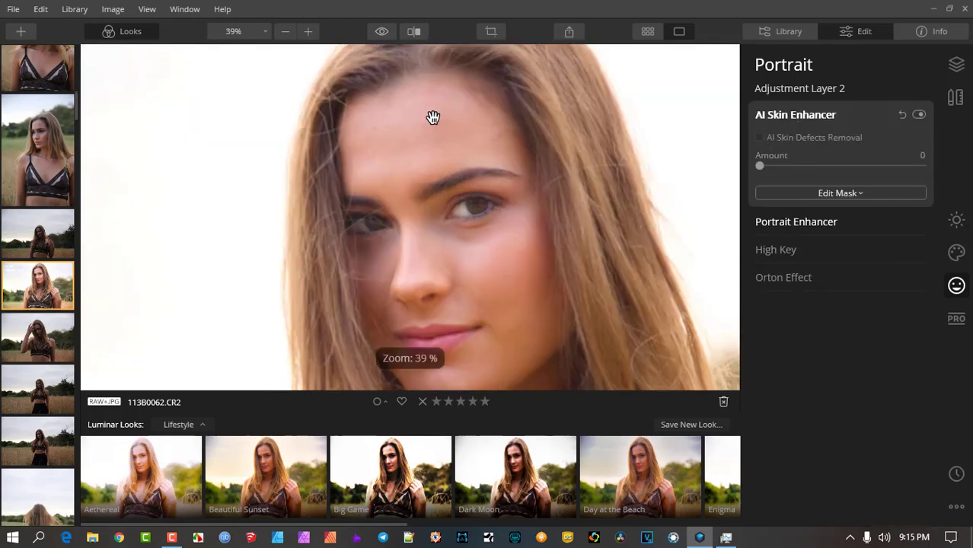
{"action": "left_click", "coordinate": [761, 138]}
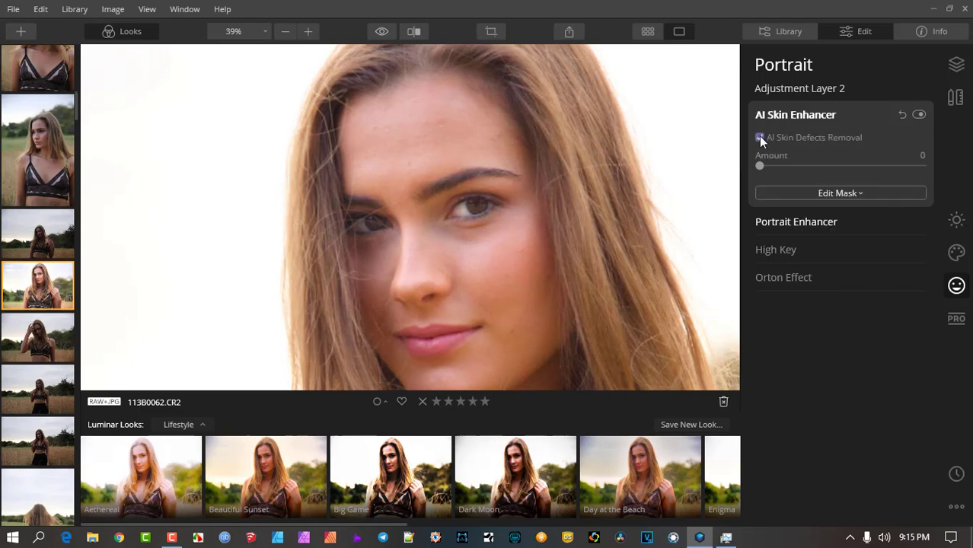
{"action": "left_click", "coordinate": [760, 138]}
{"action": "left_click_drag", "start_coordinate": [761, 166], "coordinate": [817, 169]}
{"action": "scroll", "coordinate": [467, 283], "scroll_direction": "up", "scroll_amount": 2}
{"action": "scroll", "coordinate": [468, 284], "scroll_direction": "up", "scroll_amount": 4}
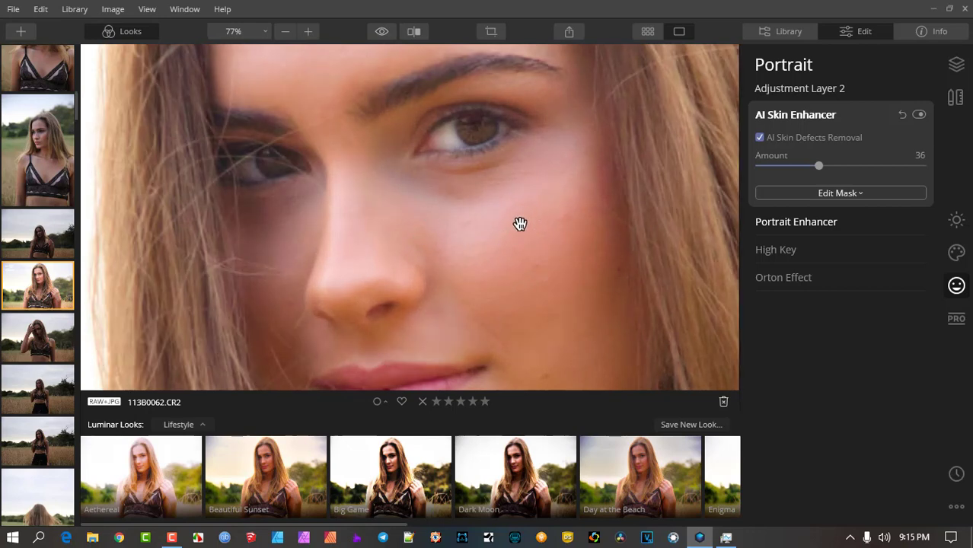
{"action": "scroll", "coordinate": [529, 256], "scroll_direction": "down", "scroll_amount": 5}
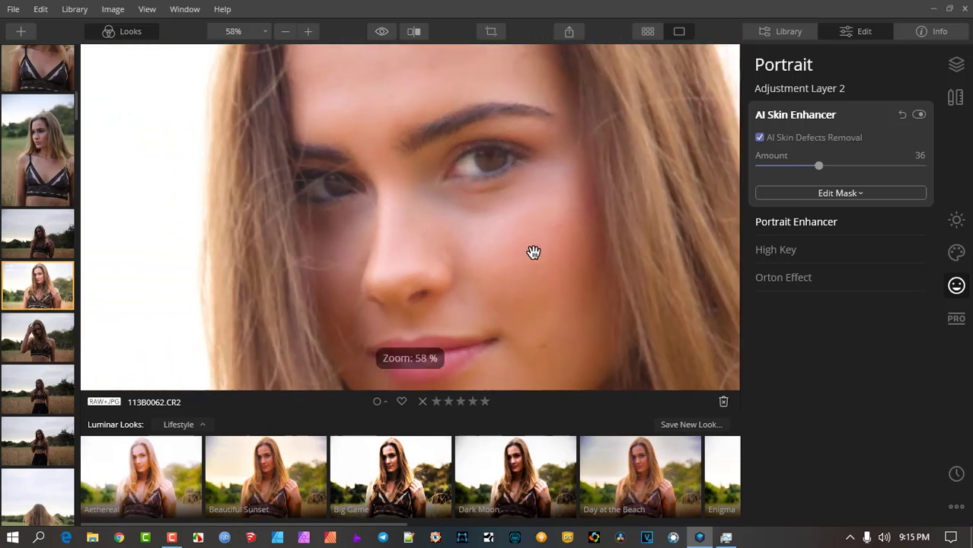
{"action": "left_click_drag", "start_coordinate": [531, 257], "coordinate": [492, 235]}
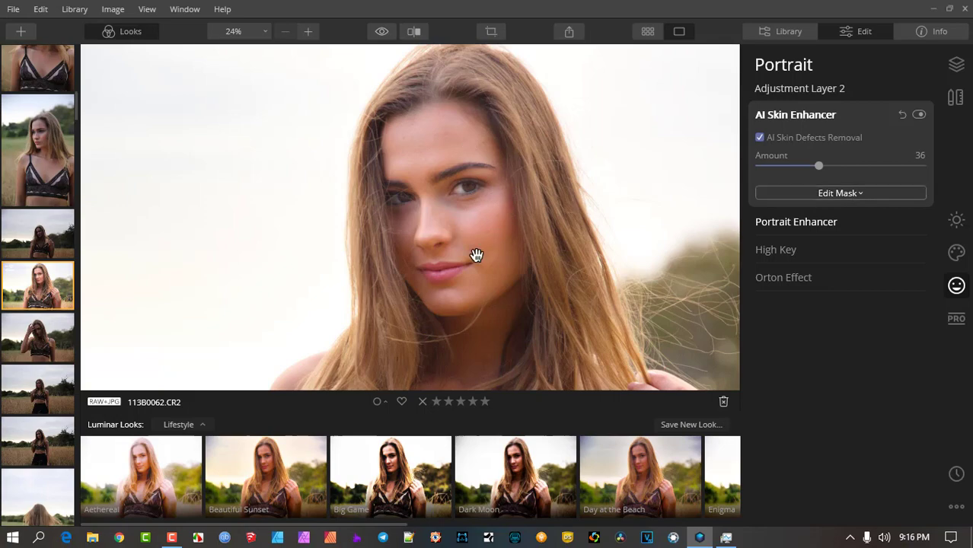
Step: Compare the photo with Adjustment Layer 2 off and on, then lower its Adjustments Amount to 55
{"action": "scroll", "coordinate": [569, 249], "scroll_direction": "down", "scroll_amount": 2}
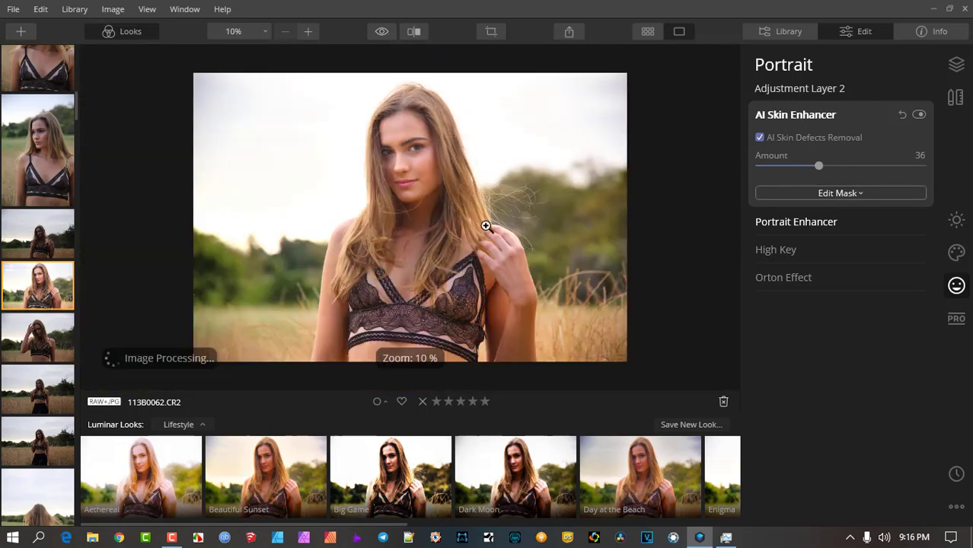
{"action": "scroll", "coordinate": [403, 195], "scroll_direction": "down", "scroll_amount": 1}
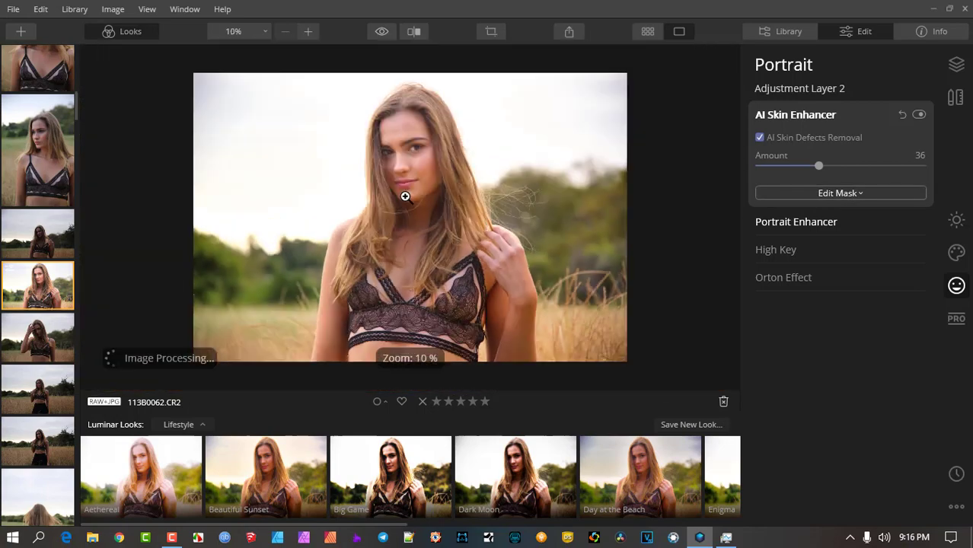
{"action": "left_click", "coordinate": [806, 112]}
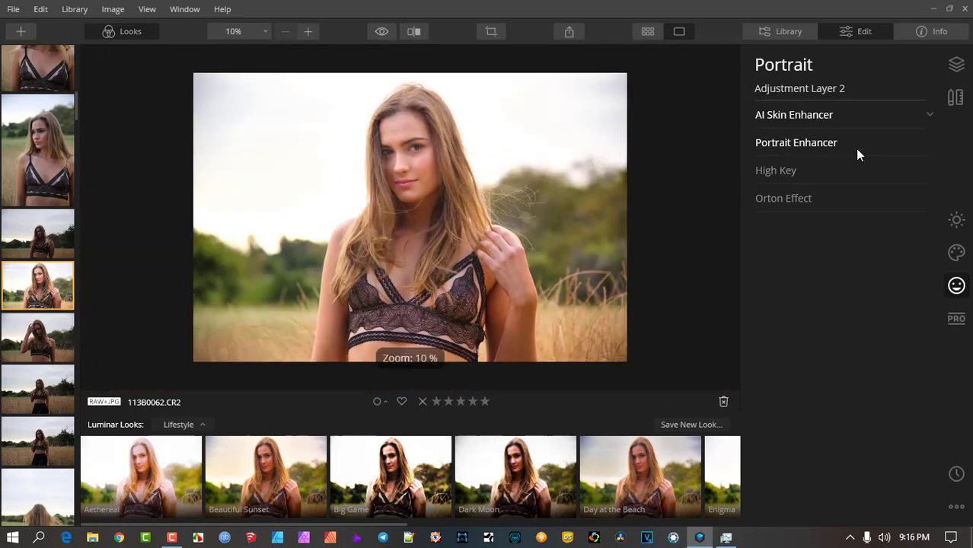
{"action": "left_click", "coordinate": [956, 65]}
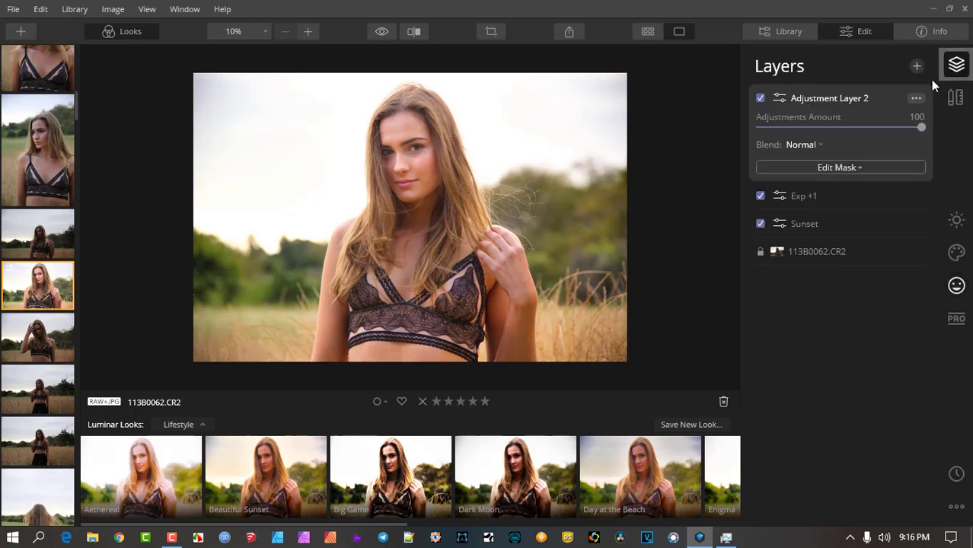
{"action": "left_click", "coordinate": [760, 100]}
{"action": "left_click", "coordinate": [761, 100]}
{"action": "left_click", "coordinate": [760, 99]}
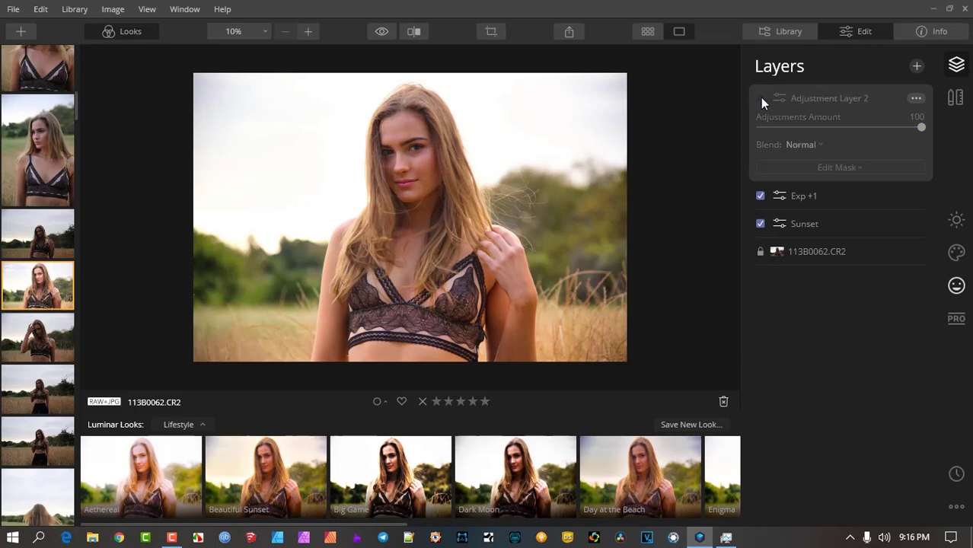
{"action": "left_click", "coordinate": [760, 98]}
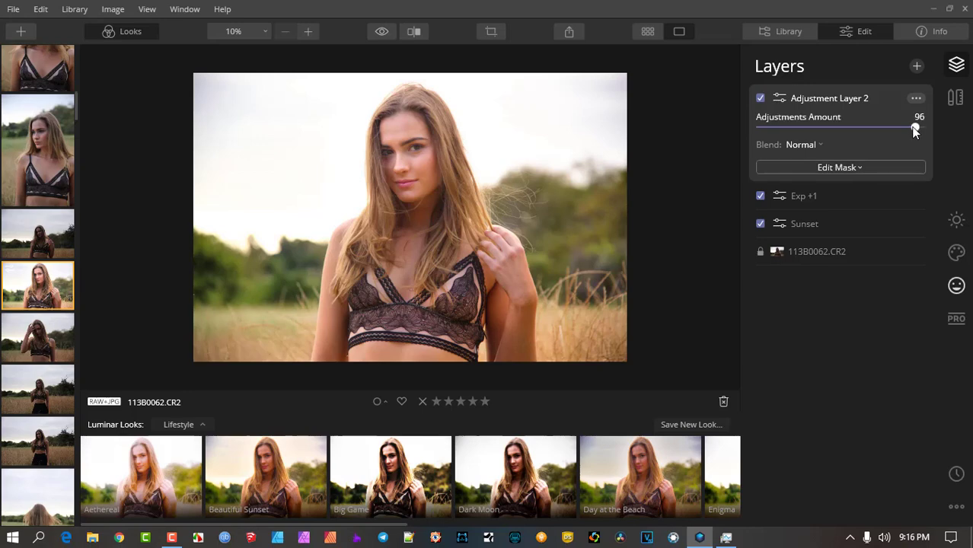
{"action": "left_click_drag", "start_coordinate": [914, 131], "coordinate": [852, 142]}
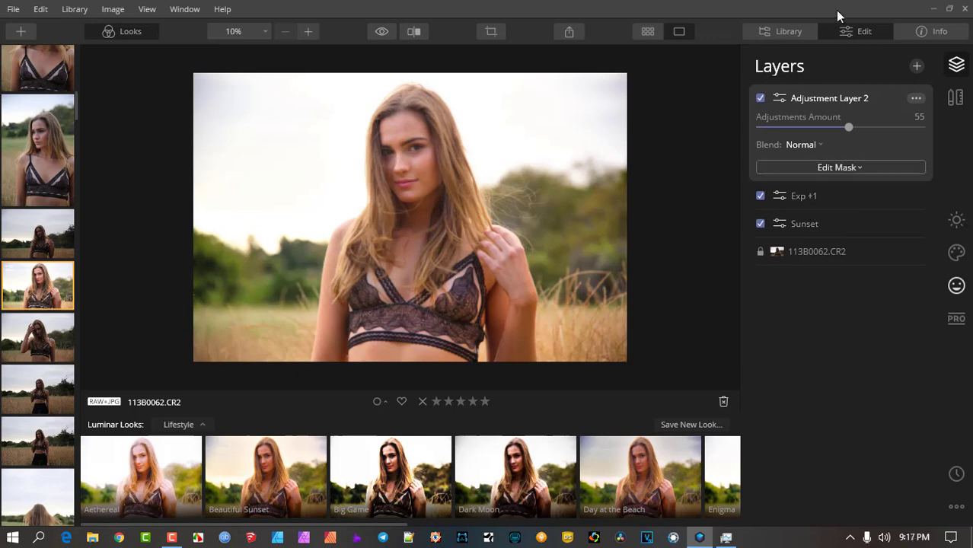
Step: Inspect the Sunset, Exp +1 and Adjustment Layer 2 layers in turn, ending on Sunset alone
{"action": "left_click", "coordinate": [814, 224]}
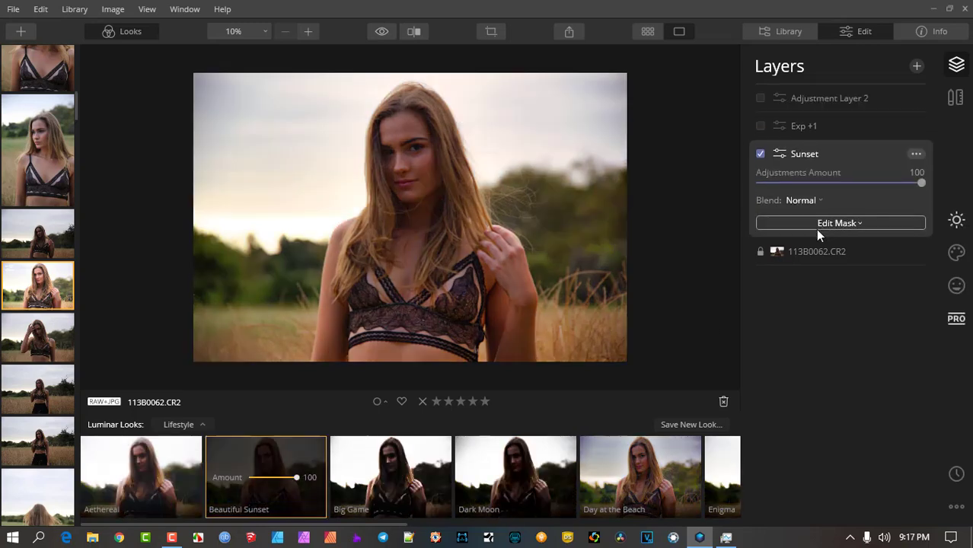
{"action": "left_click", "coordinate": [836, 127]}
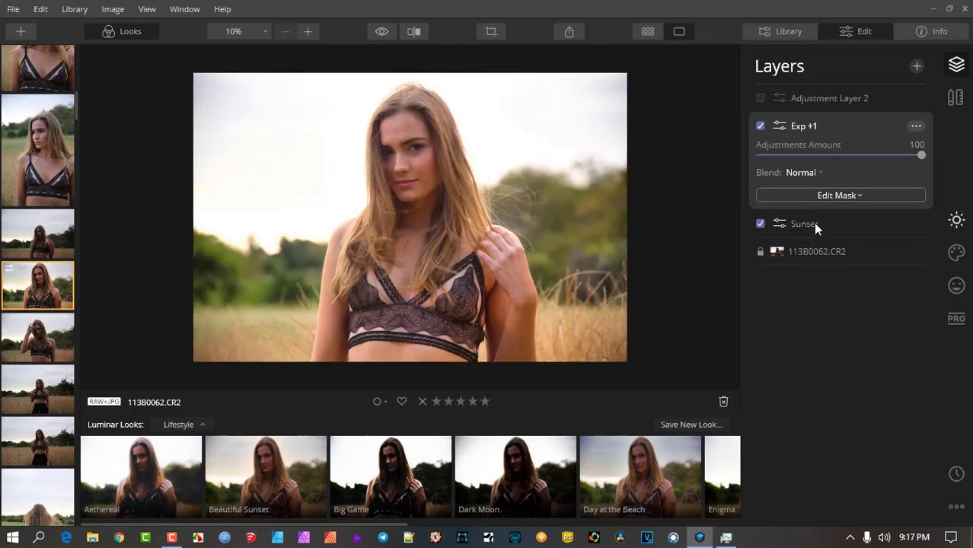
{"action": "left_click", "coordinate": [829, 102]}
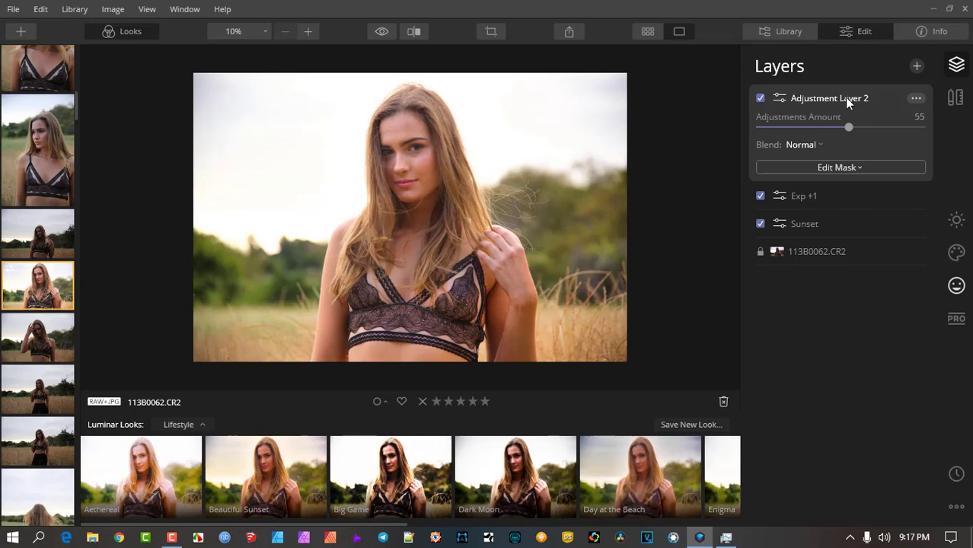
{"action": "left_click", "coordinate": [834, 198]}
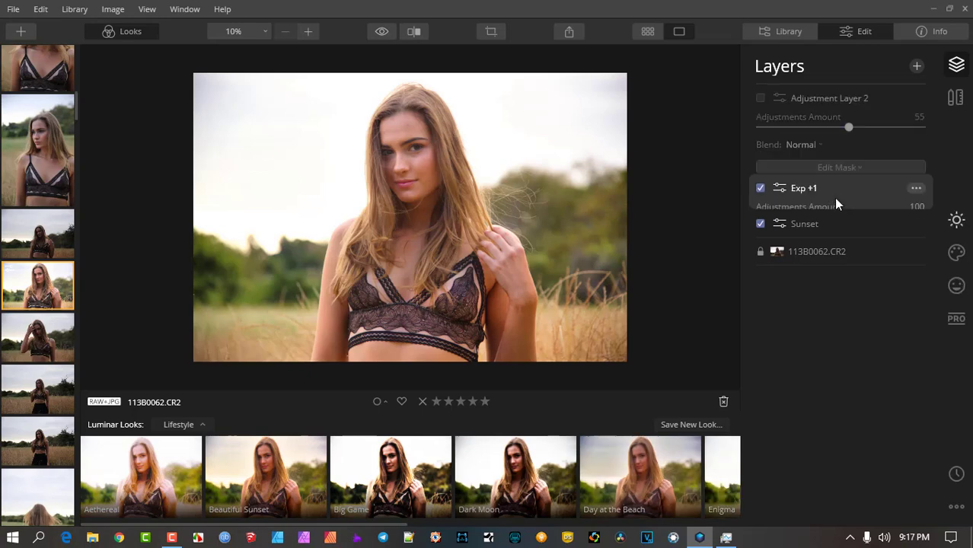
{"action": "left_click", "coordinate": [846, 103]}
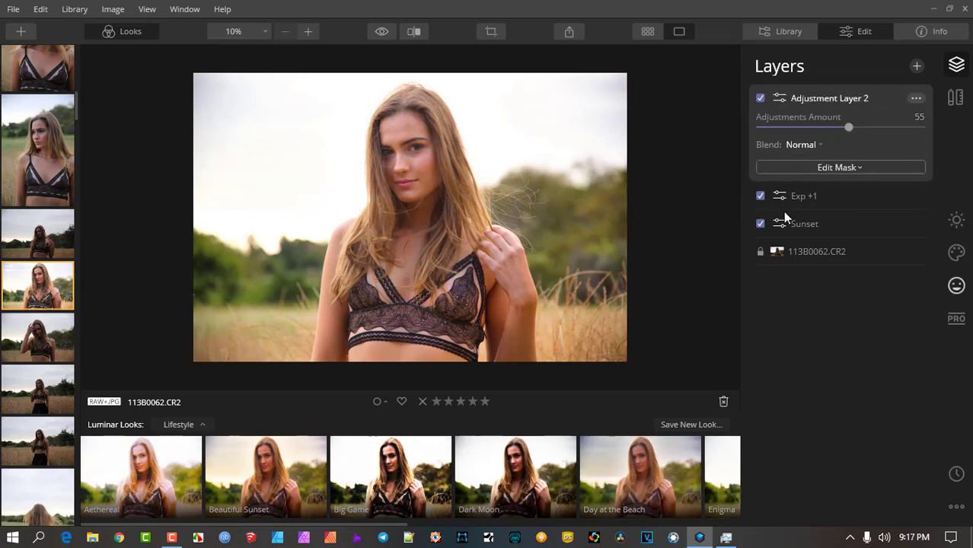
{"action": "left_click", "coordinate": [864, 223]}
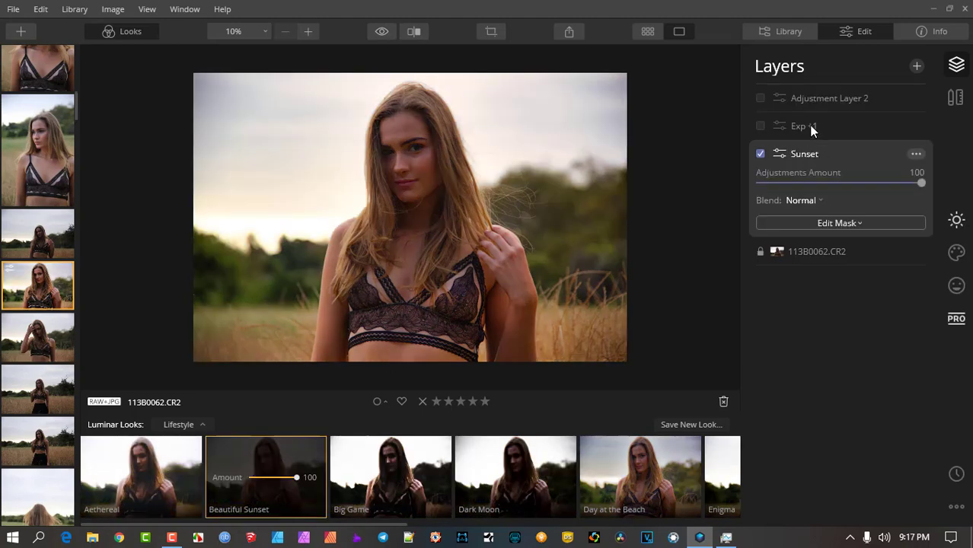
Step: Move the Sunset layer above Adjustment Layer 2 and re-enable Adjustment Layer 2 and Exp +1
{"action": "left_click_drag", "start_coordinate": [770, 153], "coordinate": [769, 87]}
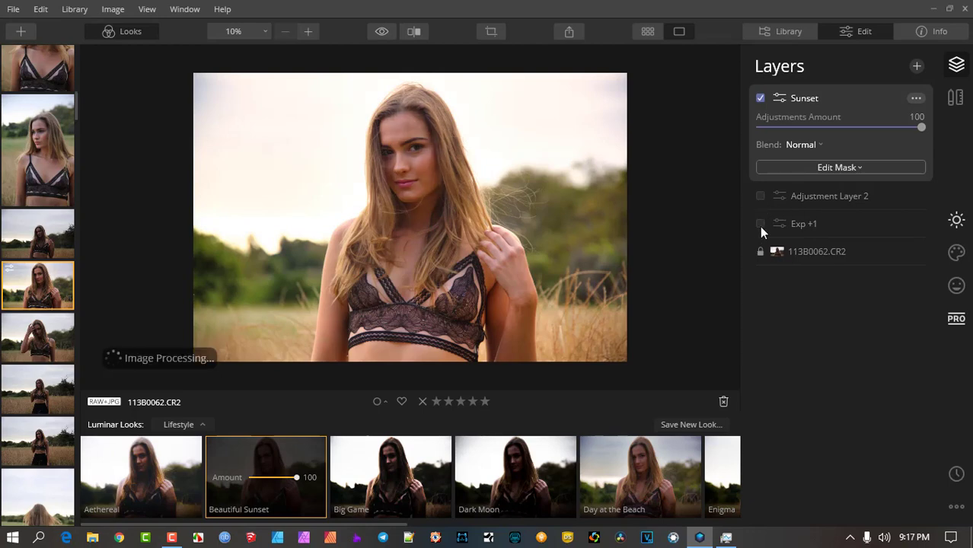
{"action": "left_click", "coordinate": [760, 197]}
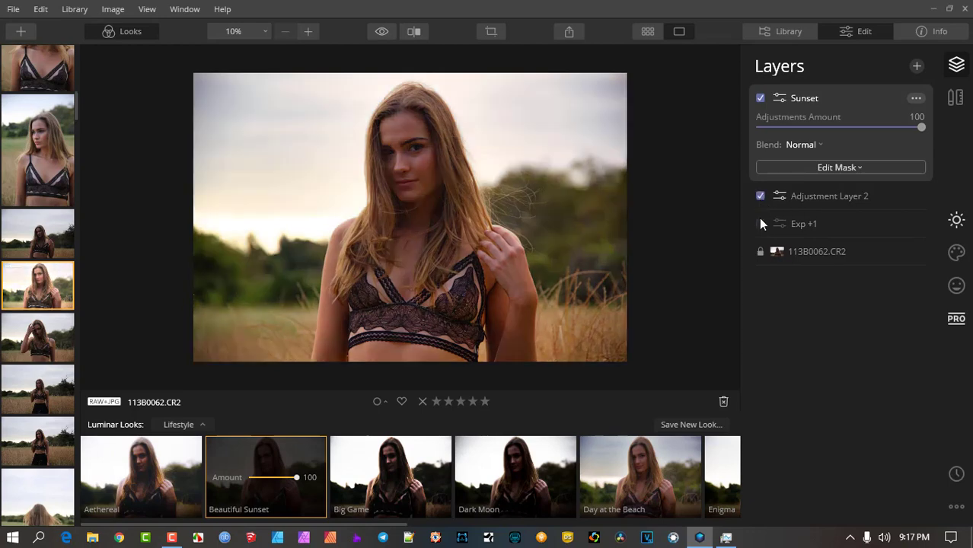
{"action": "left_click", "coordinate": [759, 224]}
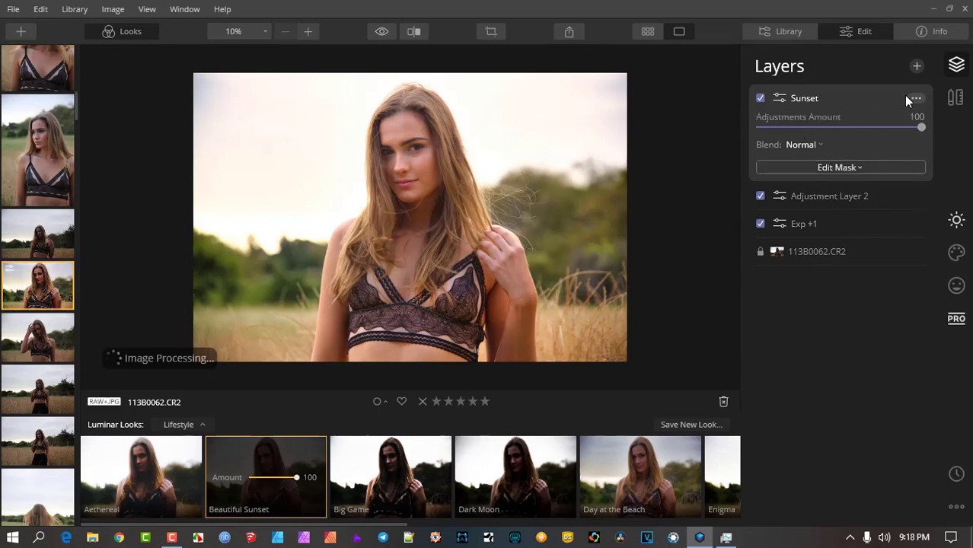
{"action": "left_click", "coordinate": [955, 99]}
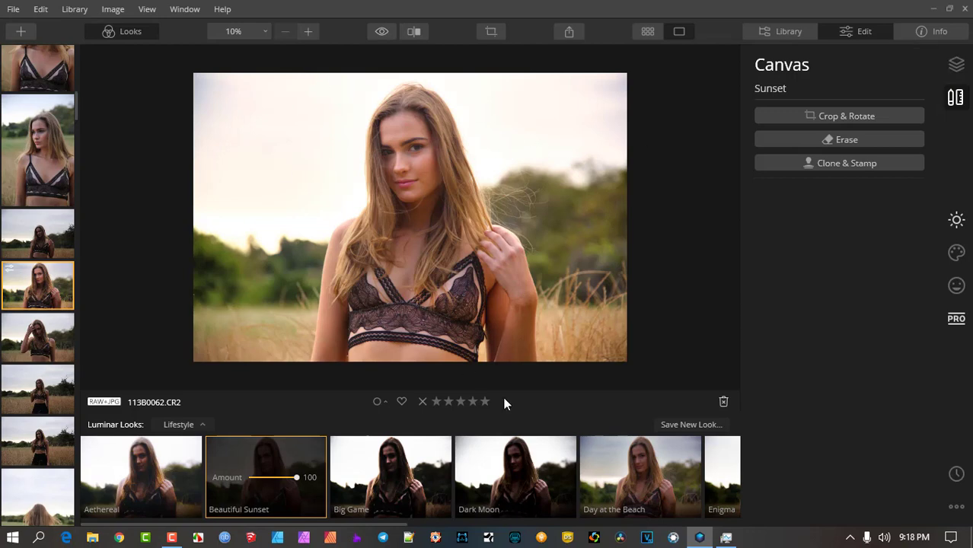
{"action": "left_click", "coordinate": [956, 66]}
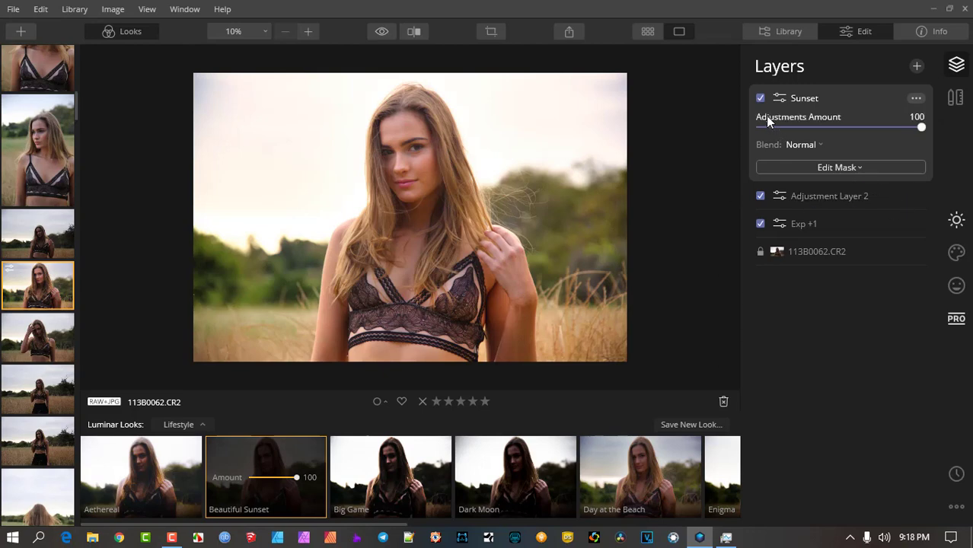
{"action": "left_click", "coordinate": [758, 99]}
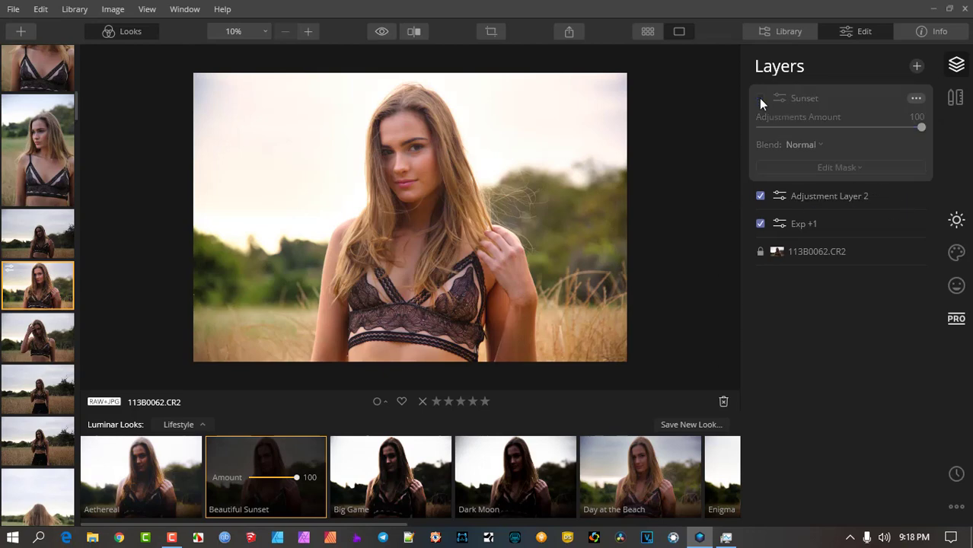
{"action": "left_click", "coordinate": [759, 196]}
{"action": "left_click", "coordinate": [760, 224]}
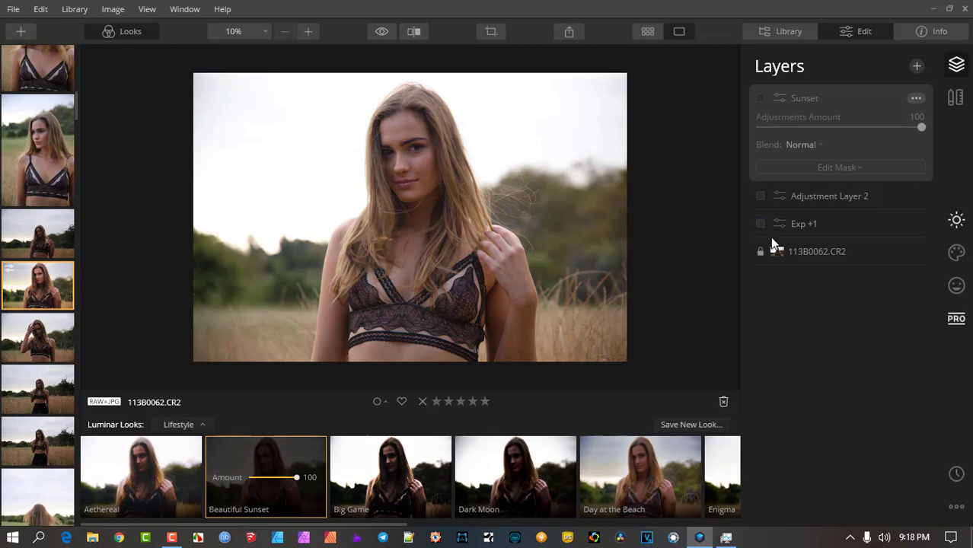
{"action": "left_click", "coordinate": [759, 224]}
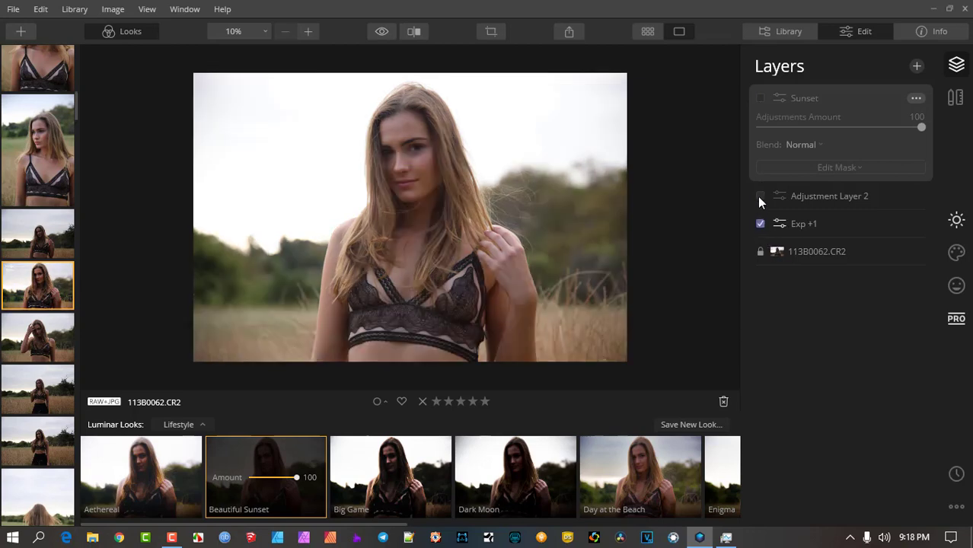
{"action": "left_click", "coordinate": [759, 197]}
{"action": "left_click", "coordinate": [760, 98]}
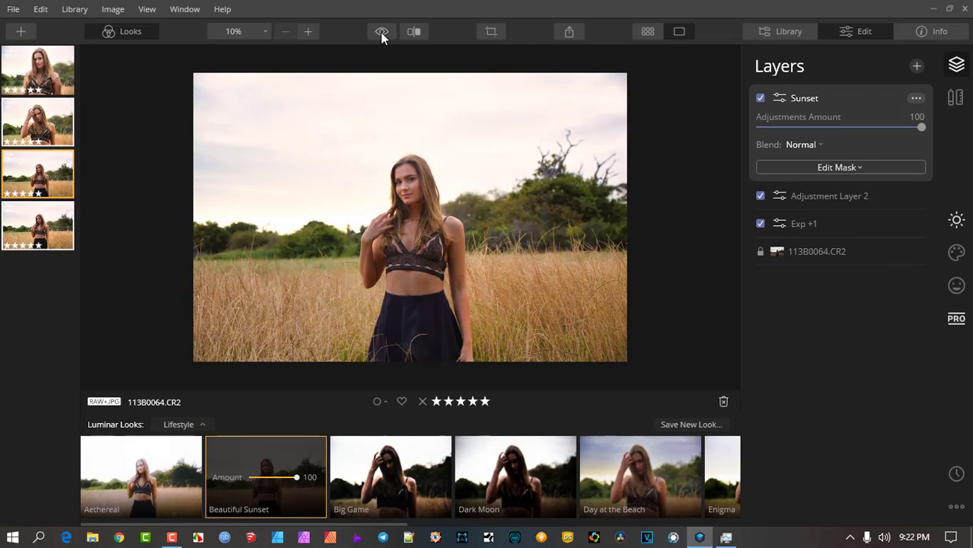
Step: Flip between the original and edited portrait, then turn on the before/after comparison
{"action": "left_click", "coordinate": [380, 32]}
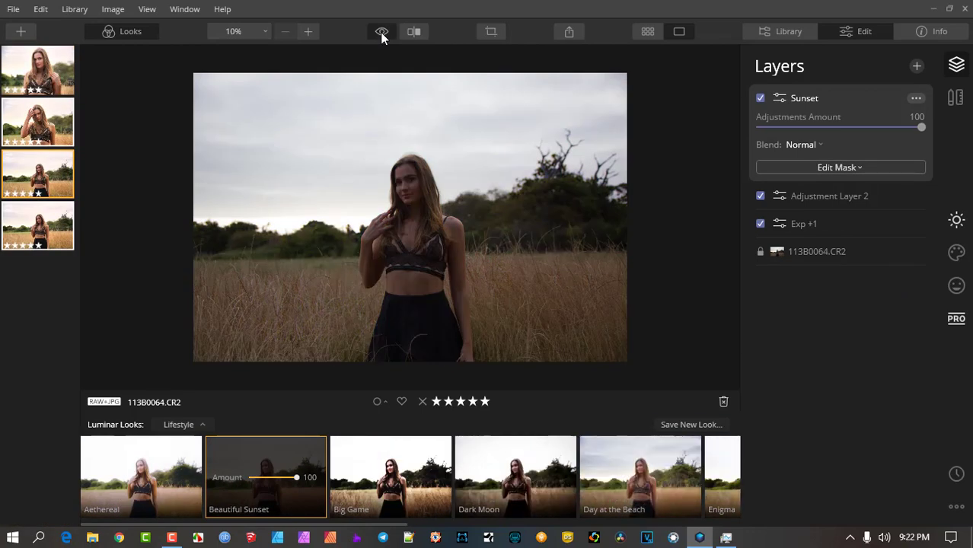
{"action": "left_click", "coordinate": [380, 32]}
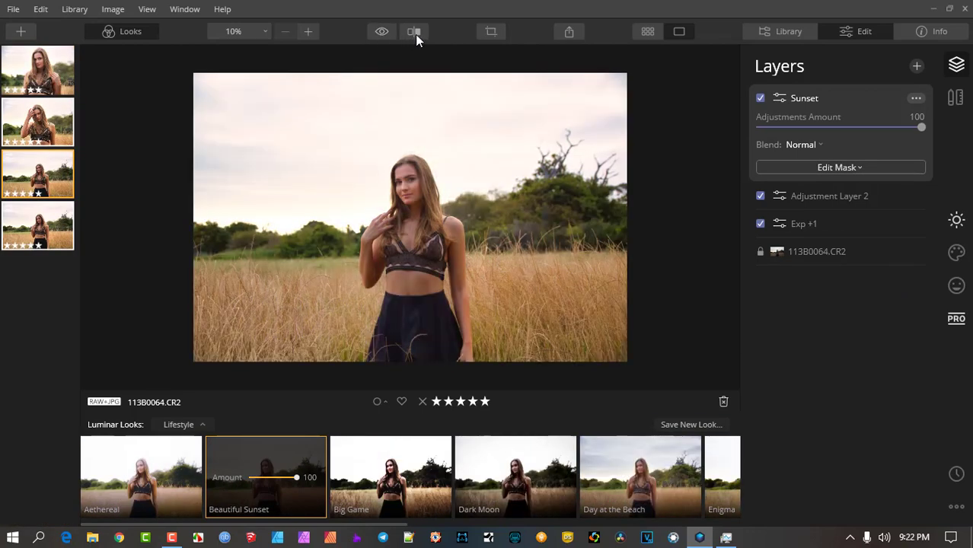
{"action": "left_click", "coordinate": [415, 35]}
Step: Zoom and pan the split before/after view around the portrait, then show the Library
{"action": "scroll", "coordinate": [399, 181], "scroll_direction": "up", "scroll_amount": 3}
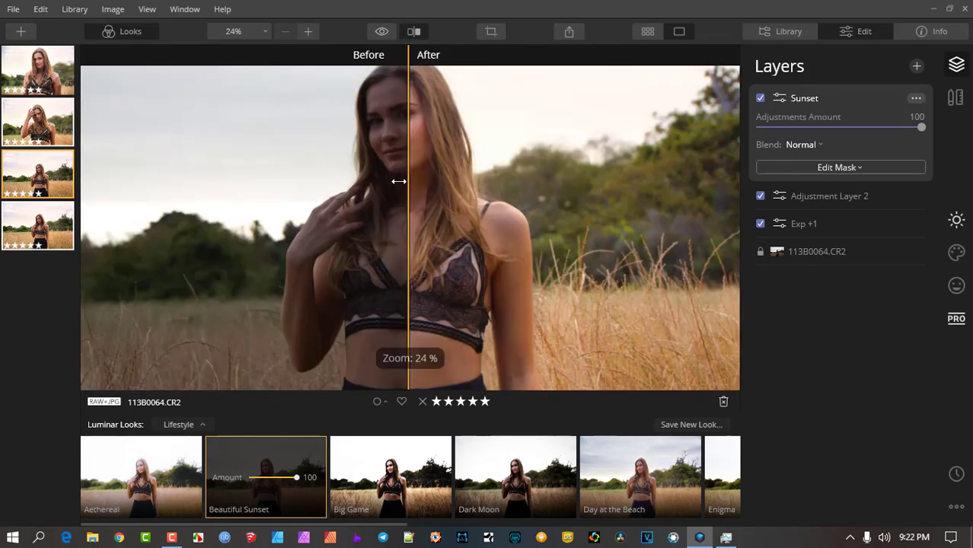
{"action": "left_click_drag", "start_coordinate": [451, 163], "coordinate": [239, 227]}
{"action": "scroll", "coordinate": [397, 227], "scroll_direction": "down", "scroll_amount": 3}
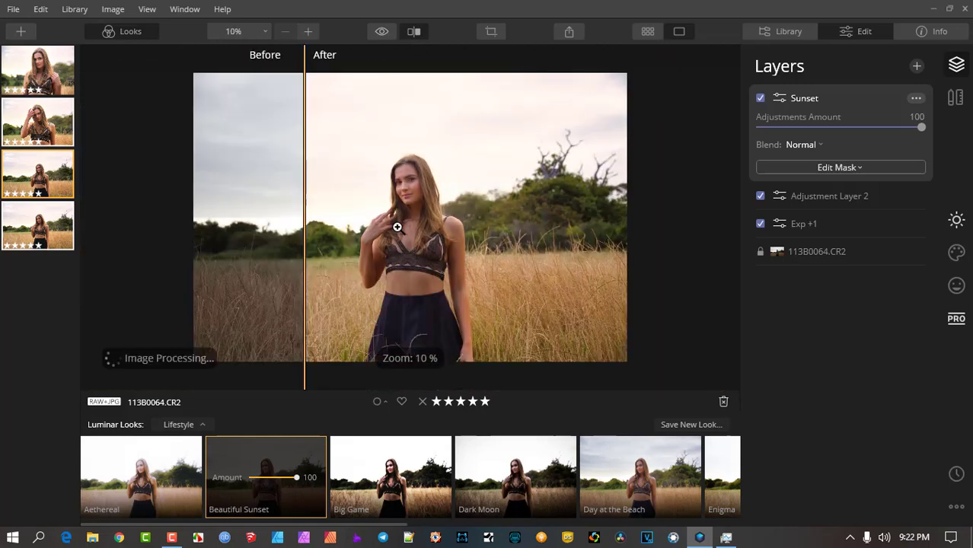
{"action": "left_click_drag", "start_coordinate": [303, 178], "coordinate": [330, 194]}
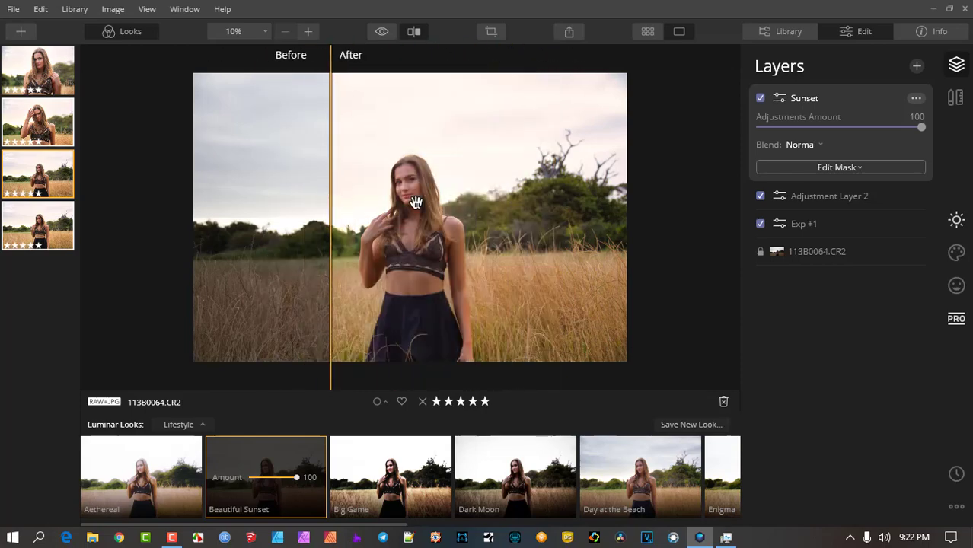
{"action": "scroll", "coordinate": [416, 201], "scroll_direction": "up", "scroll_amount": 1}
{"action": "left_click_drag", "start_coordinate": [397, 204], "coordinate": [490, 229]}
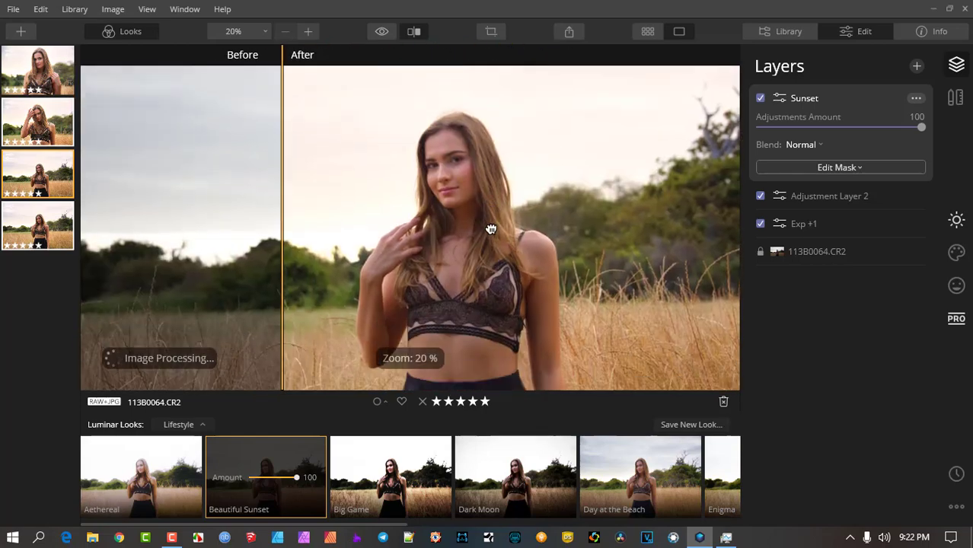
{"action": "left_click", "coordinate": [797, 32]}
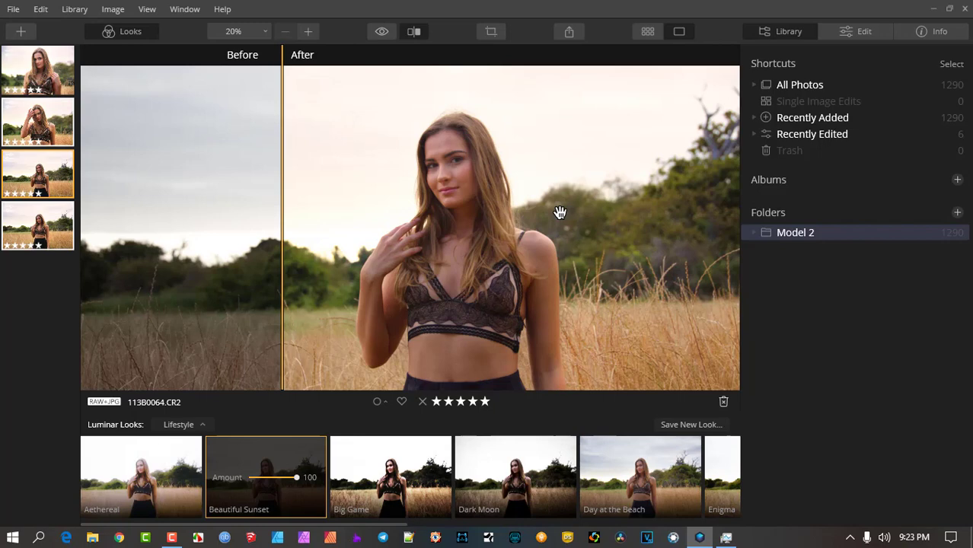
Step: In the Essentials edit tools, set AI Structure Amount to 75
{"action": "left_click", "coordinate": [861, 30]}
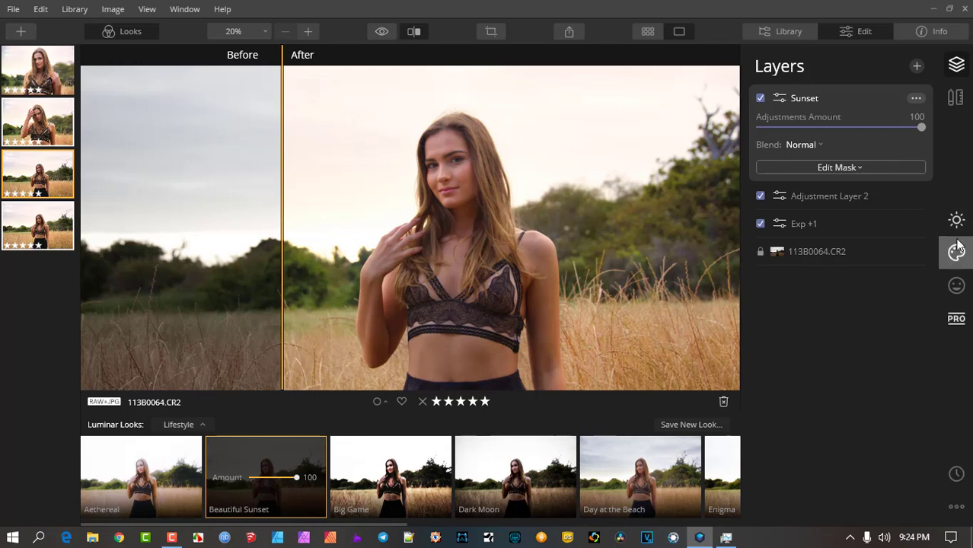
{"action": "left_click", "coordinate": [956, 222]}
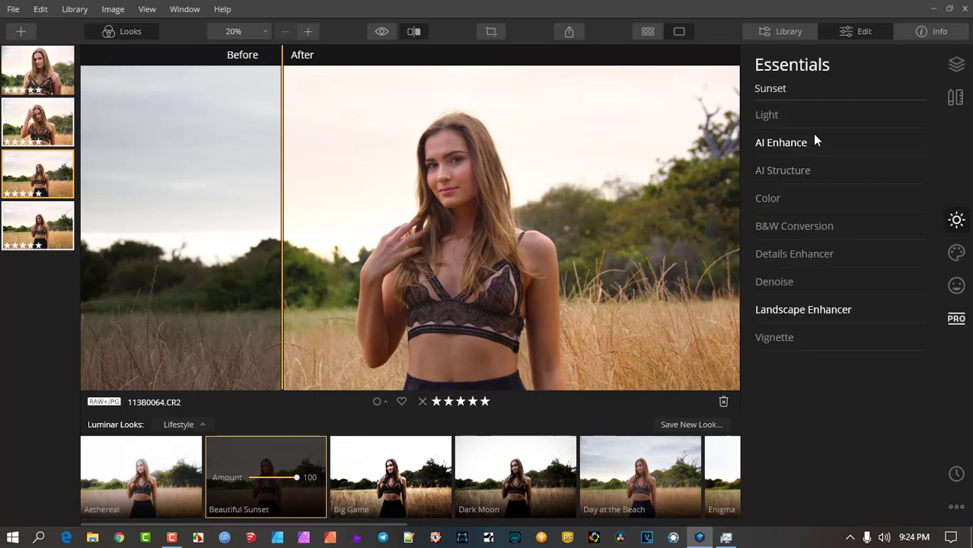
{"action": "left_click", "coordinate": [801, 173]}
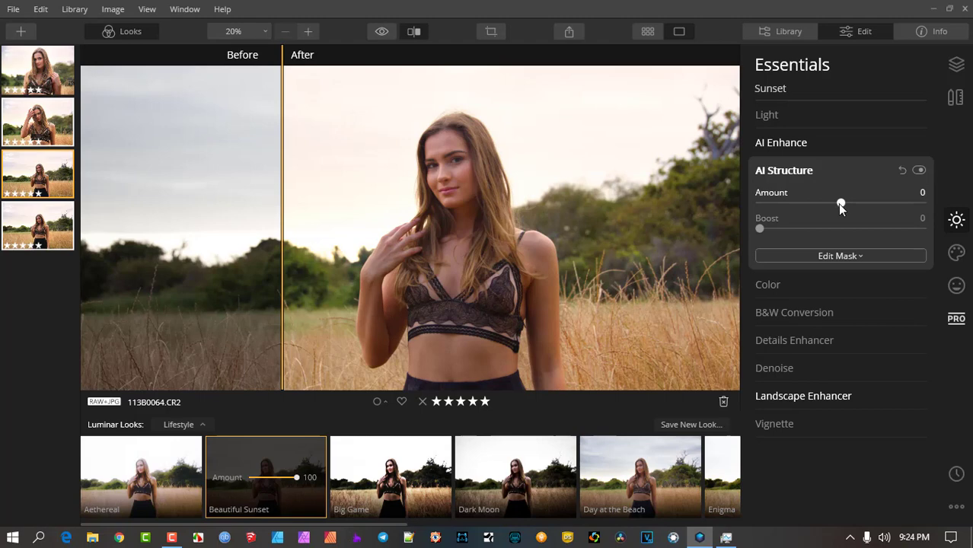
{"action": "left_click_drag", "start_coordinate": [841, 204], "coordinate": [900, 204]}
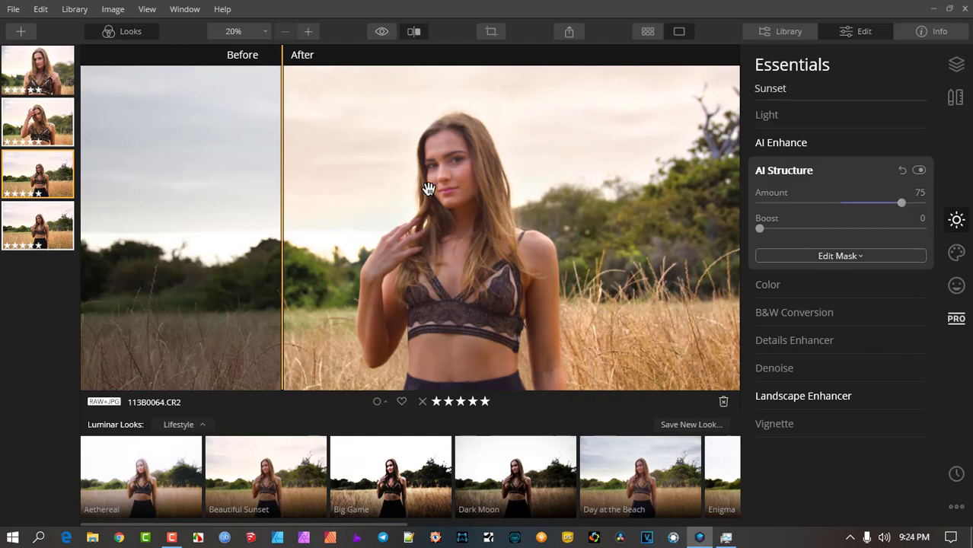
Step: Zoom and shift the before/after split line to check the AI Structure effect
{"action": "scroll", "coordinate": [424, 192], "scroll_direction": "up", "scroll_amount": 1}
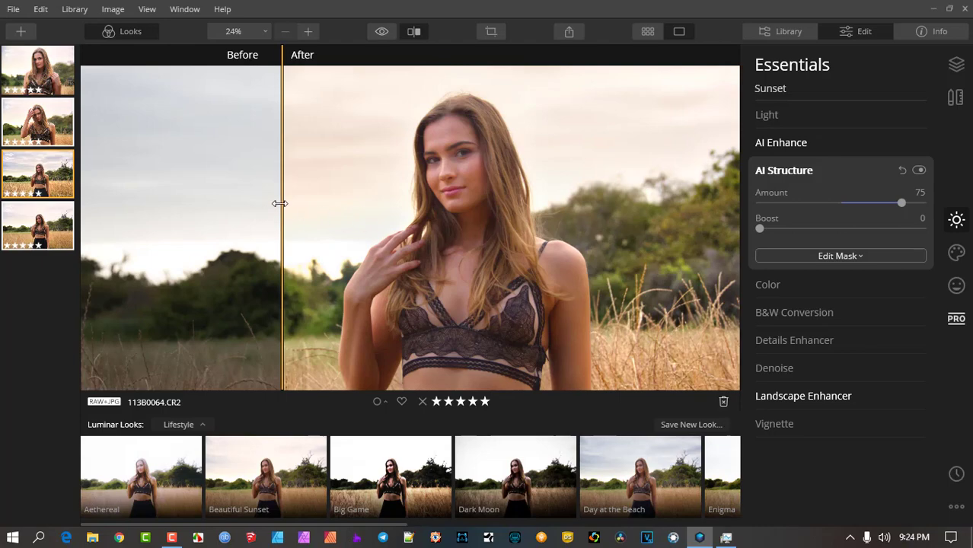
{"action": "left_click_drag", "start_coordinate": [279, 202], "coordinate": [264, 240]}
{"action": "scroll", "coordinate": [465, 246], "scroll_direction": "down", "scroll_amount": 2}
{"action": "scroll", "coordinate": [464, 246], "scroll_direction": "down", "scroll_amount": 1}
{"action": "left_click_drag", "start_coordinate": [320, 192], "coordinate": [336, 213]}
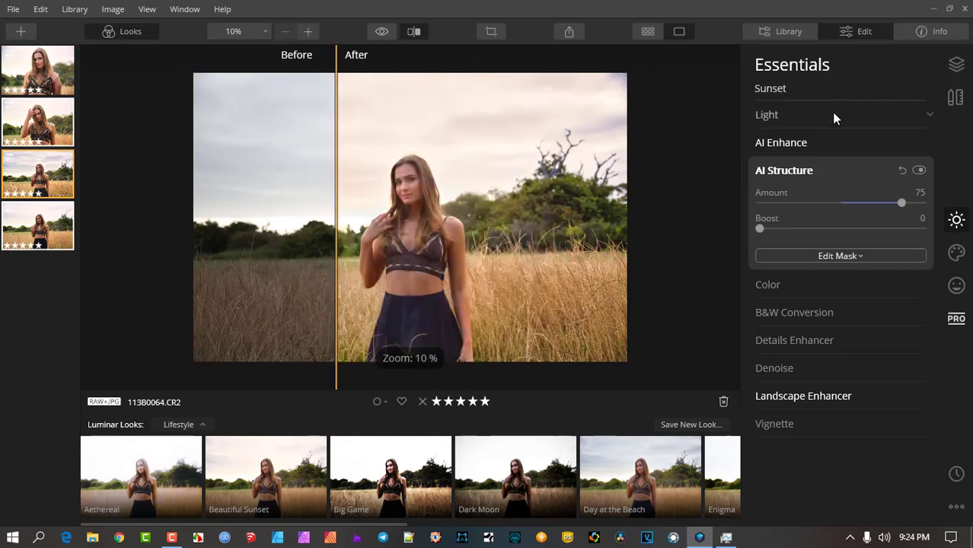